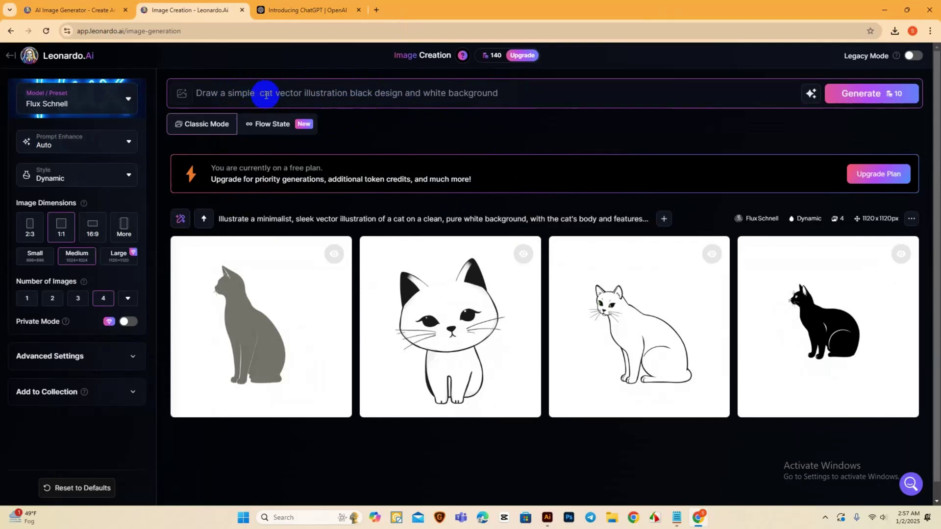
# - Change the prompt to "Draw a simple 2 couple cat vector illustration black design and white background" and generate the images
pyautogui.write('2 cu')
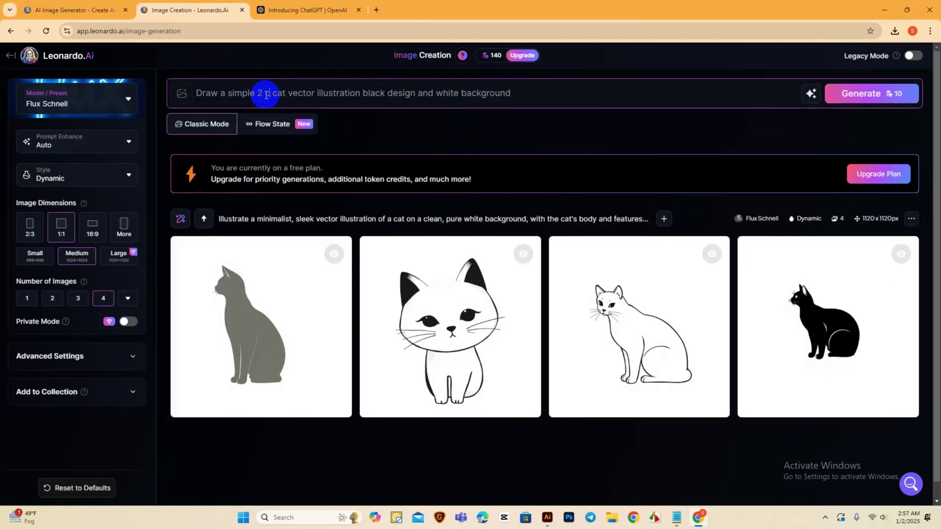
pyautogui.write('ple')
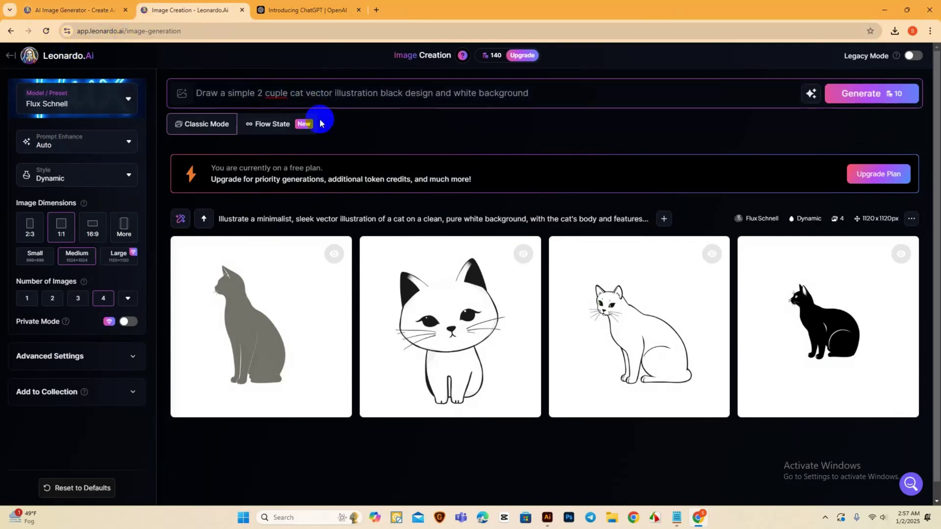
pyautogui.rightClick(276, 95)
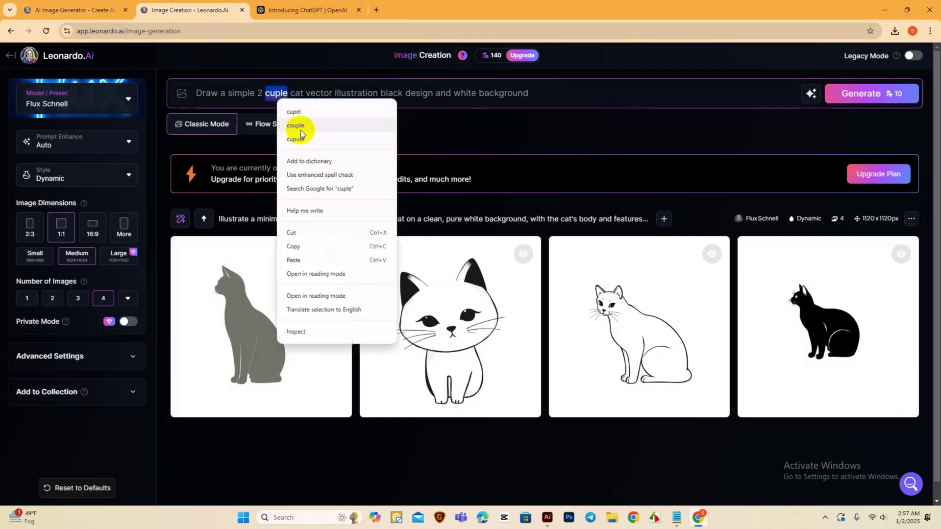
pyautogui.click(296, 126)
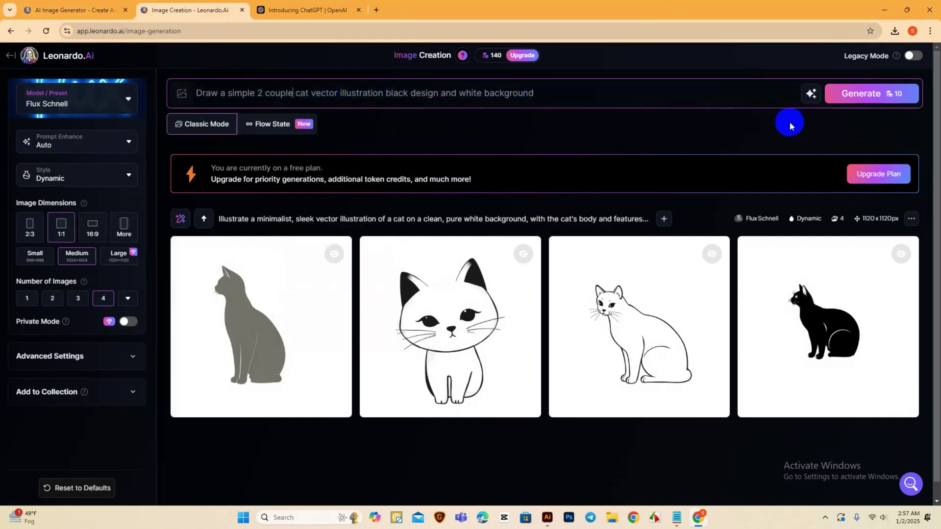
pyautogui.click(863, 98)
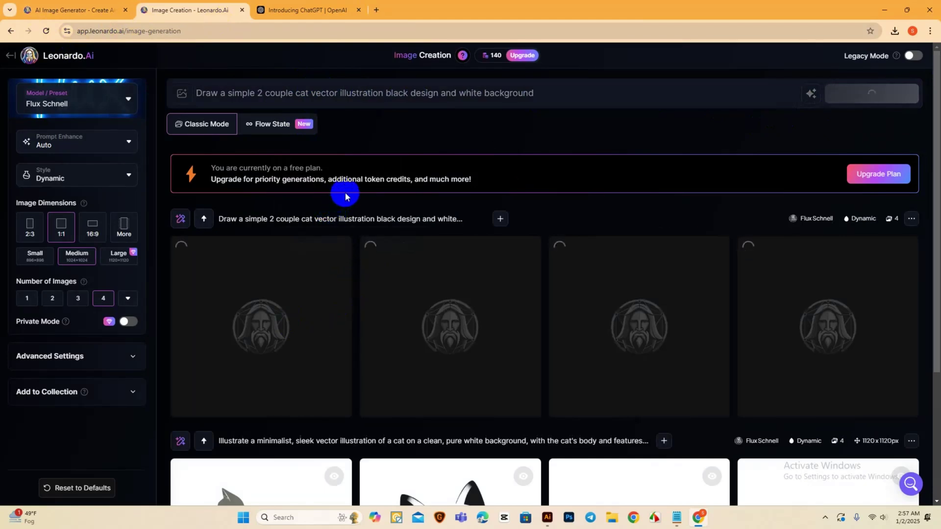
# - Go back from the OpenAI article to the Google results and open the ChatGPT site at chatgpt.com
pyautogui.click(278, 6)
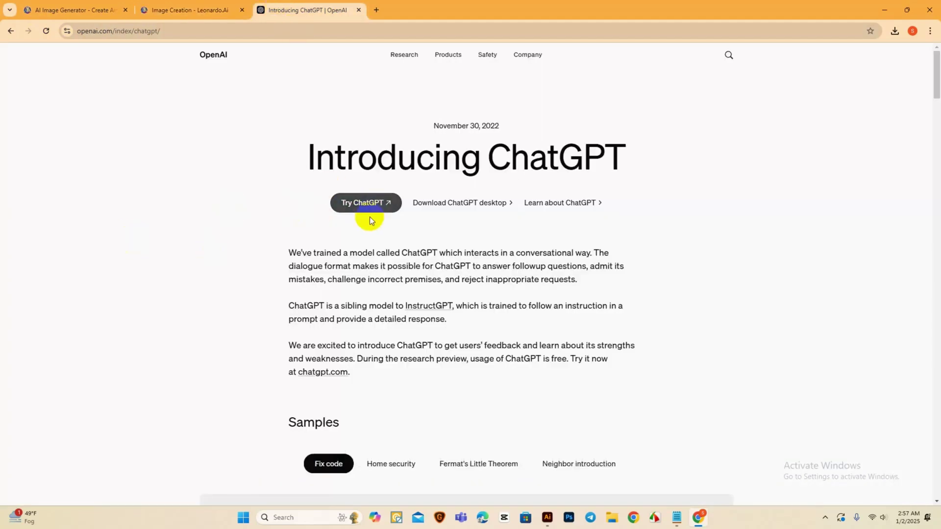
pyautogui.scroll(-3, 361, 375)
pyautogui.scroll(3, 196, 196)
pyautogui.click(10, 31)
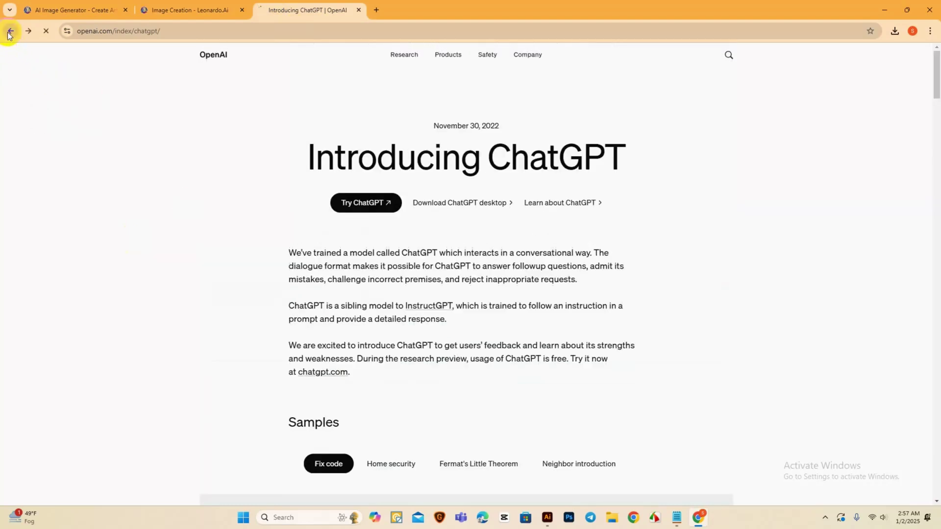
pyautogui.scroll(-5, 131, 309)
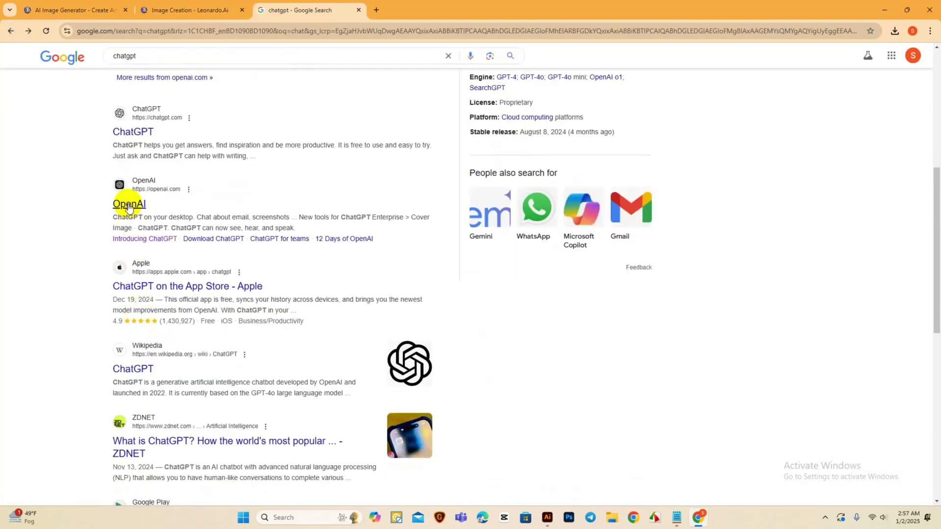
pyautogui.click(133, 131)
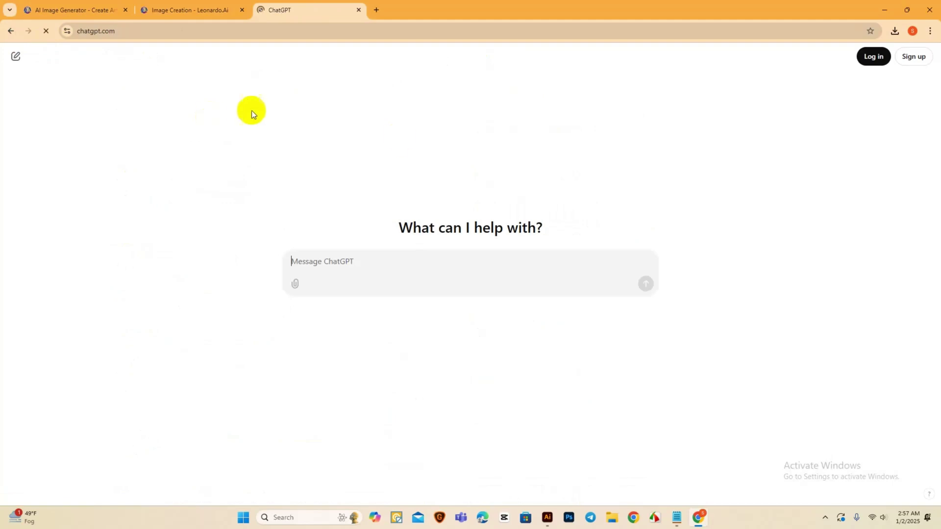
# - Log in to ChatGPT with the Google account and approve signing in to OpenAI
pyautogui.click(405, 304)
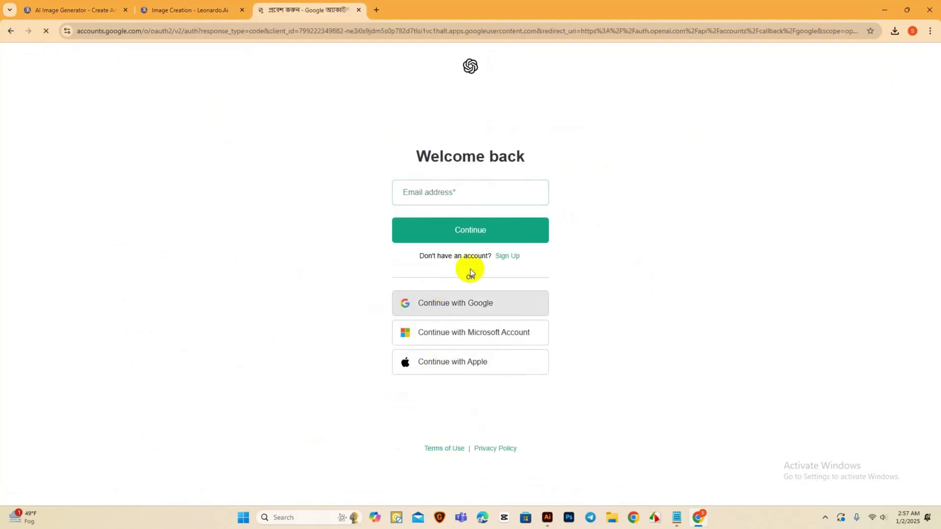
pyautogui.click(716, 246)
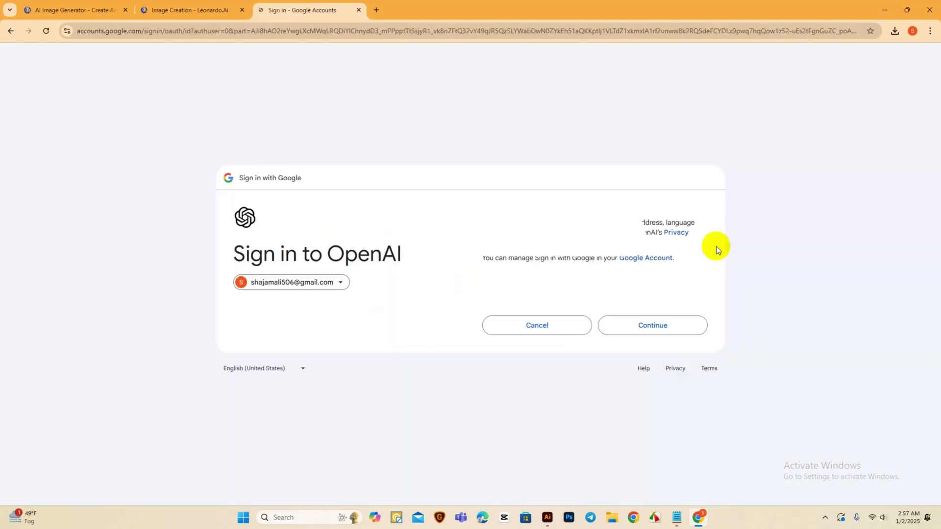
pyautogui.click(625, 319)
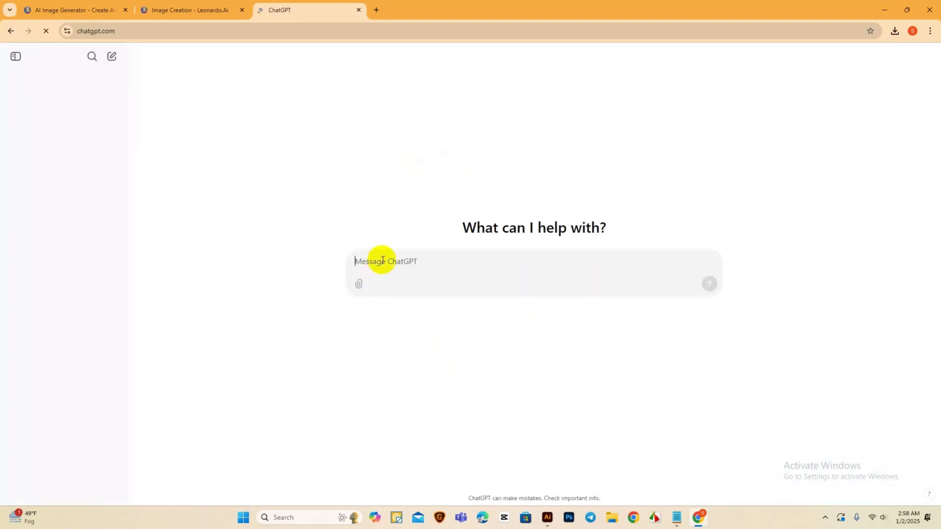
# - Write the ChatGPT message "Write me a cat couple valentine day quote", correcting the misspelled word to "couple"
pyautogui.click(384, 252)
pyautogui.write('W')
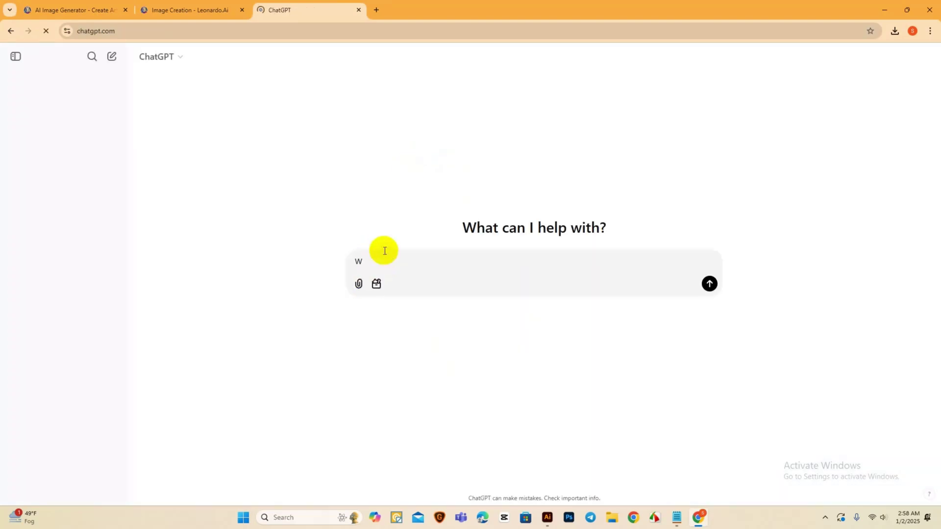
pyautogui.write('rite ')
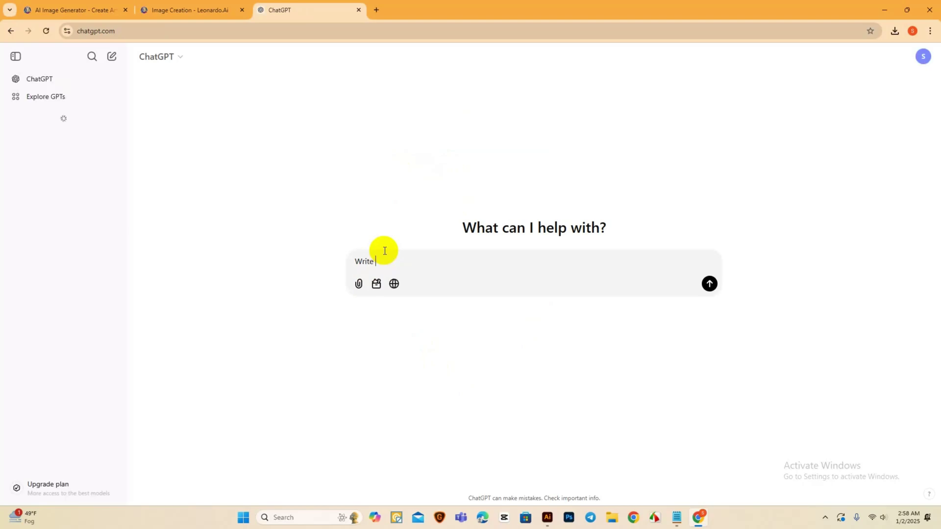
pyautogui.write('me a ')
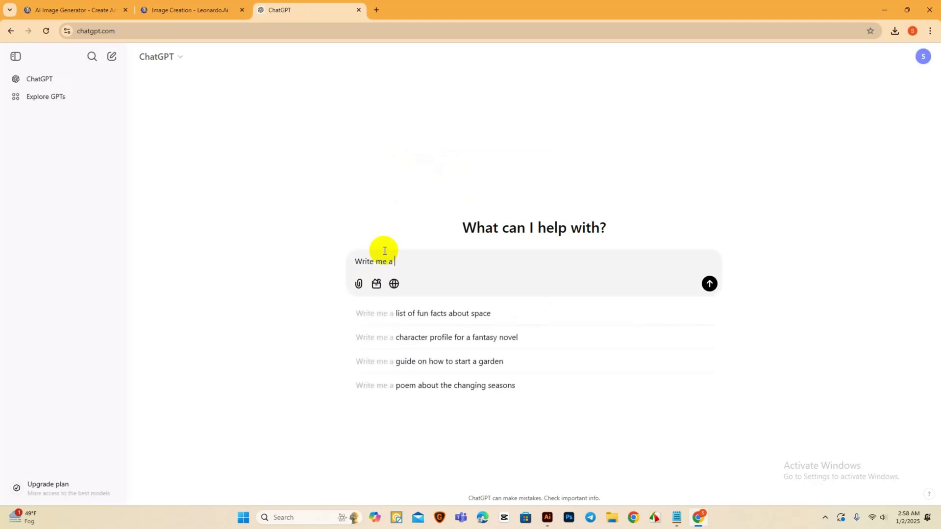
pyautogui.write('c')
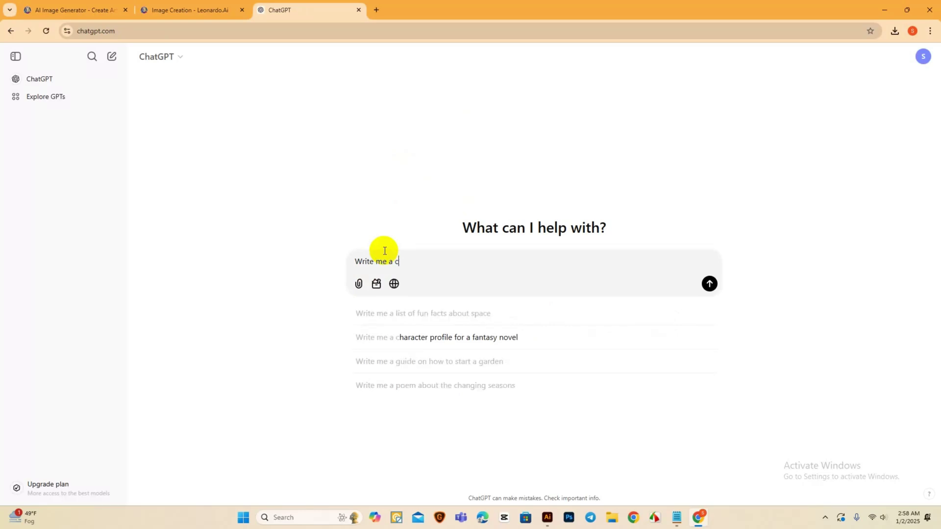
pyautogui.write('a')
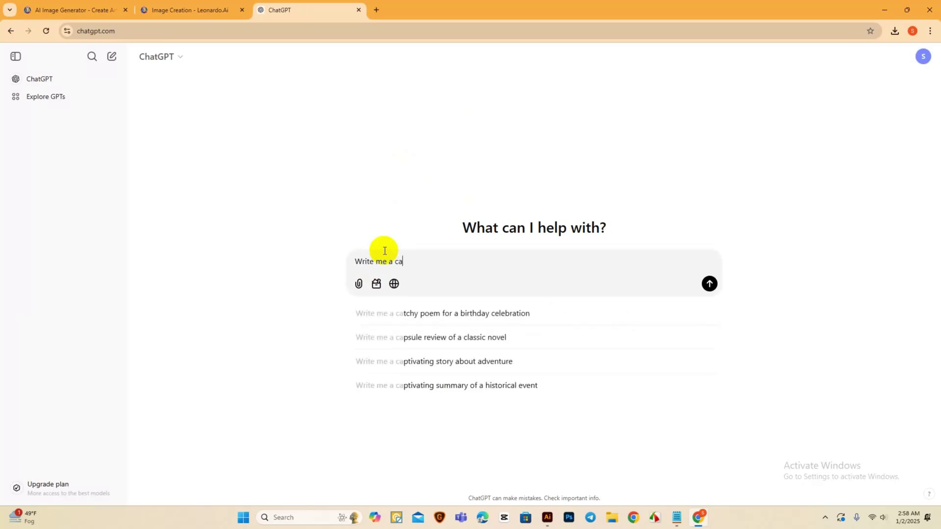
pyautogui.write('t c')
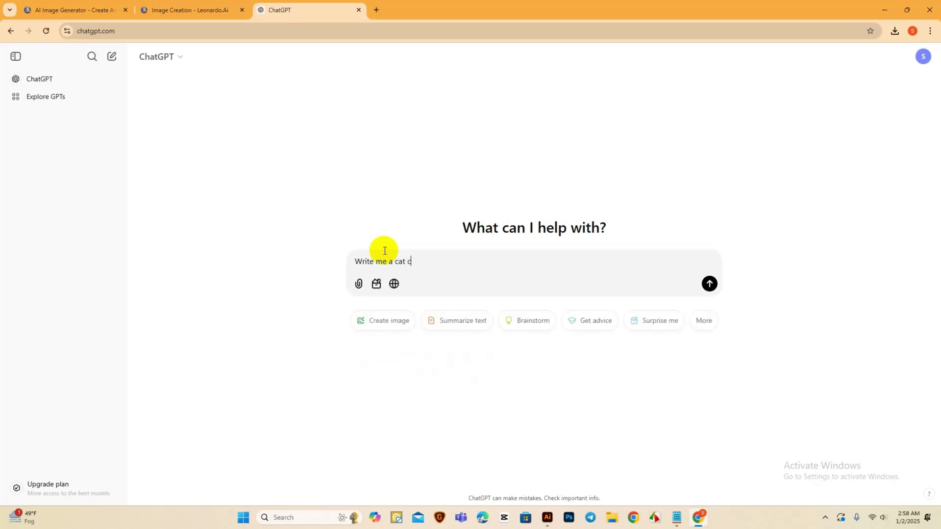
pyautogui.write('uple')
pyautogui.rightClick(418, 265)
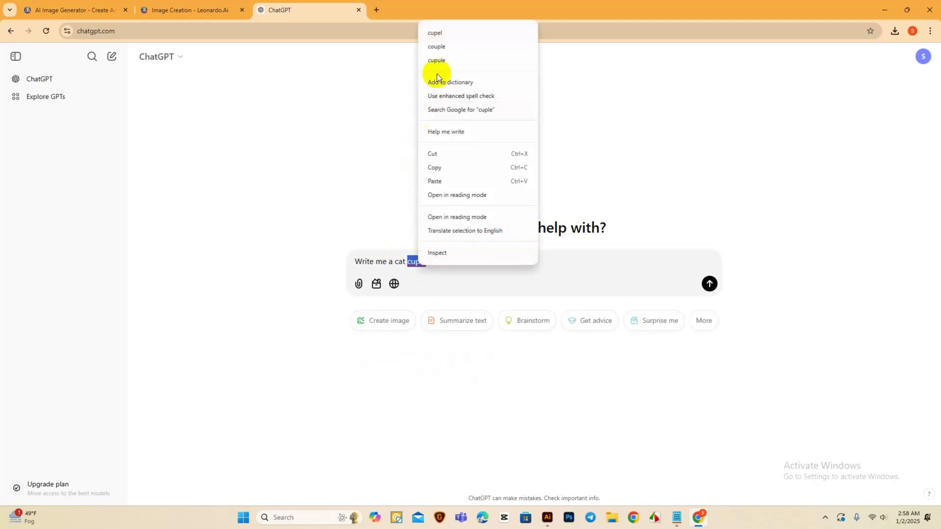
pyautogui.click(436, 47)
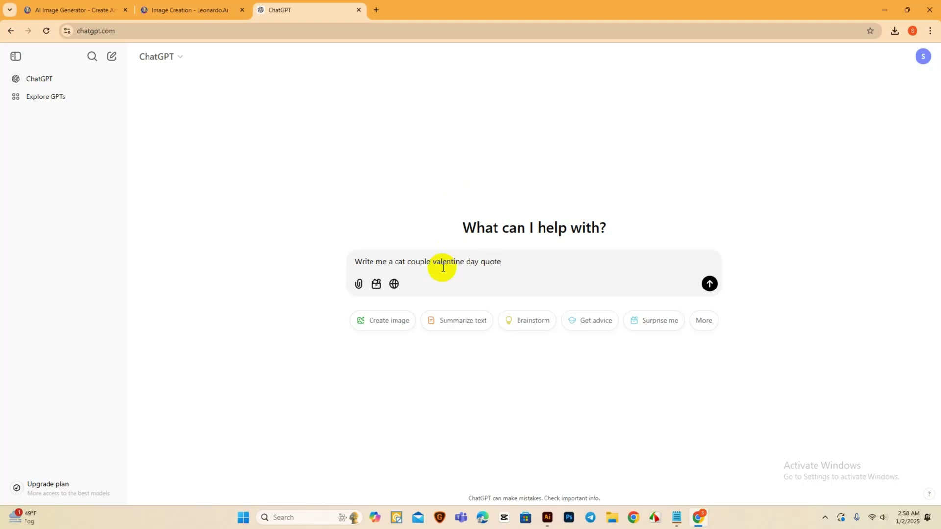
# - Insert 5 before "quote" in the message and send it
pyautogui.click(479, 261)
pyautogui.write('5')
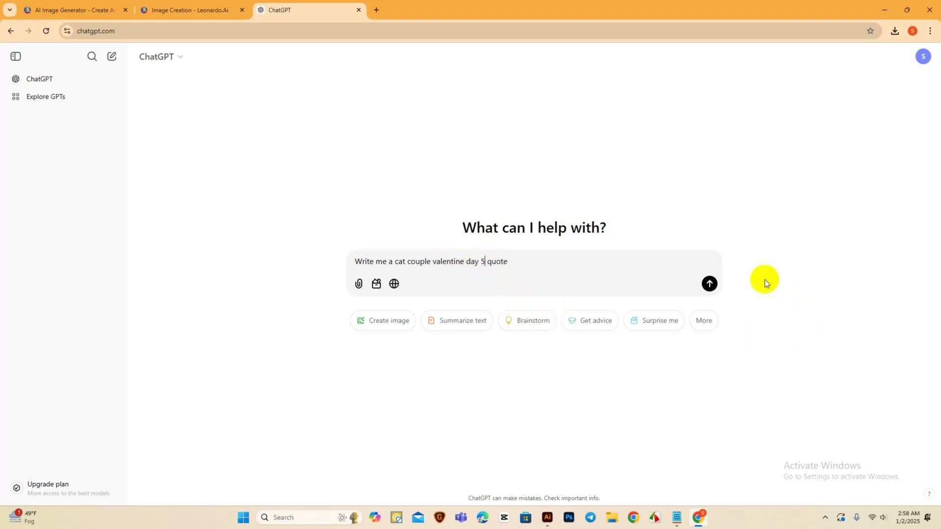
pyautogui.click(710, 283)
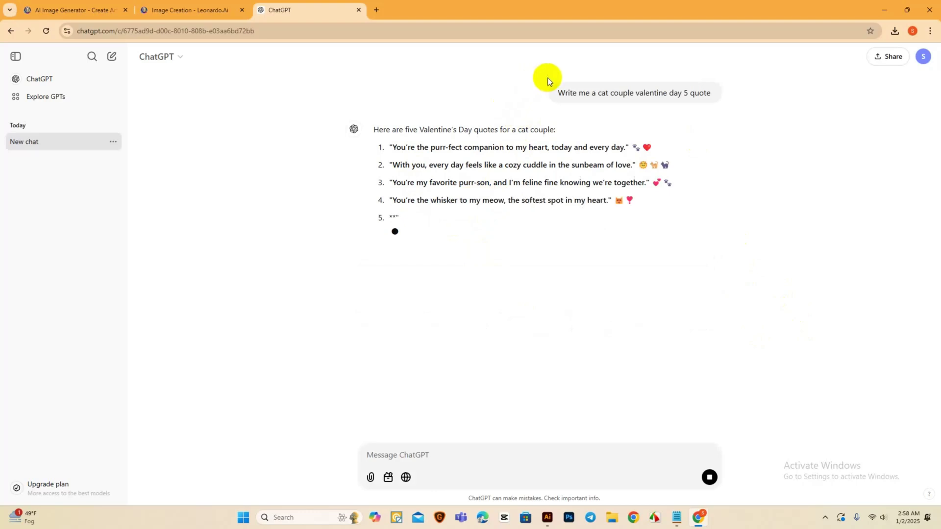
# - Edit the sent message to end with "5 quote 3-6 word" and resend it
pyautogui.click(534, 97)
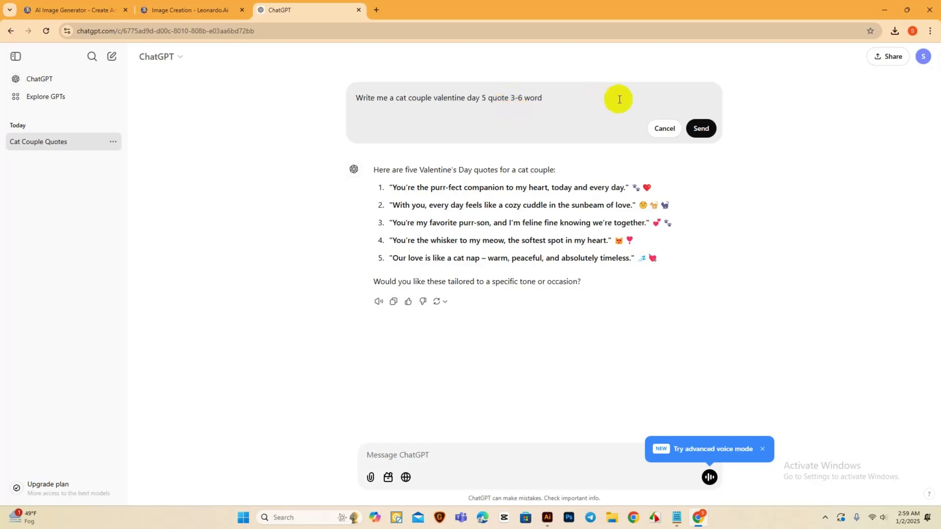
pyautogui.click(699, 129)
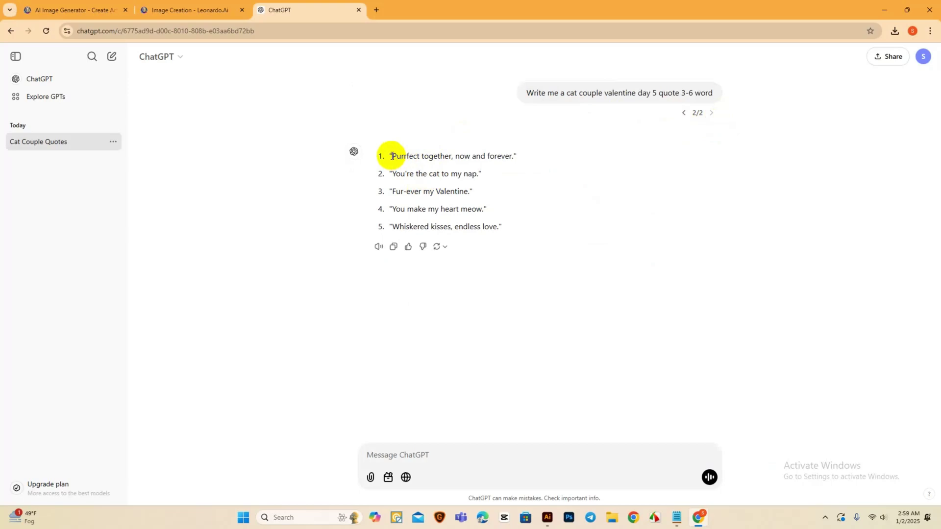
# - Switch to Illustrator and replace the artwork on the artboard with the copied quote "Purrfect together, now and forever", scaled to about 316 pt
pyautogui.moveTo(393, 155); pyautogui.dragTo(513, 148)
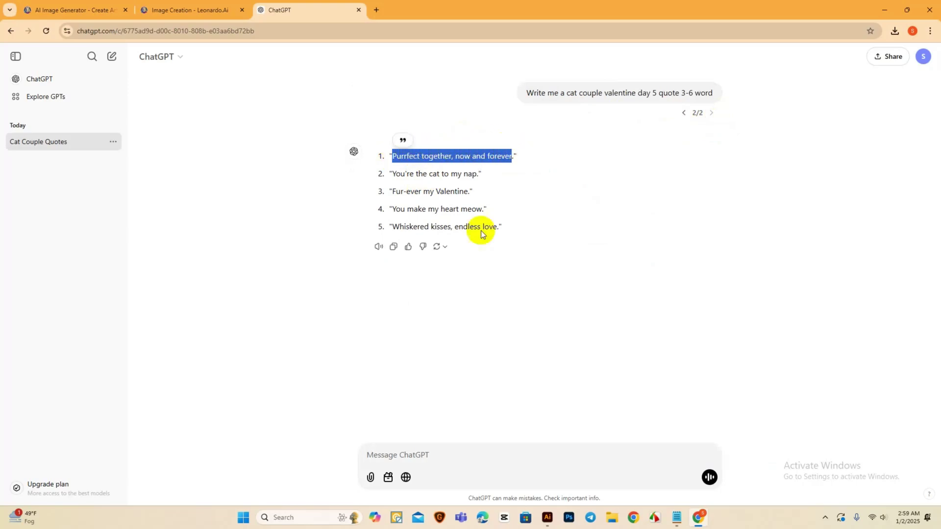
pyautogui.click(548, 517)
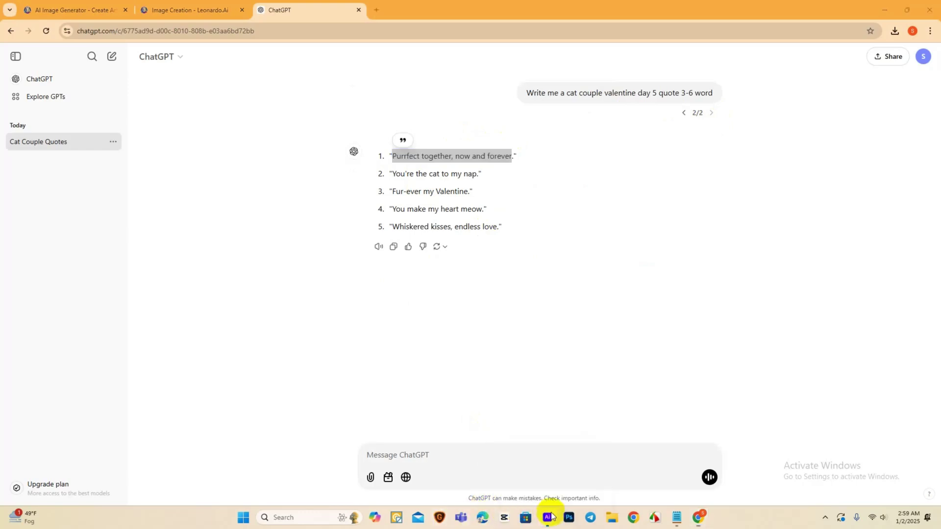
pyautogui.click(308, 159)
pyautogui.press('Delete')
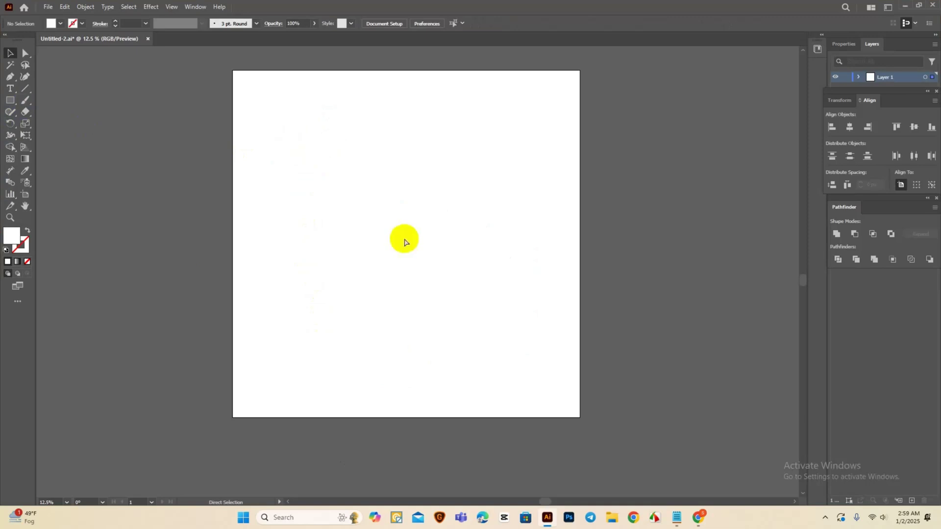
pyautogui.hotkey('ctrl', 'v')
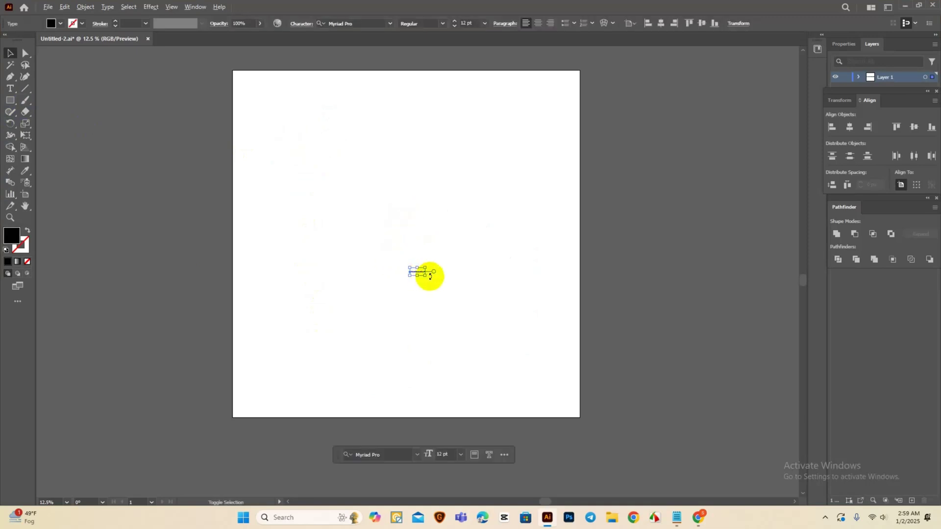
pyautogui.moveTo(424, 275); pyautogui.dragTo(615, 372)
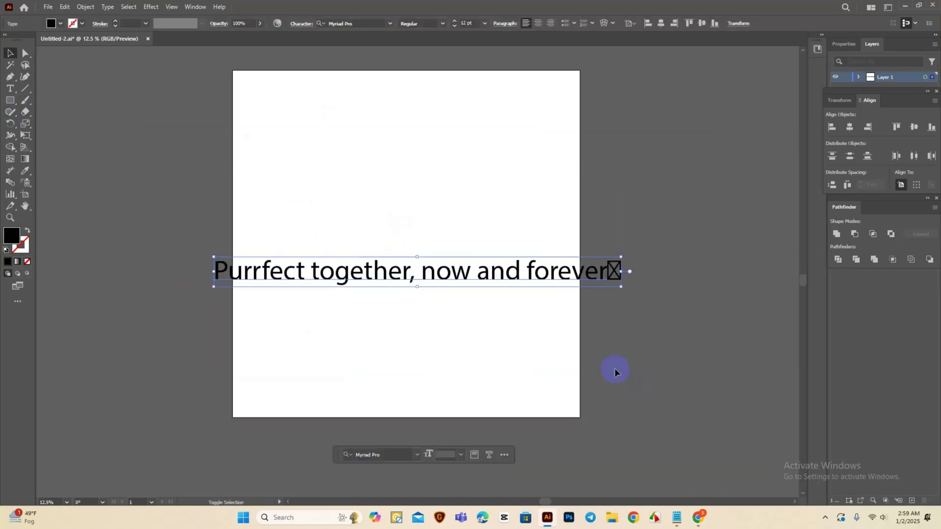
# - Edit the pasted quote to remove the stray character after "forever"
pyautogui.click(568, 288)
pyautogui.doubleClick(564, 270)
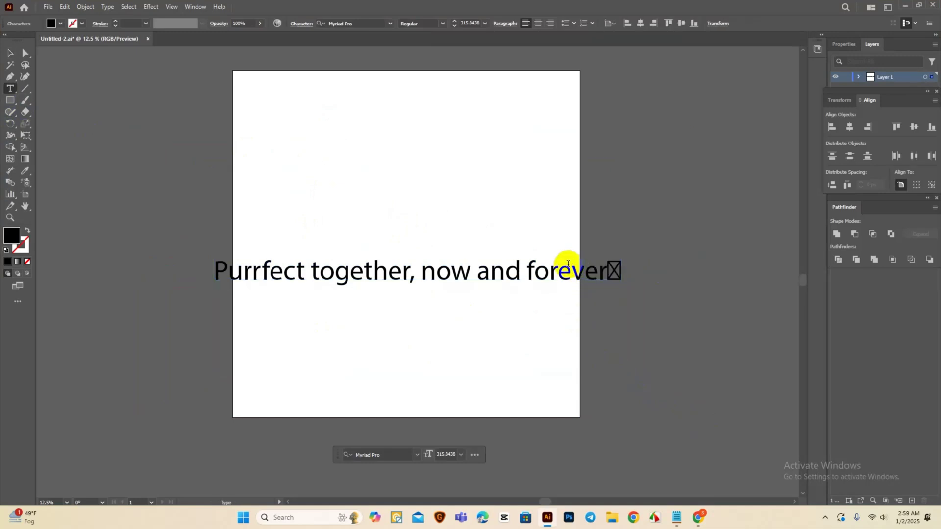
pyautogui.tripleClick(566, 273)
pyautogui.press('Escape')
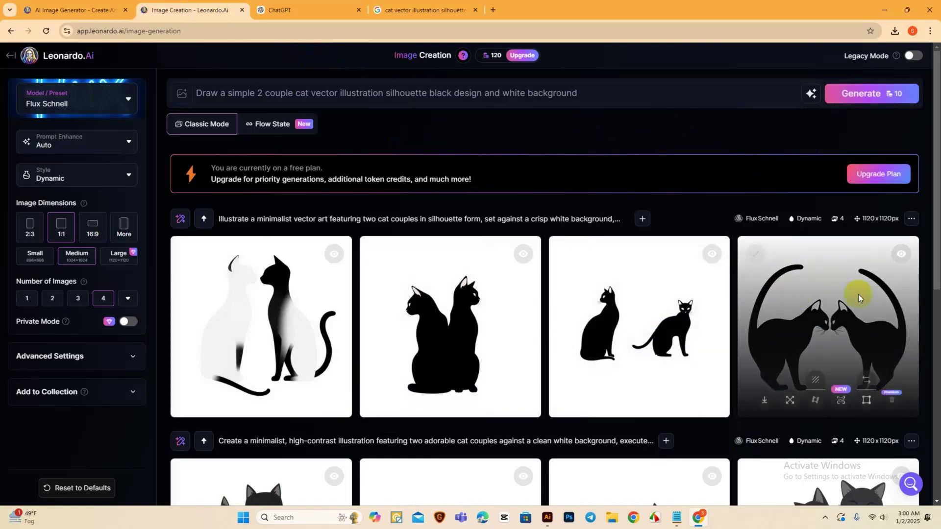
# - Download the generated silhouette of two facing cats with raised tails from Leonardo.Ai and place it on the Illustrator artboard
pyautogui.click(859, 292)
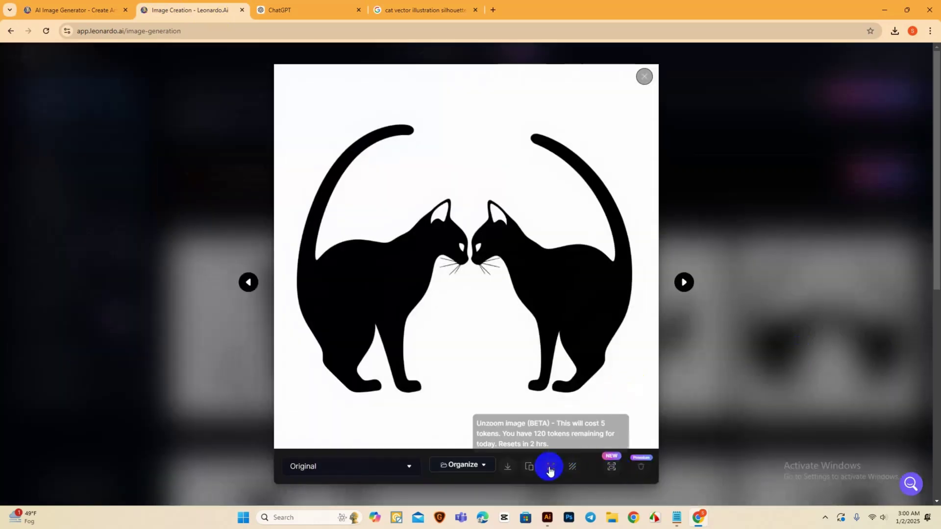
pyautogui.click(509, 468)
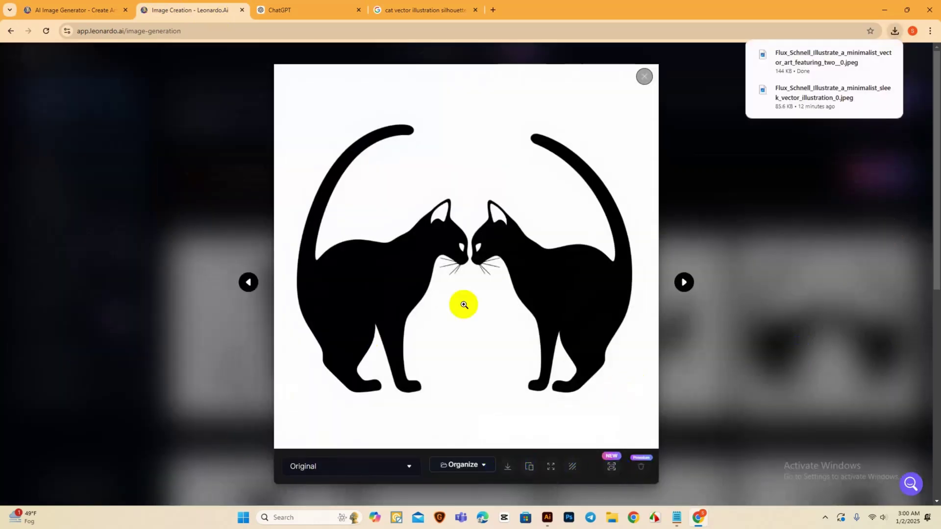
pyautogui.click(834, 64)
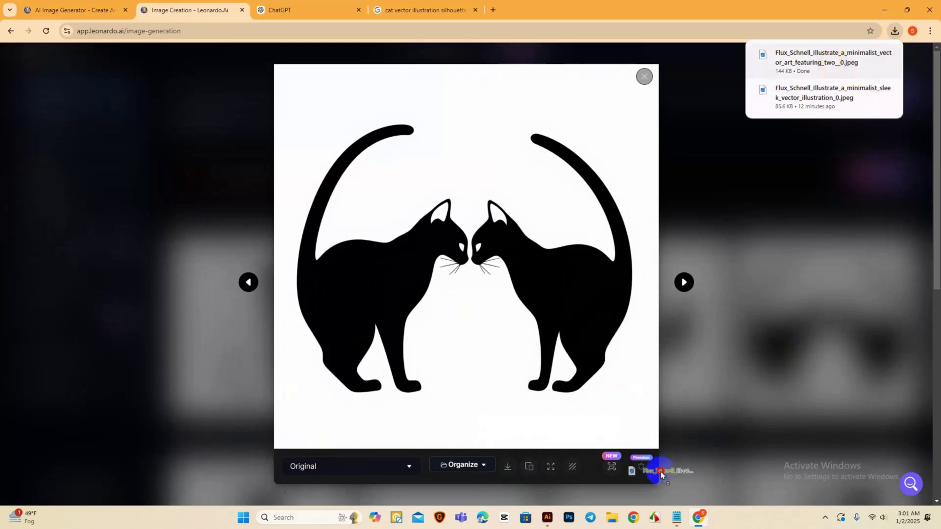
pyautogui.click(547, 519)
pyautogui.moveTo(547, 518)
pyautogui.mouseDown()
pyautogui.moveTo(361, 277)
pyautogui.moveTo(389, 257)
pyautogui.moveTo(105, 142)
pyautogui.moveTo(119, 176)
pyautogui.moveTo(376, 208)
pyautogui.mouseUp()
# - Image Trace the placed cat picture, expand it into vector paths and move the result off the artboard below the original picture
pyautogui.click(251, 25)
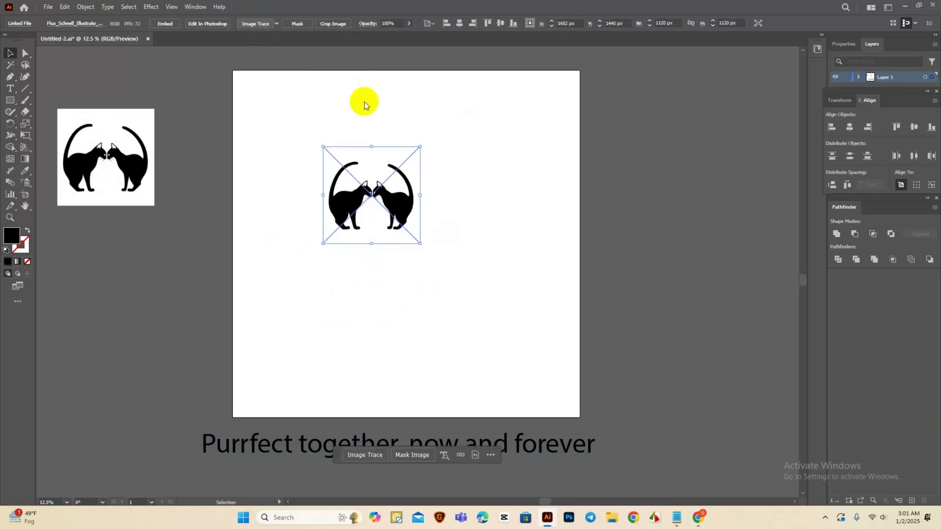
pyautogui.click(249, 23)
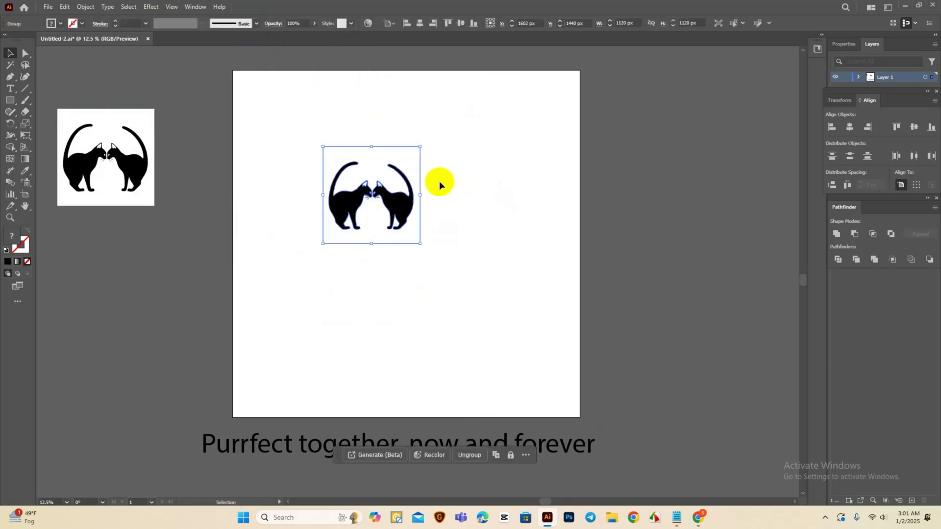
pyautogui.moveTo(391, 204)
pyautogui.mouseDown()
pyautogui.moveTo(236, 331)
pyautogui.moveTo(178, 336)
pyautogui.moveTo(146, 326)
pyautogui.mouseUp()
# - Ungroup the traced cat artwork and delete its white background shape
pyautogui.rightClick(146, 327)
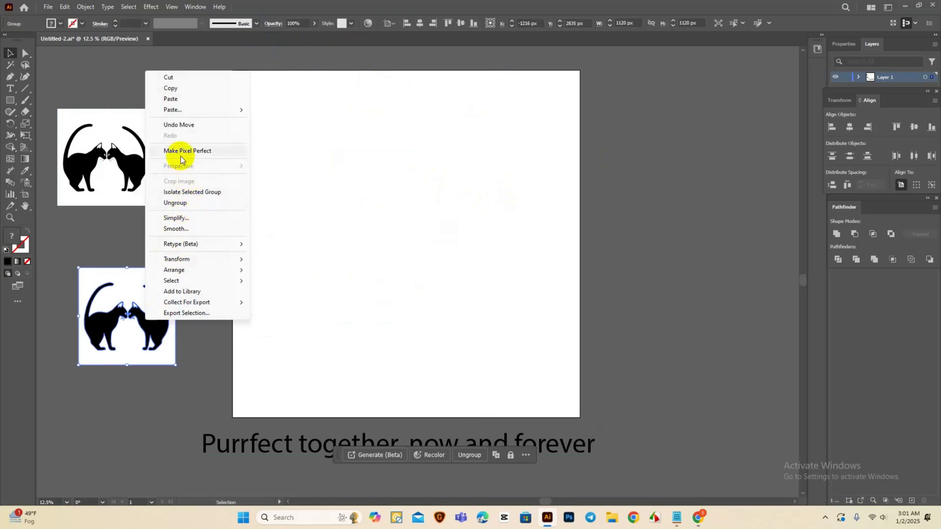
pyautogui.click(177, 203)
pyautogui.click(199, 290)
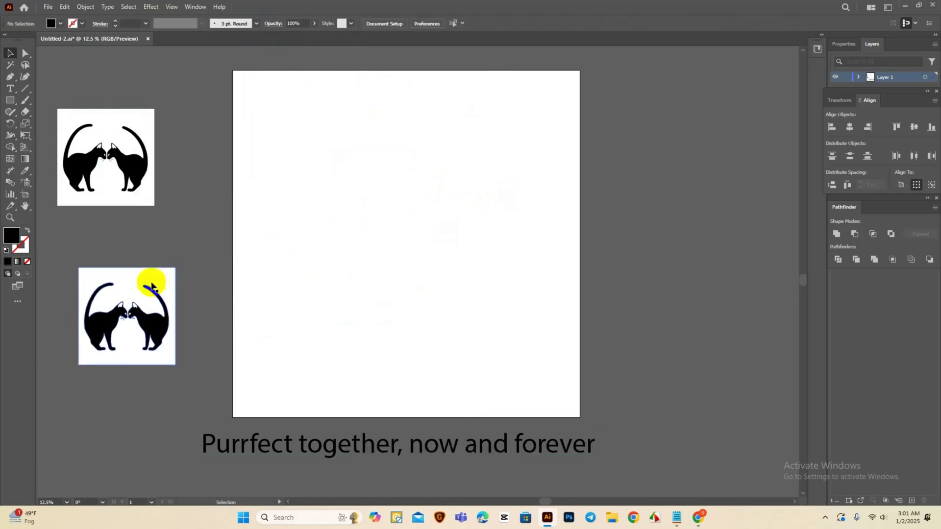
pyautogui.click(152, 280)
pyautogui.click(179, 288)
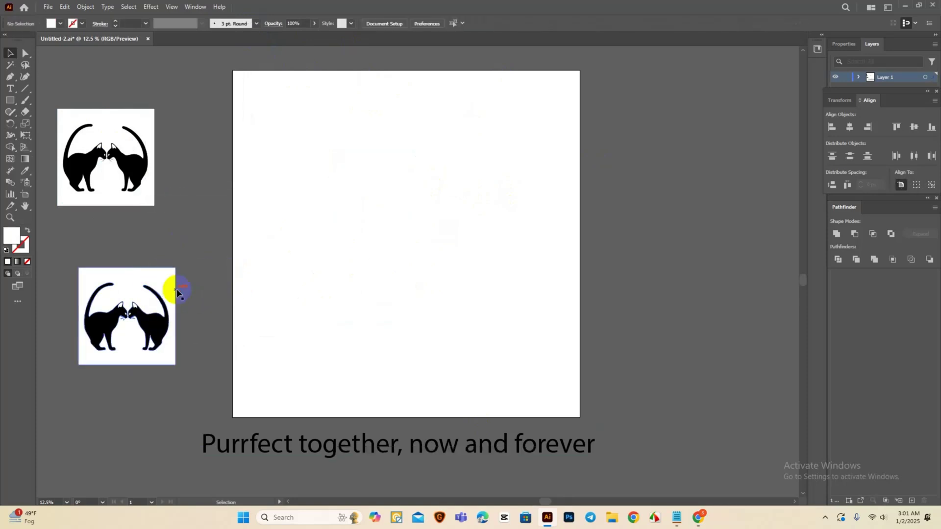
pyautogui.click(161, 279)
pyautogui.press('Delete')
# - Delete the stray detached whisker line below the left cat's chin
pyautogui.scroll(4, 111, 334)
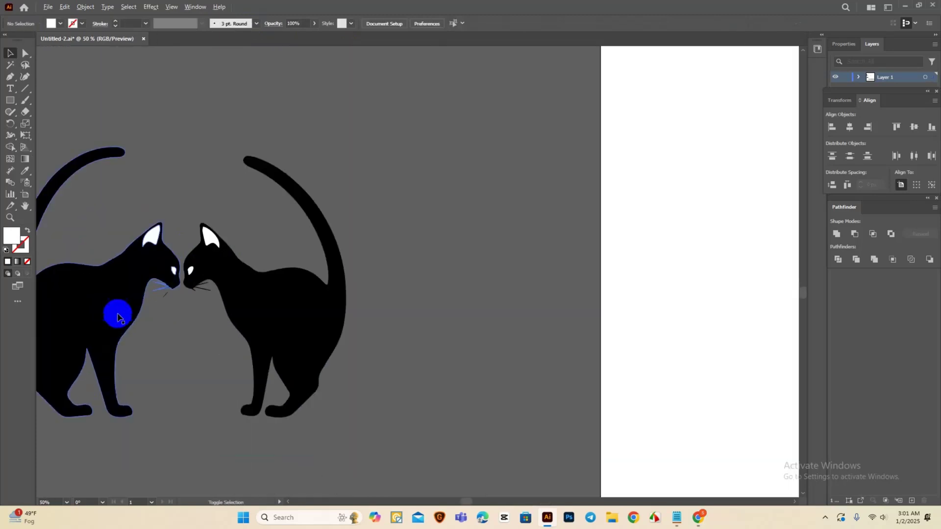
pyautogui.scroll(4, 200, 311)
pyautogui.hscroll(-3, 201, 311)
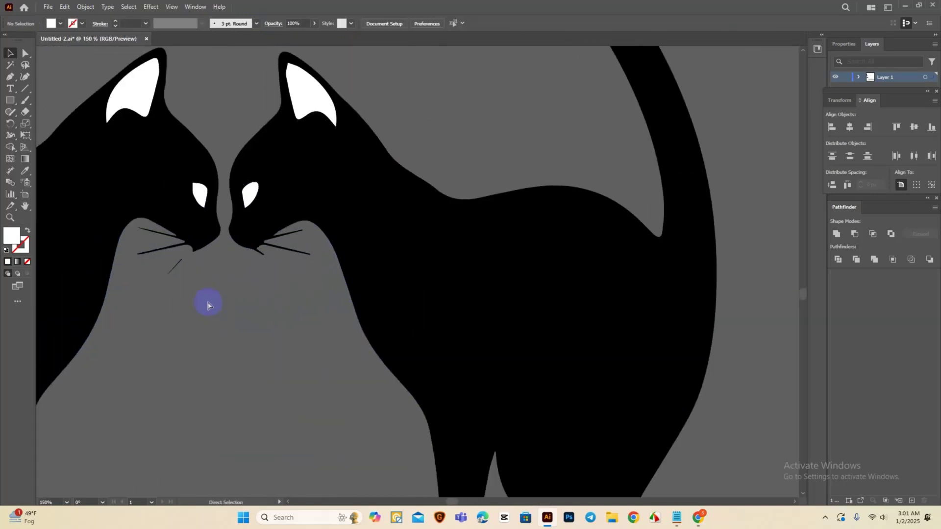
pyautogui.click(169, 268)
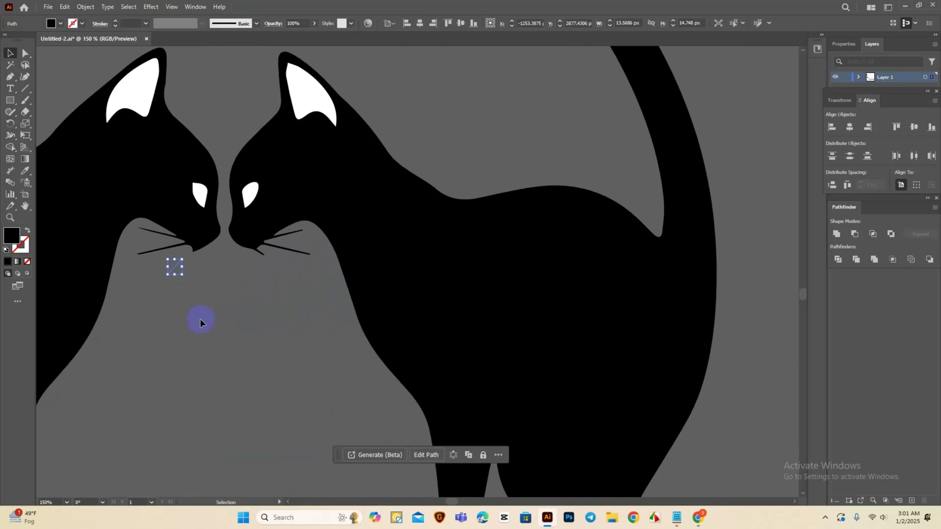
pyautogui.click(199, 321)
pyautogui.scroll(-2, 372, 257)
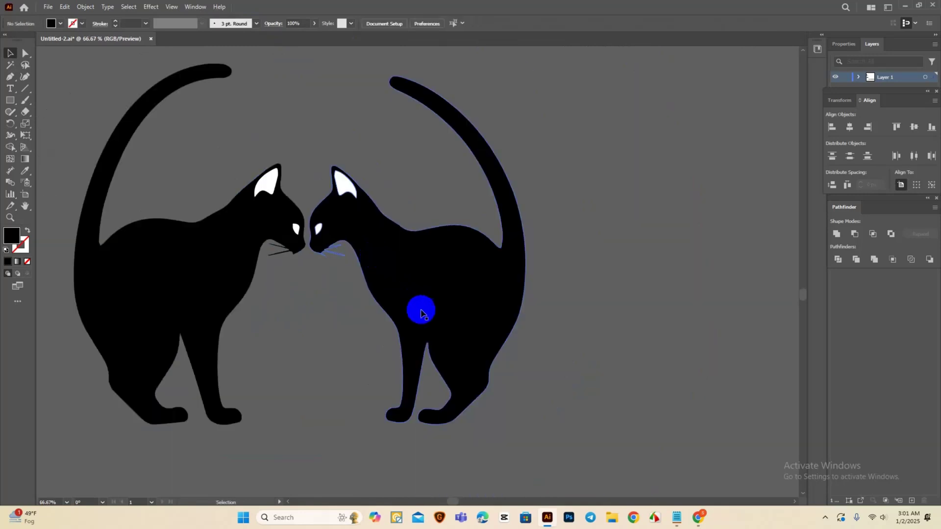
# - Draw a smooth curve with the Pen tool along the left cat's chin, from the lower whisker's base to the nose
pyautogui.scroll(5, 291, 252)
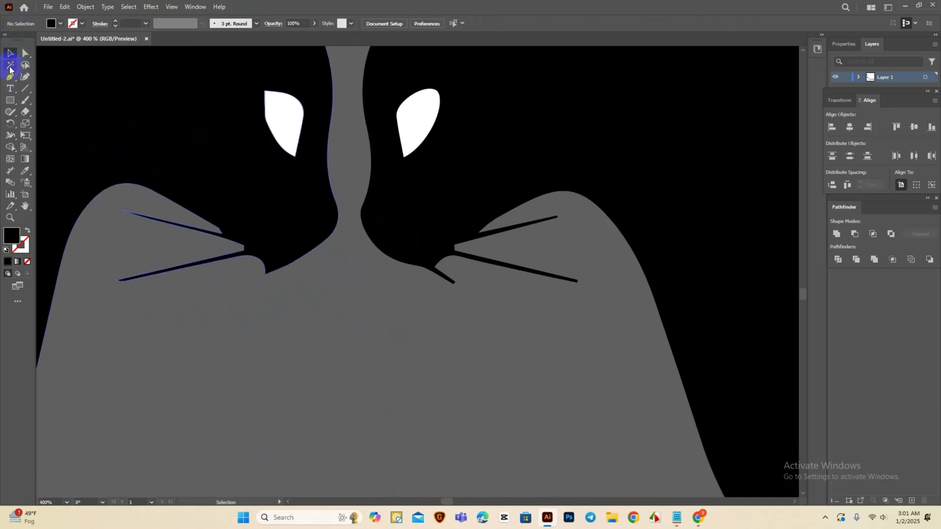
pyautogui.click(11, 77)
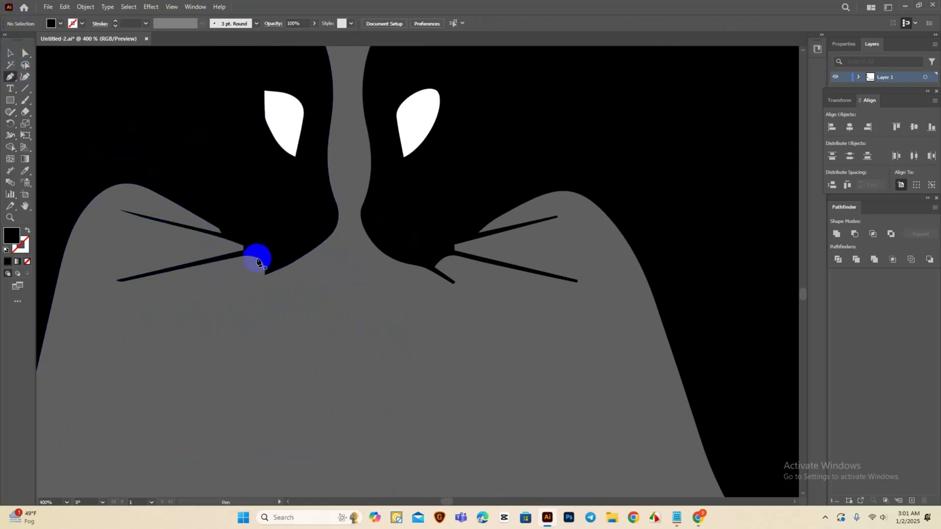
pyautogui.click(250, 255)
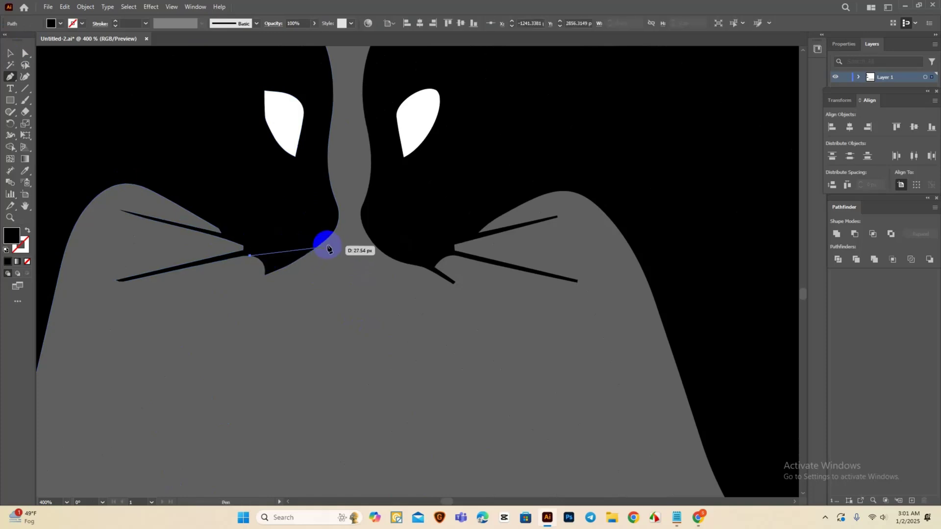
pyautogui.moveTo(336, 228); pyautogui.dragTo(379, 161)
pyautogui.moveTo(335, 228); pyautogui.dragTo(3, 53)
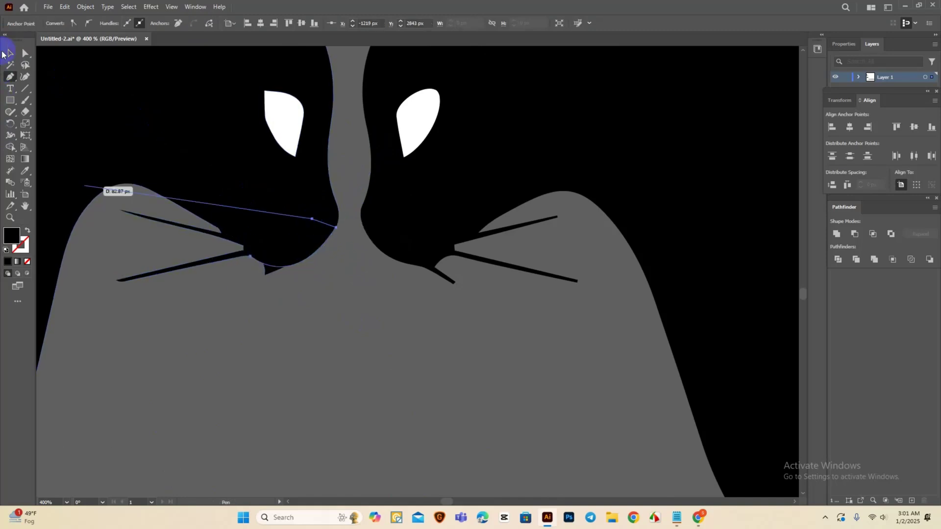
# - Select the cats with the new curve and trim the pointed tip off the left cat's chin with Shape Builder
pyautogui.click(8, 54)
pyautogui.moveTo(347, 329); pyautogui.dragTo(33, 108)
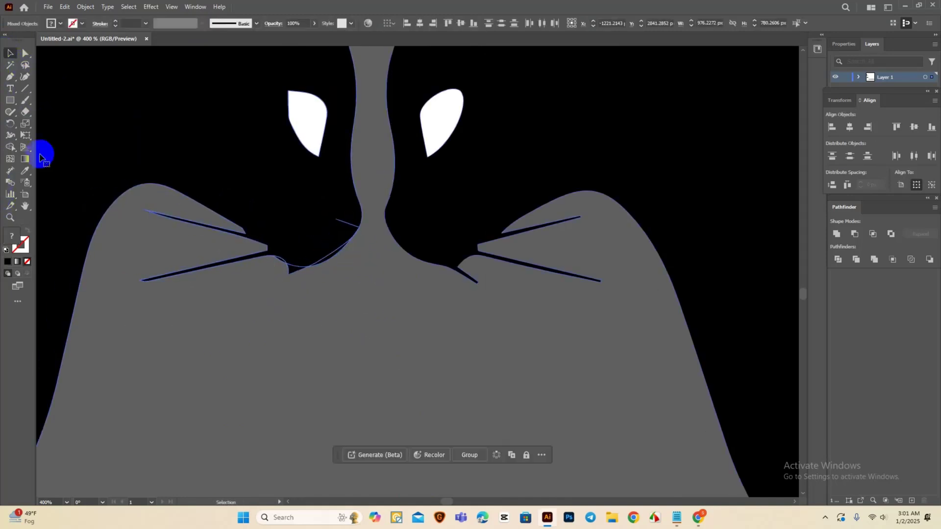
pyautogui.click(9, 147)
pyautogui.moveTo(304, 288)
pyautogui.mouseDown()
pyautogui.moveTo(287, 260)
pyautogui.moveTo(287, 278)
pyautogui.moveTo(330, 261)
pyautogui.moveTo(294, 248)
pyautogui.moveTo(294, 260)
pyautogui.moveTo(273, 248)
pyautogui.moveTo(273, 262)
pyautogui.mouseUp()
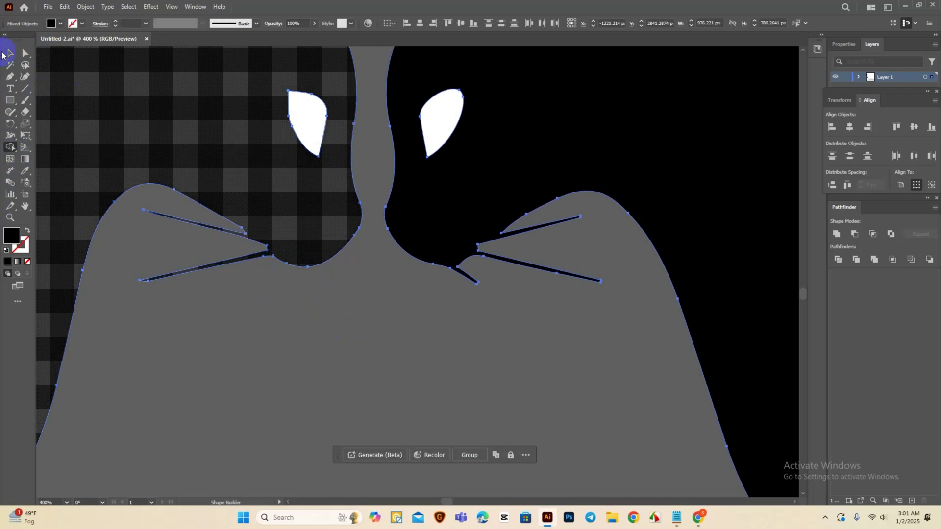
pyautogui.click(3, 53)
pyautogui.click(115, 157)
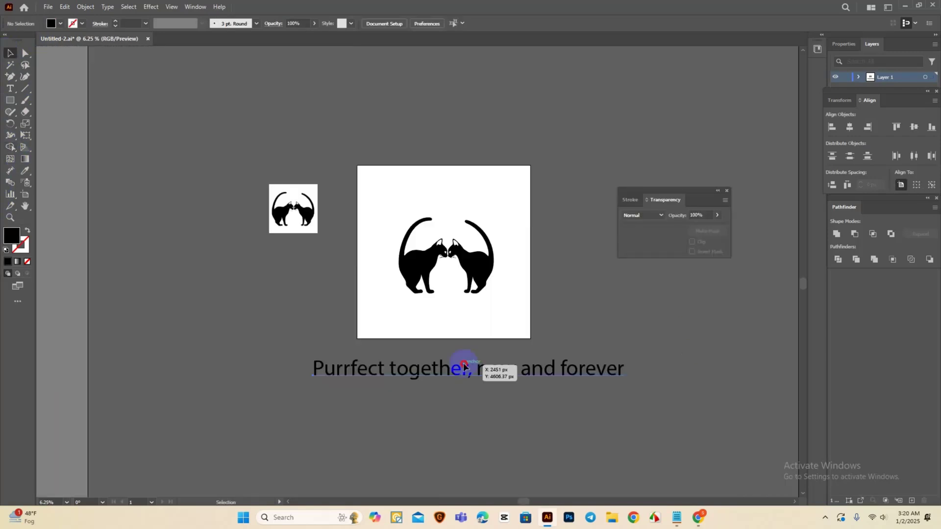
# - Split the word "Purrfect" off the quote into its own text object and place it above the cats on the artboard
pyautogui.moveTo(462, 374); pyautogui.dragTo(432, 398)
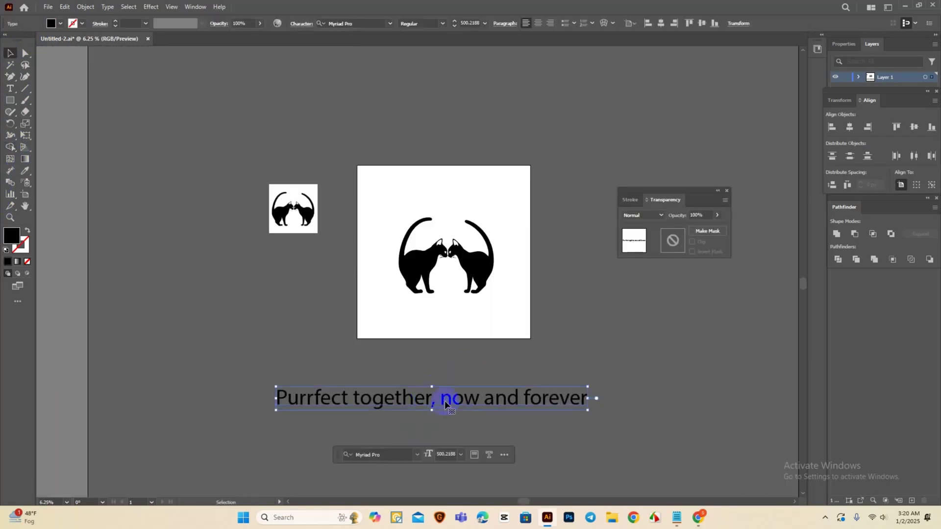
pyautogui.press('t')
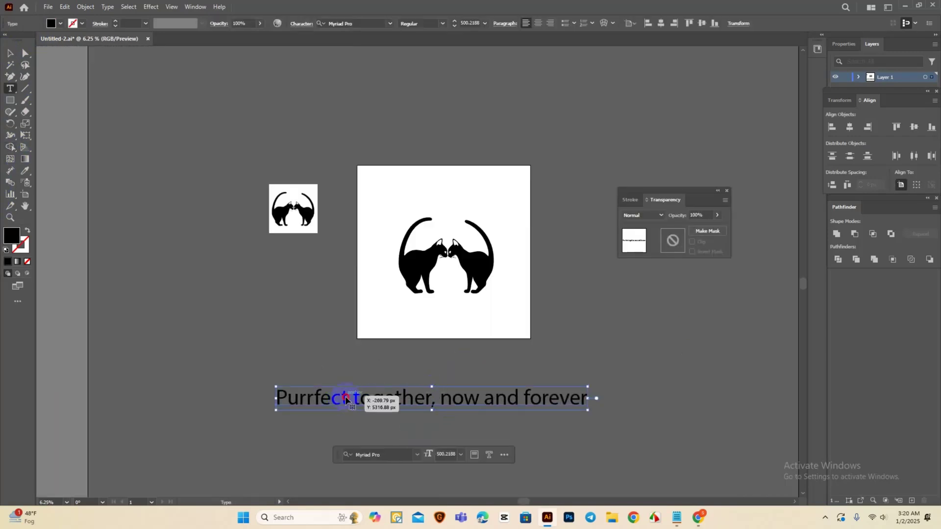
pyautogui.click(354, 395)
pyautogui.moveTo(347, 394); pyautogui.dragTo(278, 394)
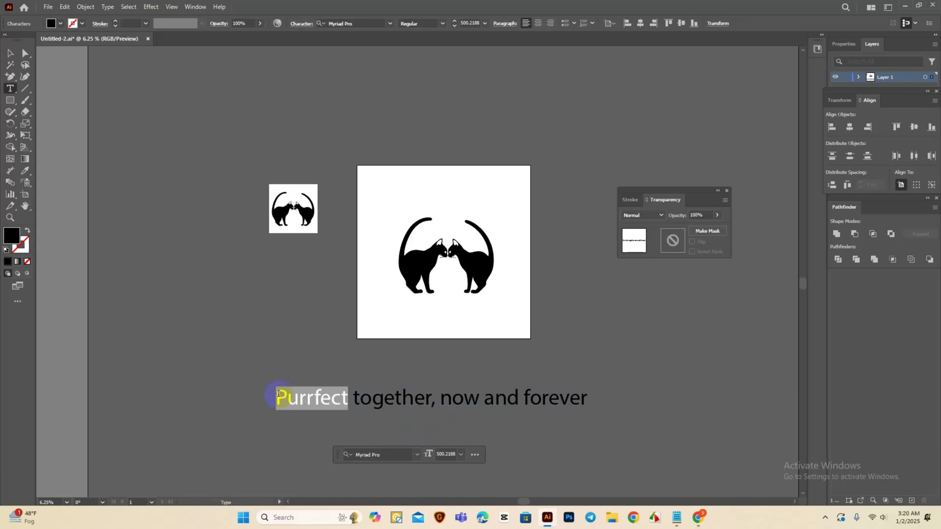
pyautogui.press('BackSpace')
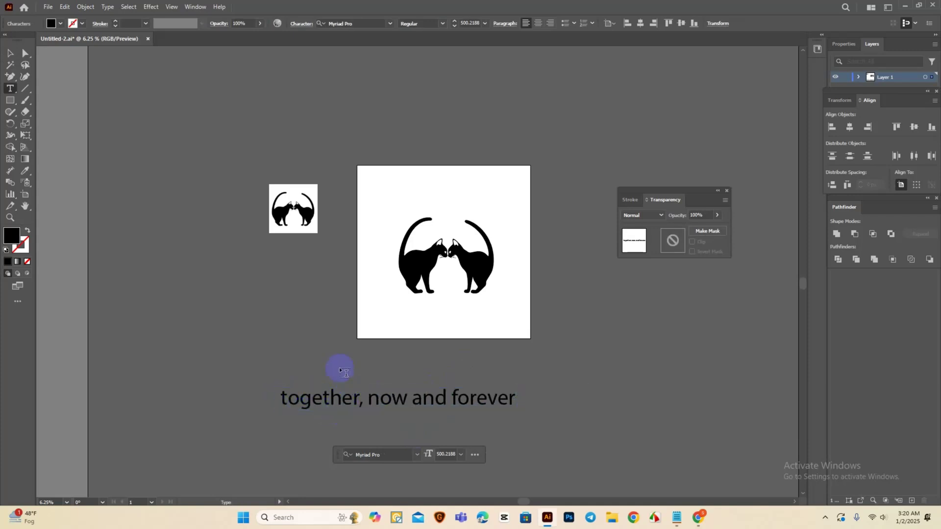
pyautogui.press('Delete')
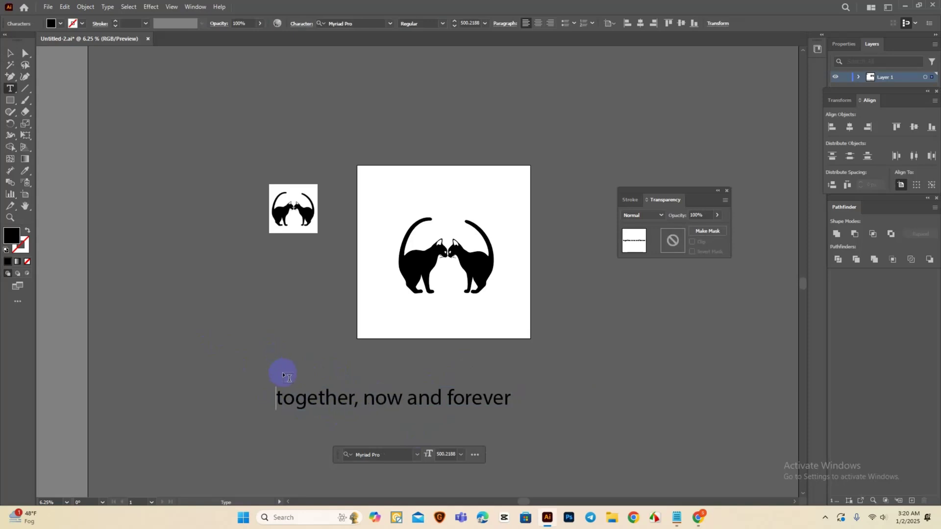
pyautogui.click(10, 53)
pyautogui.click(230, 331)
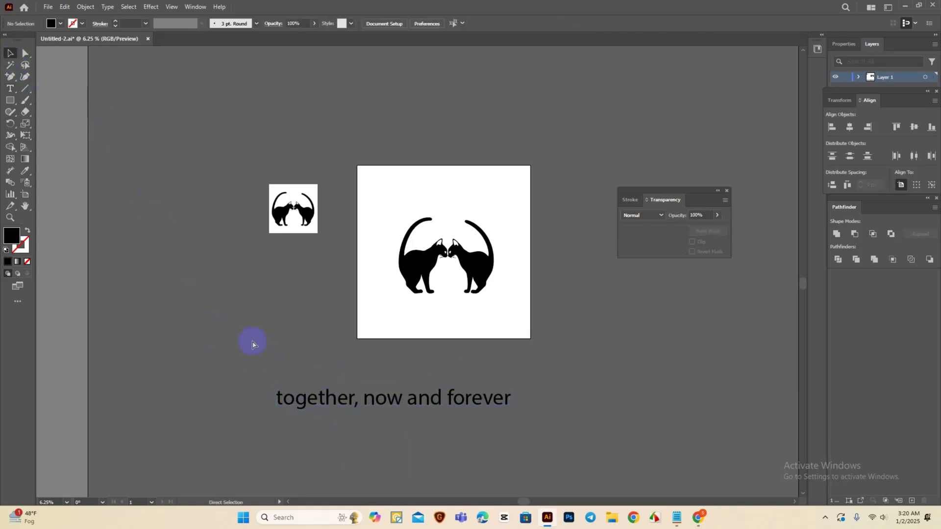
pyautogui.hotkey('ctrl', 'v')
pyautogui.moveTo(383, 274); pyautogui.dragTo(420, 192)
# - Split "together" off the remaining quote without its comma and place it directly below the cats
pyautogui.doubleClick(353, 401)
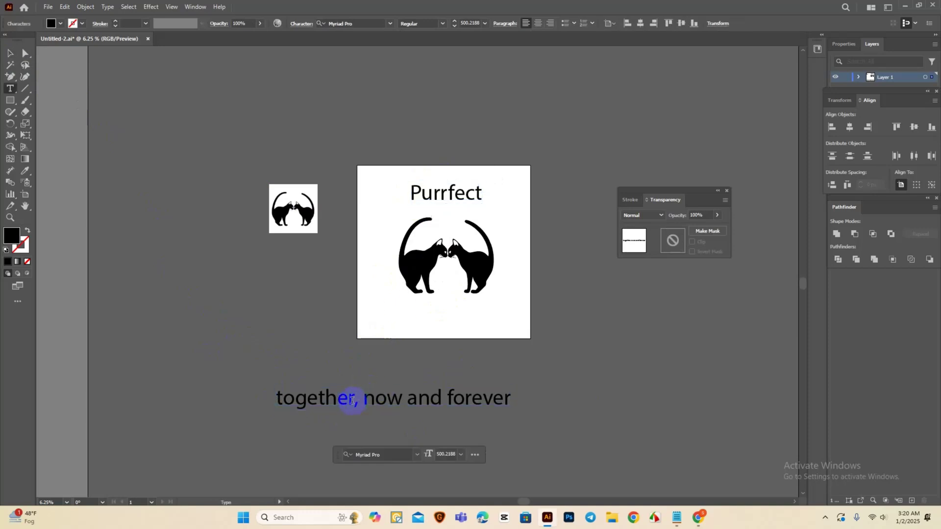
pyautogui.moveTo(342, 400)
pyautogui.mouseDown()
pyautogui.moveTo(315, 398)
pyautogui.moveTo(354, 399)
pyautogui.mouseUp()
pyautogui.click(287, 401)
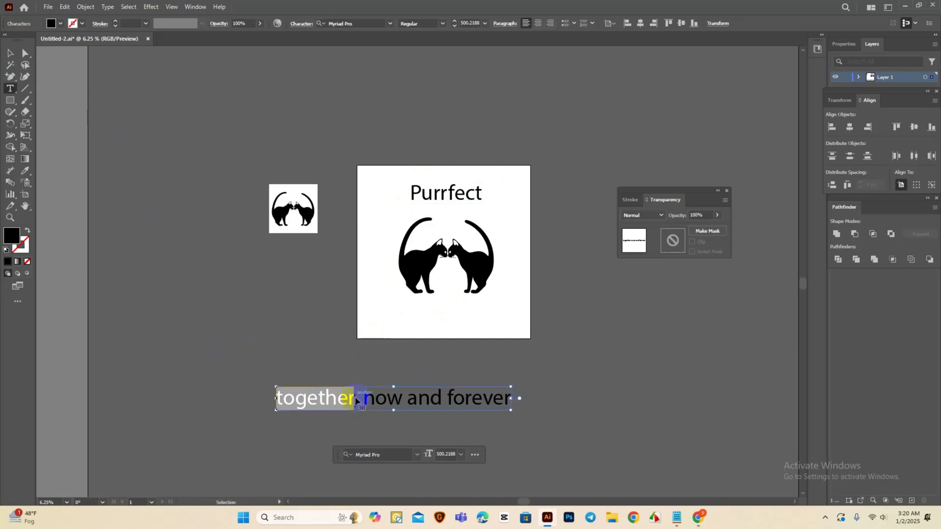
pyautogui.press('BackSpace')
pyautogui.press('Delete')
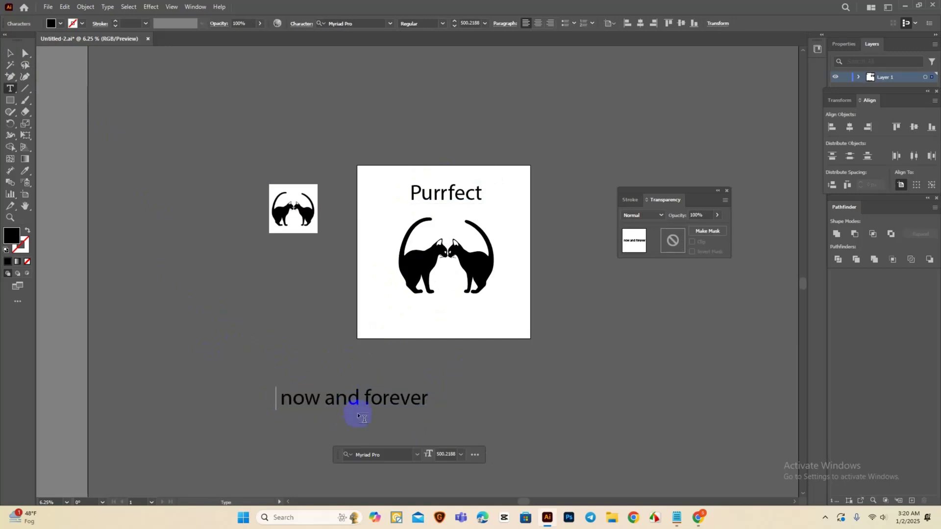
pyautogui.press('Delete')
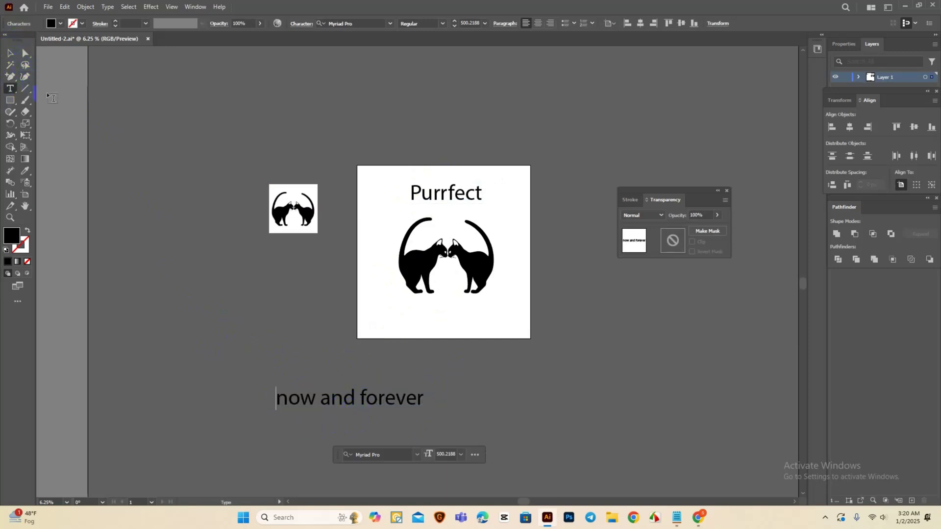
pyautogui.press('Escape')
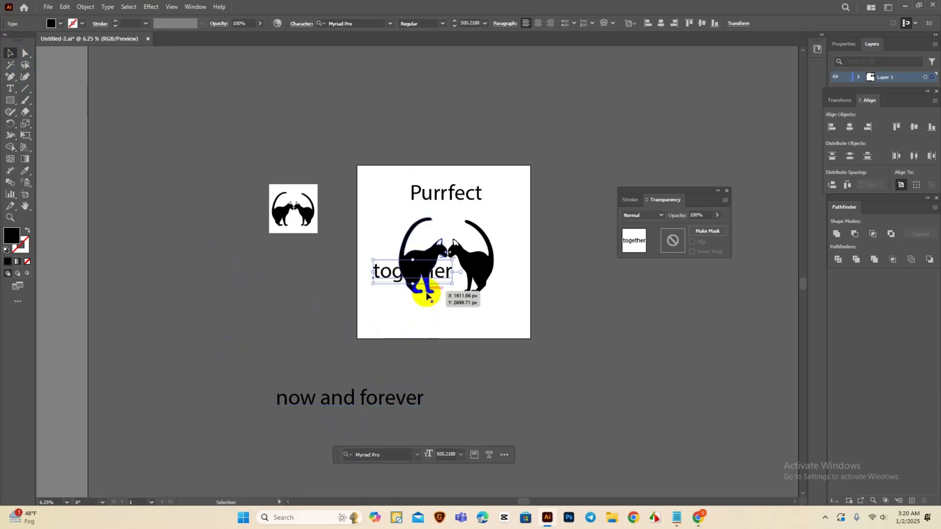
pyautogui.moveTo(391, 274); pyautogui.dragTo(431, 308)
# - Separate "now and" from "forever" and stack the two text objects beneath "together"
pyautogui.doubleClick(349, 399)
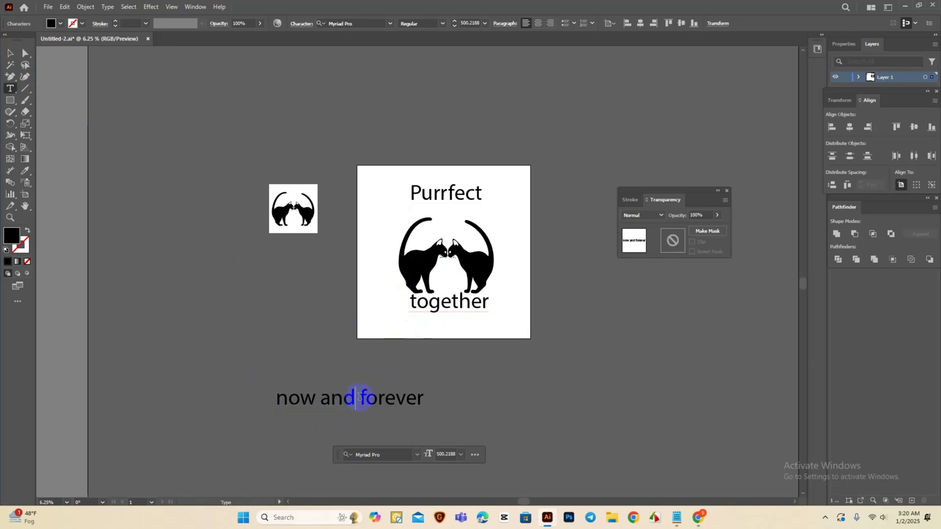
pyautogui.moveTo(355, 397); pyautogui.dragTo(271, 397)
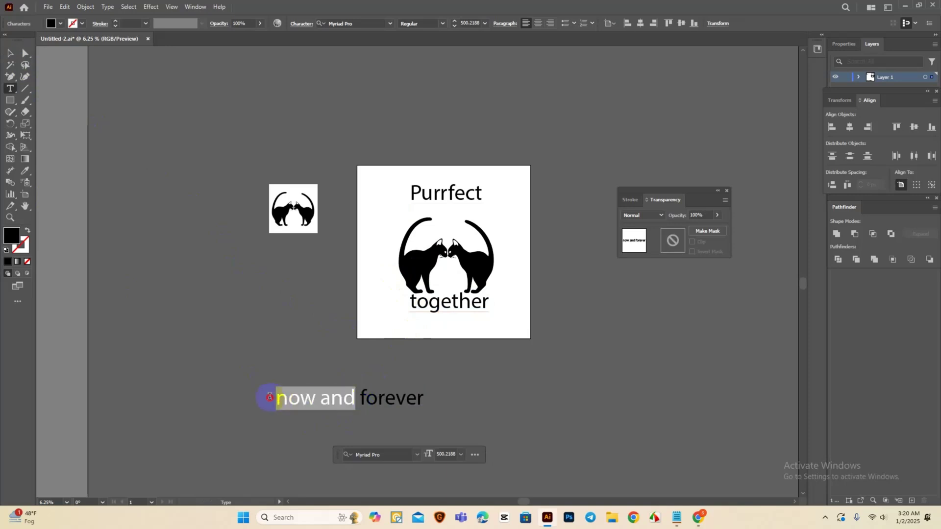
pyautogui.press('BackSpace')
pyautogui.press('Delete')
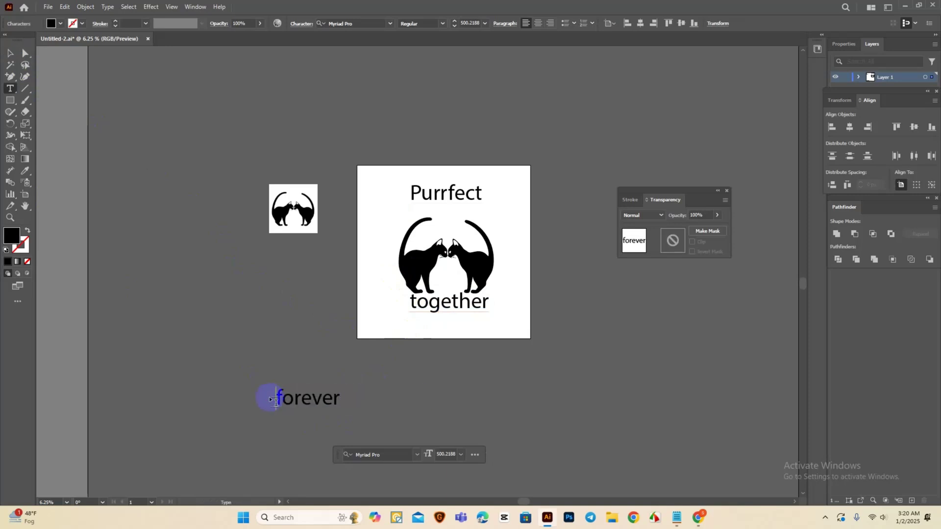
pyautogui.press('Escape')
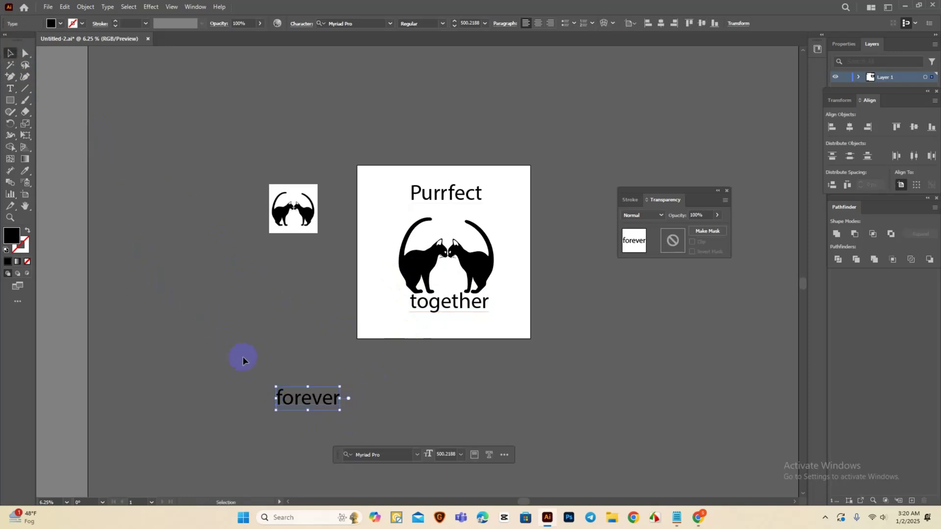
pyautogui.moveTo(386, 277); pyautogui.dragTo(420, 327)
pyautogui.moveTo(317, 403); pyautogui.dragTo(464, 349)
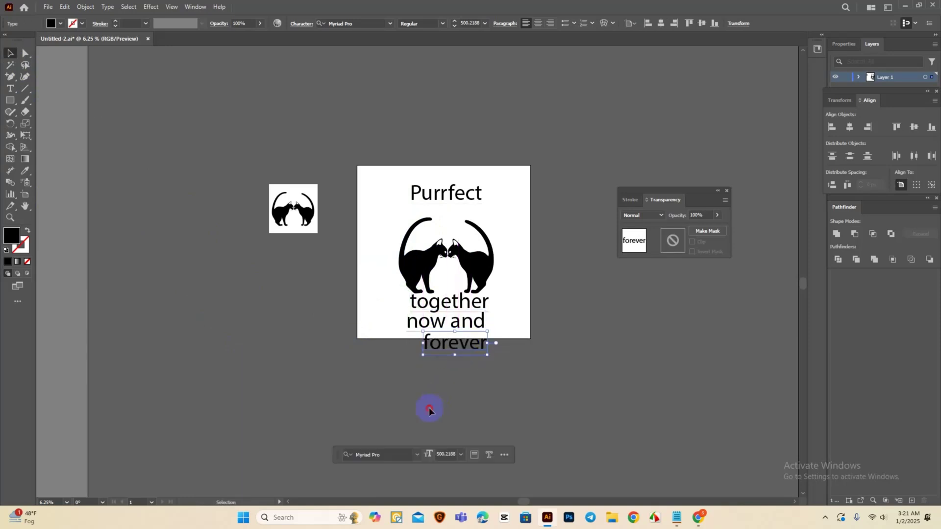
# - Change the case of the "Purrfect" text above the cats to UPPERCASE
pyautogui.click(467, 174)
pyautogui.click(445, 187)
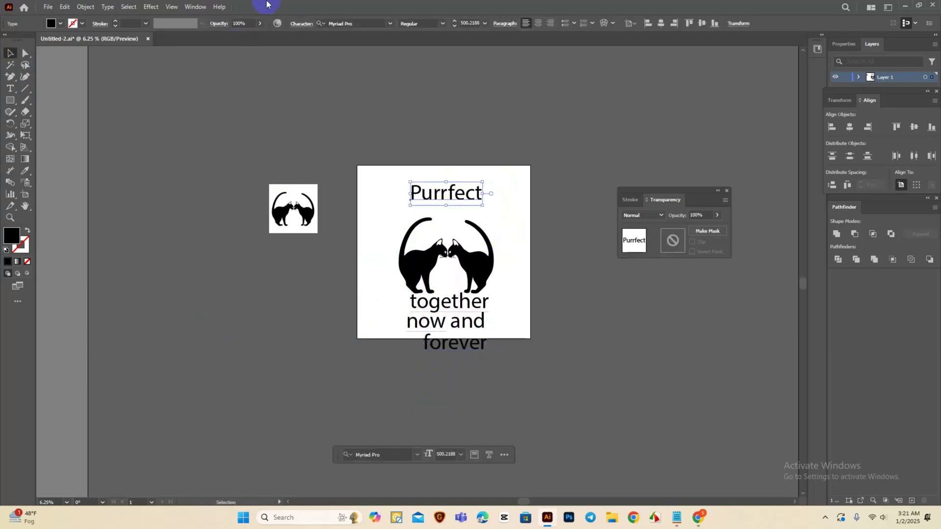
pyautogui.click(109, 7)
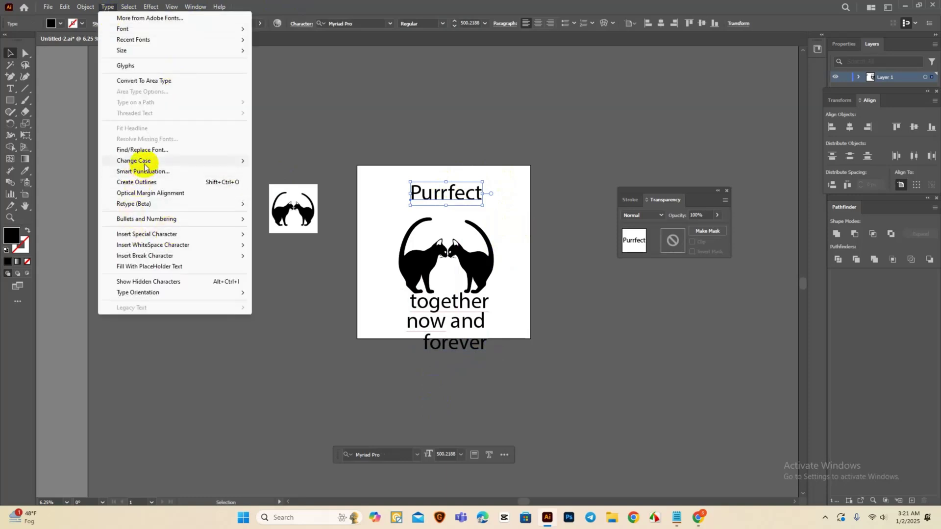
pyautogui.moveTo(145, 162)
pyautogui.click(278, 162)
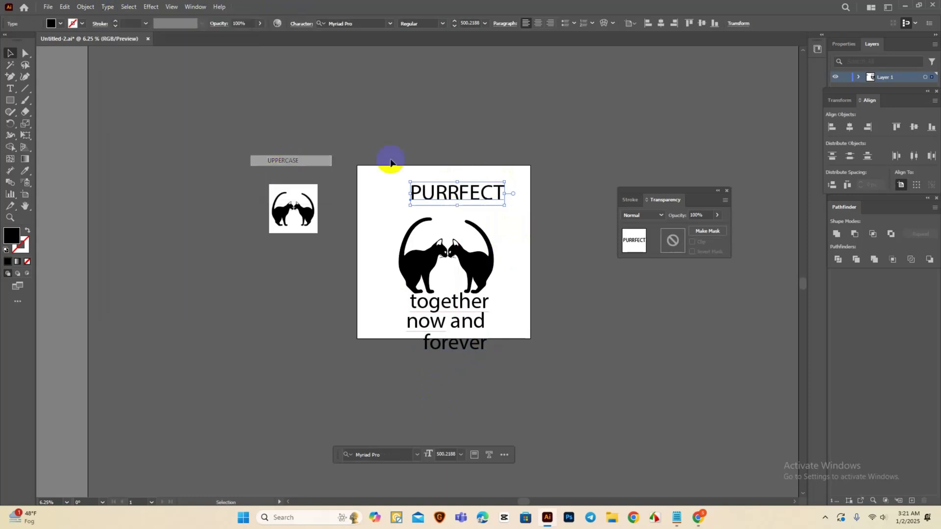
# - Move "together" above the cats, just beneath "PURRFECT", and change its case to Title Case
pyautogui.moveTo(434, 291); pyautogui.dragTo(445, 228)
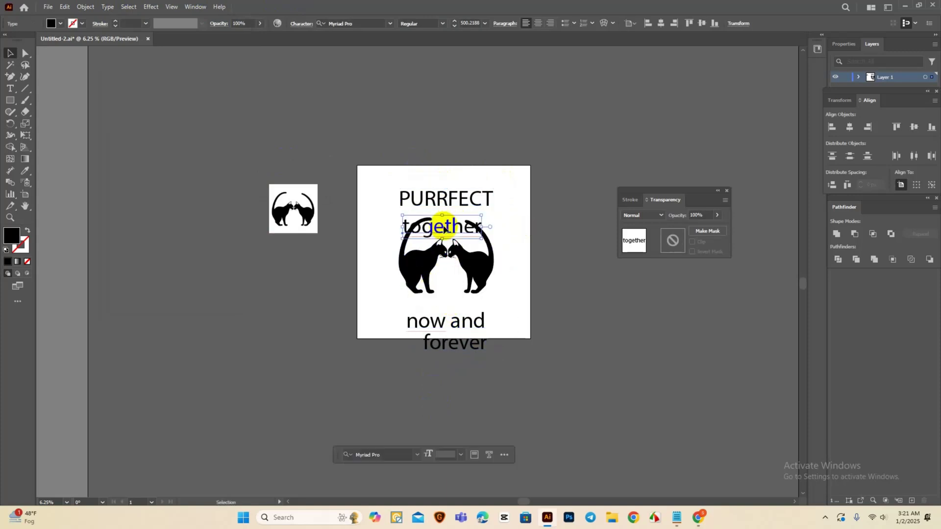
pyautogui.click(105, 8)
pyautogui.moveTo(222, 162)
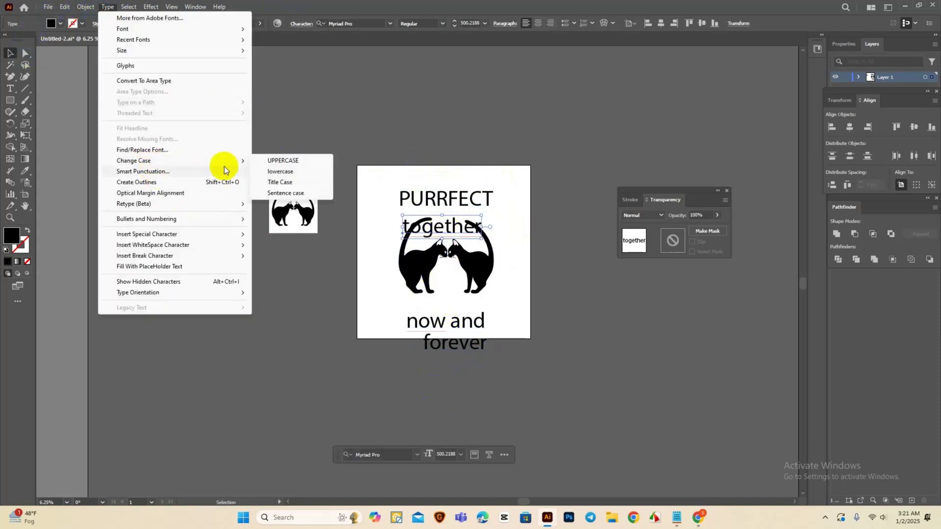
pyautogui.click(282, 183)
# - Move "now and" up directly below the cats and change its case to UPPERCASE
pyautogui.moveTo(468, 321); pyautogui.dragTo(464, 306)
pyautogui.click(109, 7)
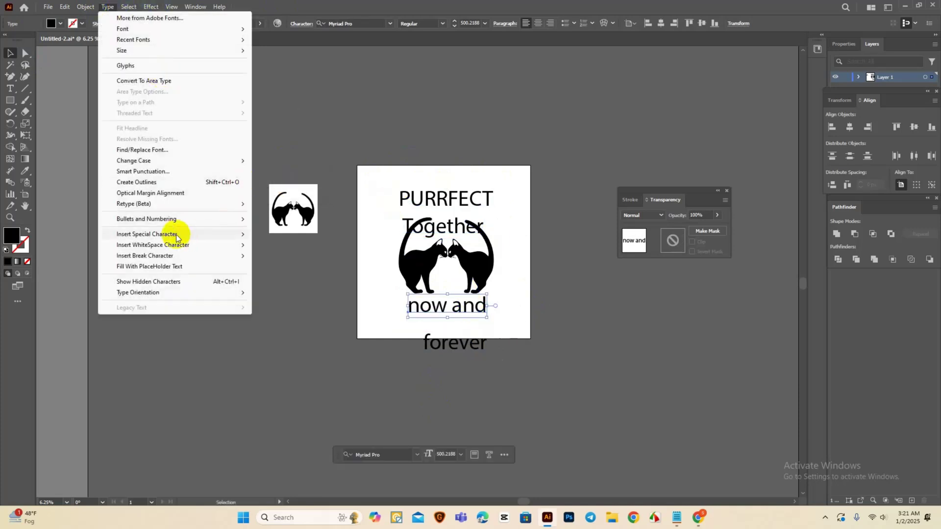
pyautogui.moveTo(147, 162)
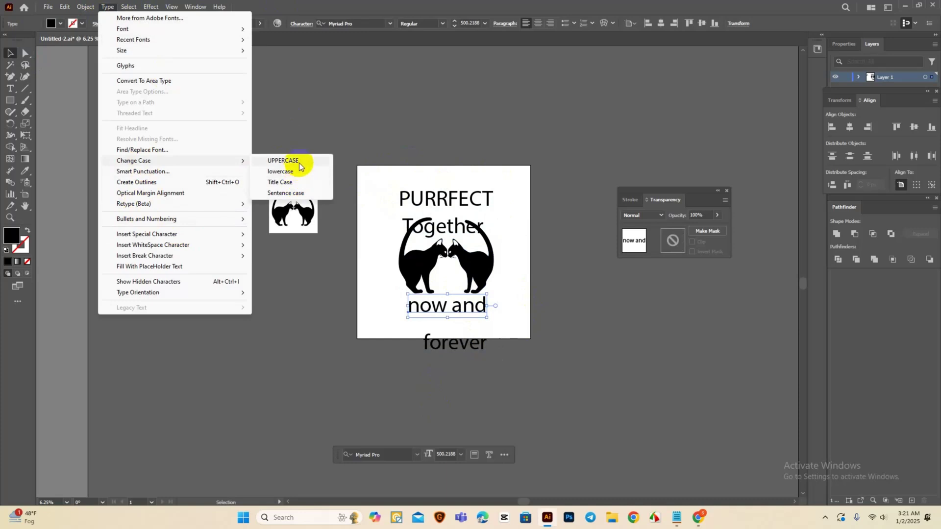
pyautogui.click(289, 160)
# - Change the case of "forever" to Title Case and move it up just beneath "NOW AND"
pyautogui.click(456, 342)
pyautogui.click(107, 7)
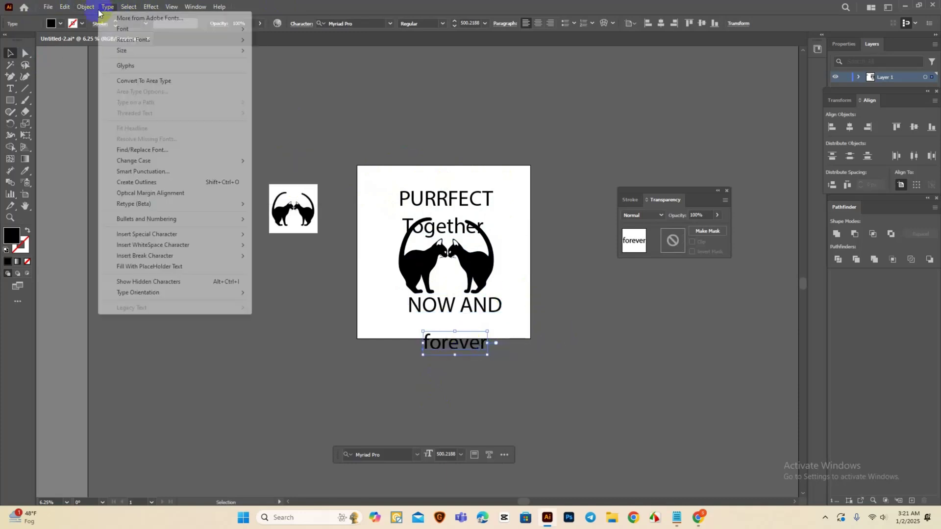
pyautogui.moveTo(149, 162)
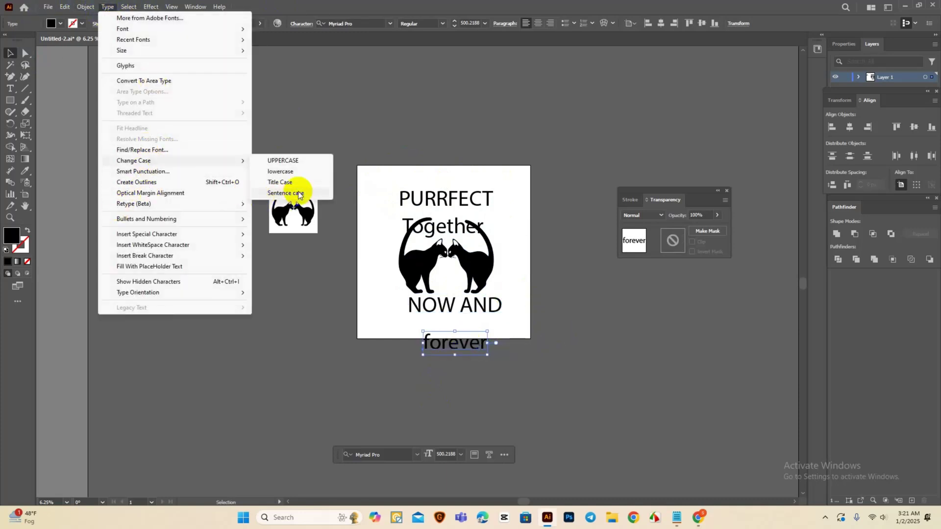
pyautogui.click(304, 182)
pyautogui.moveTo(458, 338); pyautogui.dragTo(473, 304)
# - Set the font of "PURRFECT" to Bluffolk and shift the word slightly down and left to center it above the cats
pyautogui.hscroll(5, 521, 336)
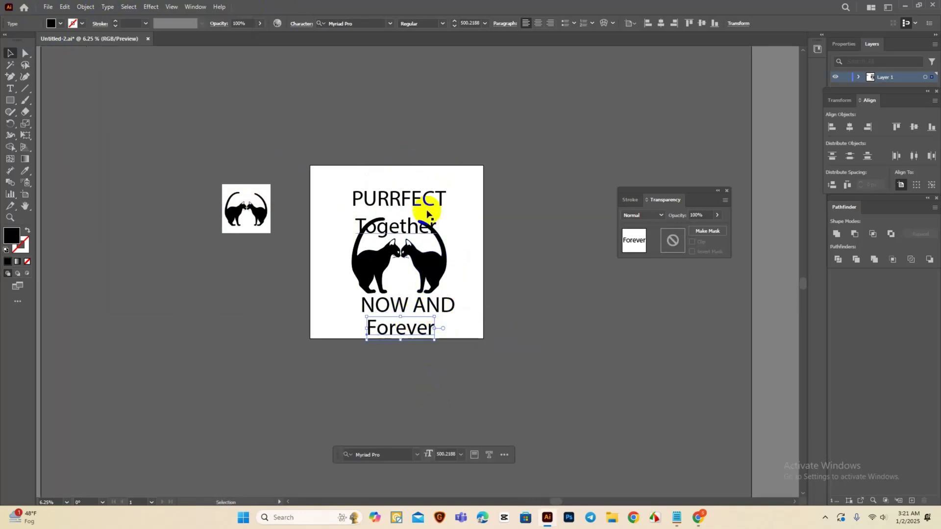
pyautogui.hscroll(8, 472, 332)
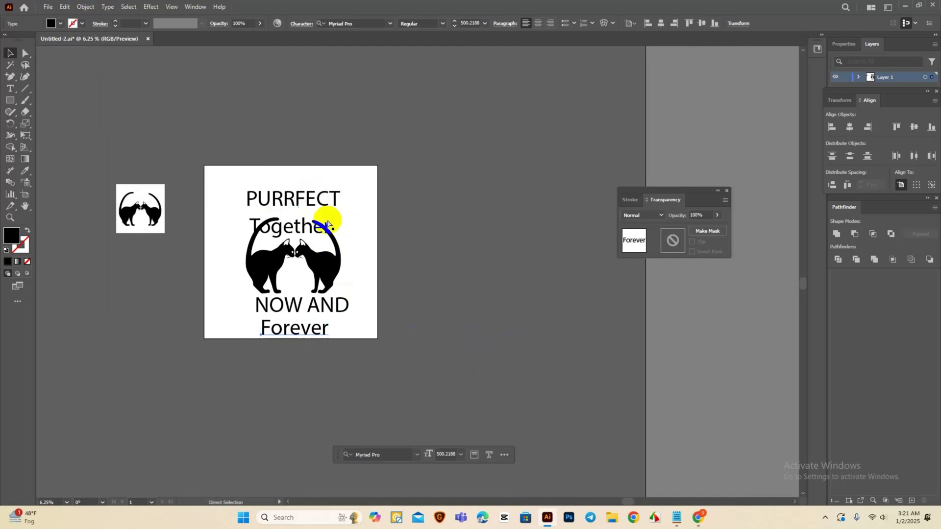
pyautogui.hscroll(6, 328, 218)
pyautogui.hscroll(2, 327, 228)
pyautogui.click(247, 196)
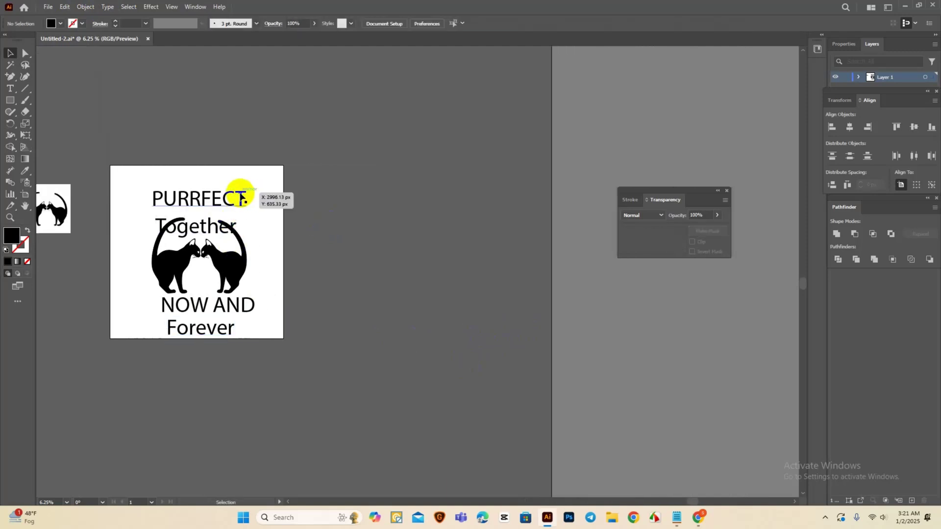
pyautogui.click(389, 26)
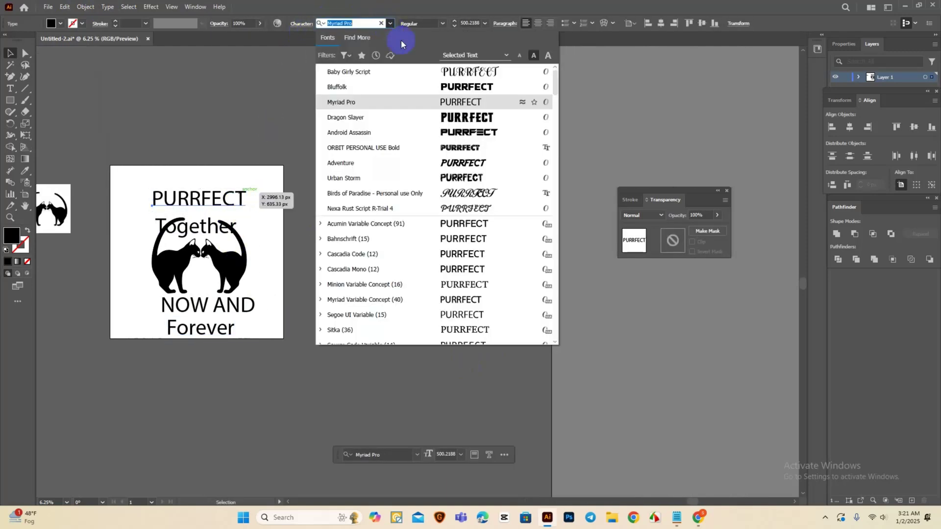
pyautogui.click(462, 89)
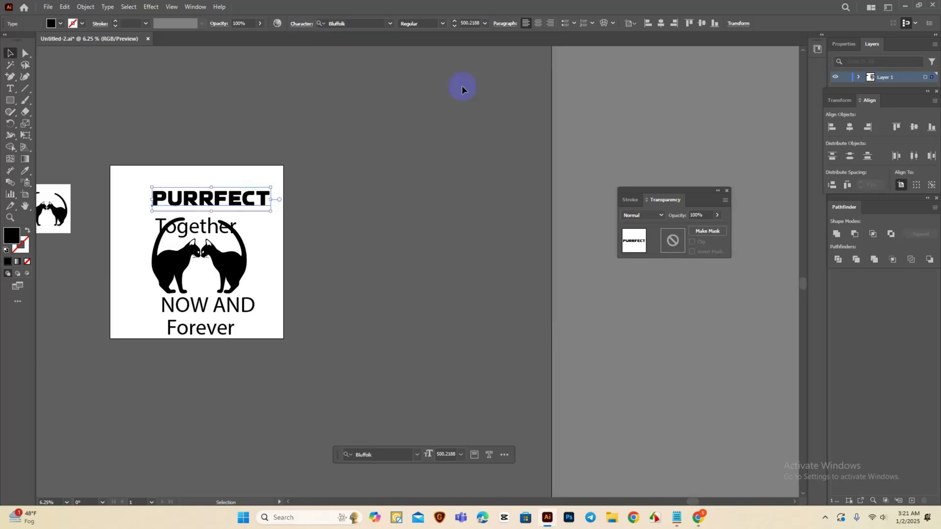
pyautogui.moveTo(237, 186); pyautogui.dragTo(229, 195)
# - Set the font of the "Together" text to Baby Girly Script
pyautogui.click(206, 231)
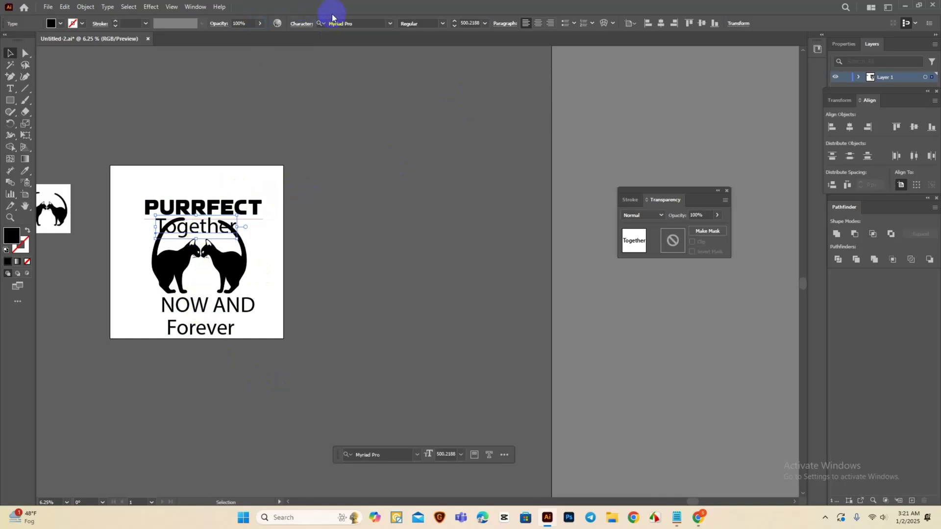
pyautogui.click(392, 25)
pyautogui.click(468, 86)
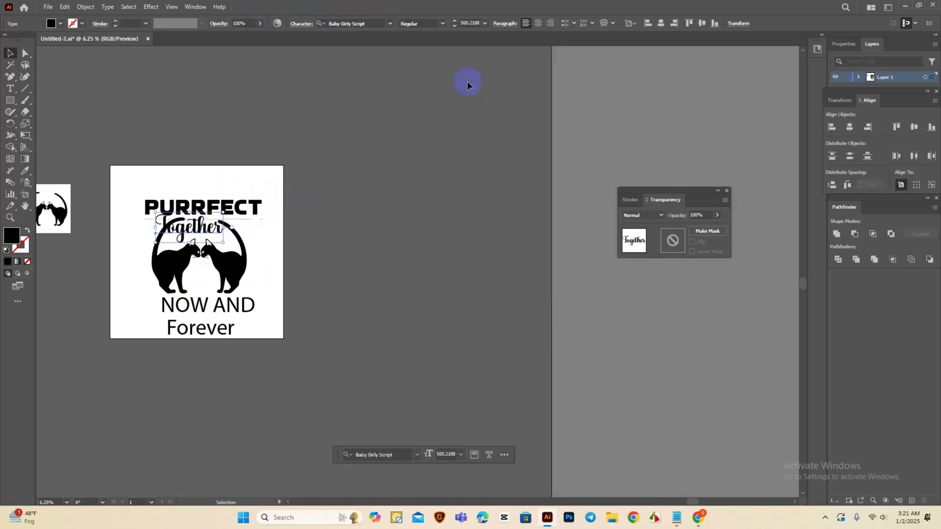
# - Use the Eyedropper to copy the "PURRFECT" font style to "NOW AND" and the "Together" font style to "Forever"
pyautogui.click(191, 302)
pyautogui.click(25, 177)
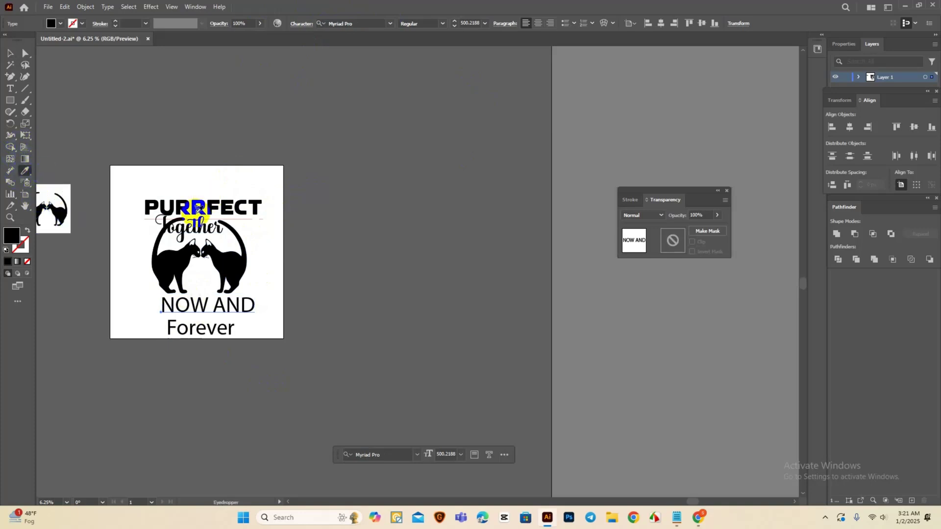
pyautogui.click(169, 204)
pyautogui.keyDown('ctrl'); pyautogui.click(188, 336); pyautogui.keyUp('ctrl')
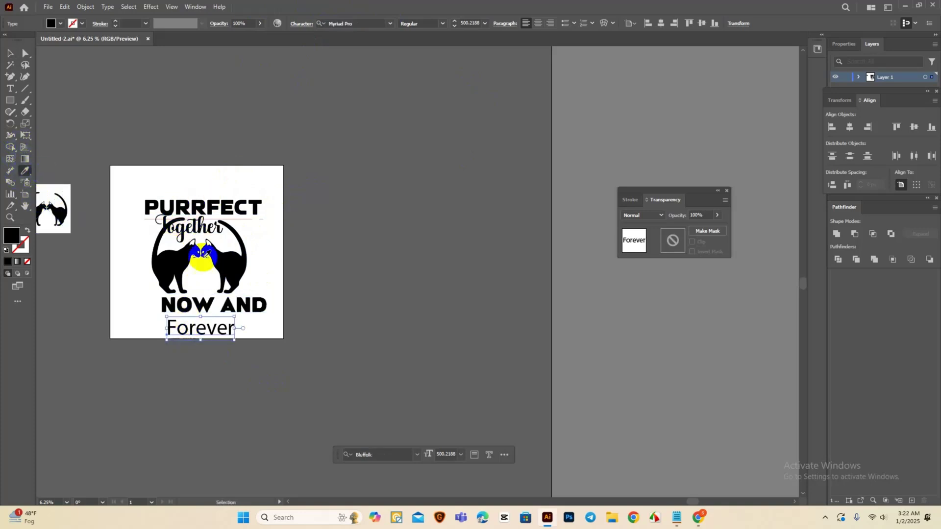
pyautogui.click(190, 223)
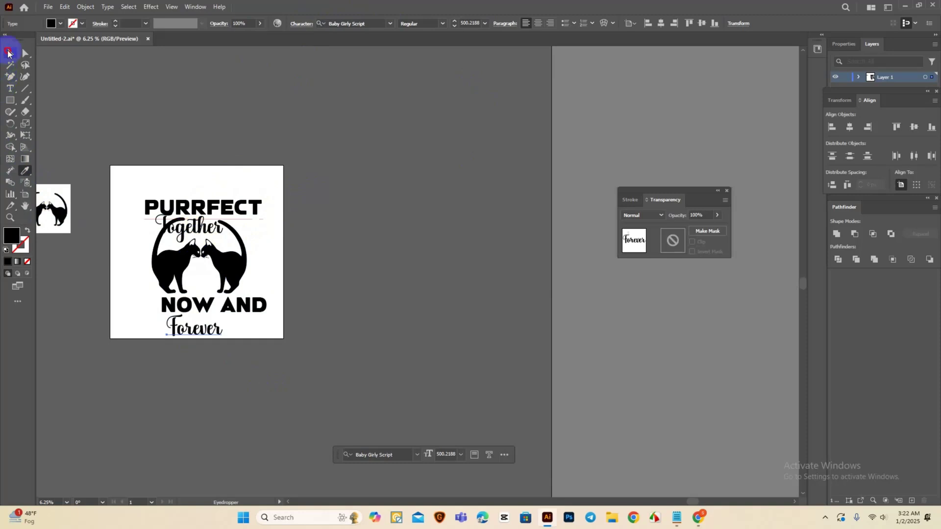
pyautogui.click(8, 53)
# - Shift "NOW AND" left so it is centered beneath the cats and move "Forever" up to overlap its lower edge
pyautogui.hscroll(-1, 135, 284)
pyautogui.click(172, 312)
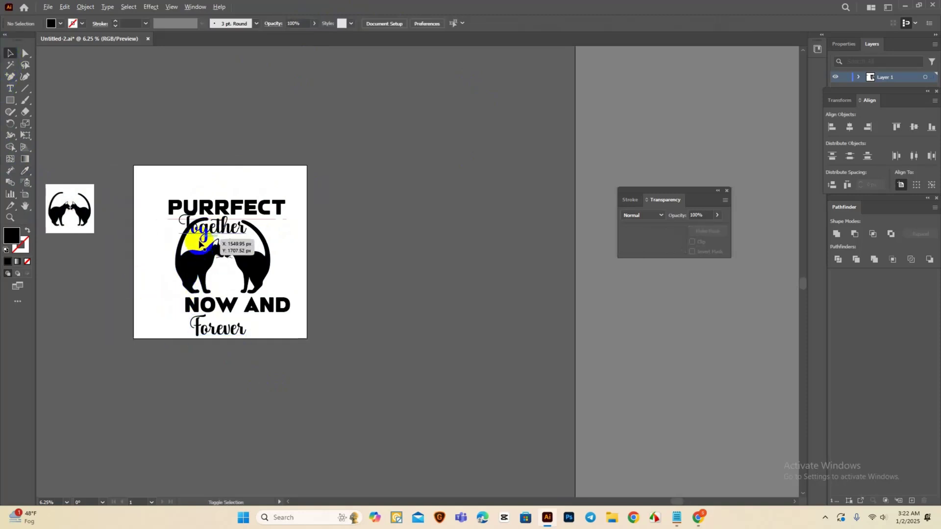
pyautogui.hotkey('ctrl', '=')
pyautogui.hotkey('ctrl', '=')
pyautogui.hscroll(1, 322, 279)
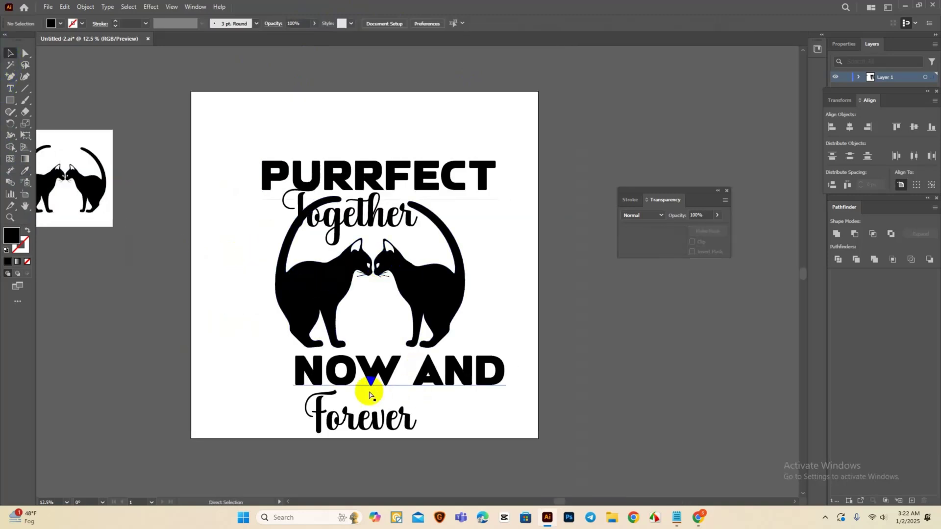
pyautogui.moveTo(369, 395); pyautogui.dragTo(341, 366)
pyautogui.scroll(-1, 768, 158)
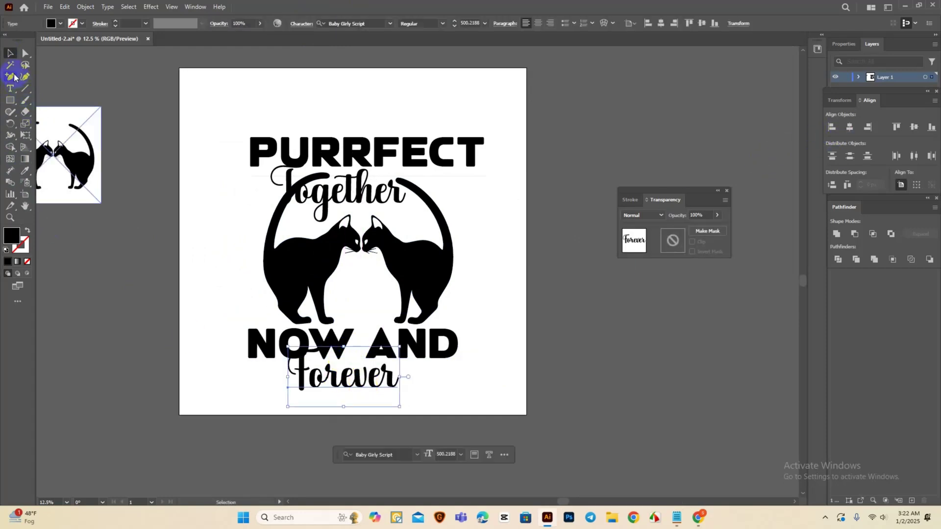
# - Fill the "Forever" text with red
pyautogui.click(59, 24)
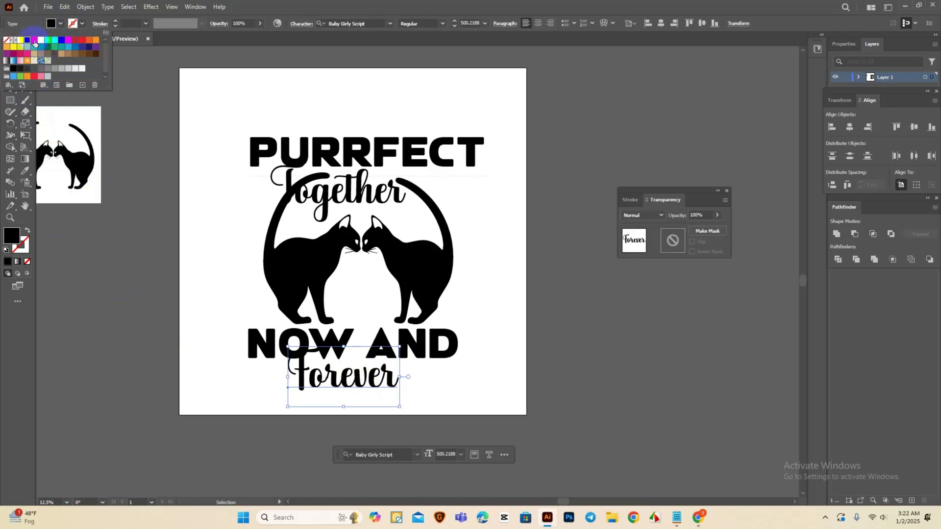
pyautogui.click(33, 41)
pyautogui.click(334, 391)
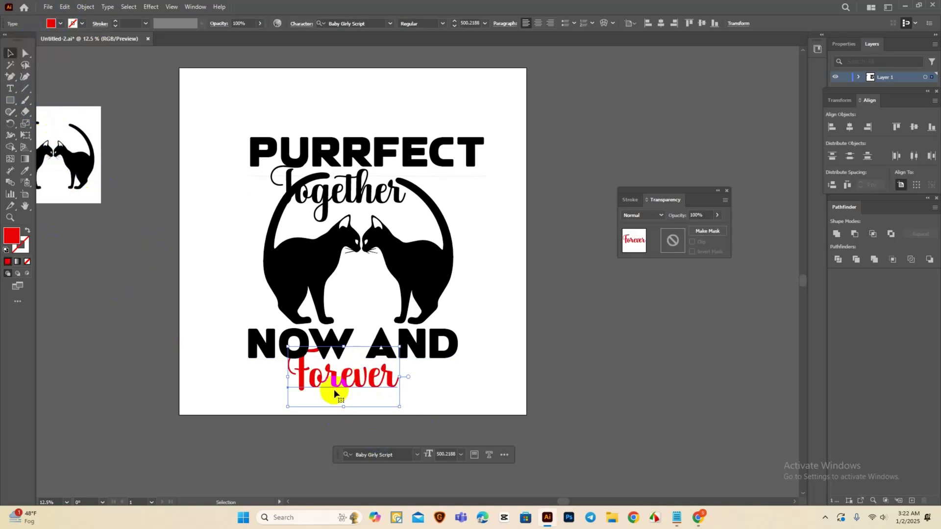
pyautogui.click(437, 374)
# - Enlarge "Forever" from its center to about 686 pt and nudge it slightly down over the lower edge of "NOW AND"
pyautogui.click(349, 388)
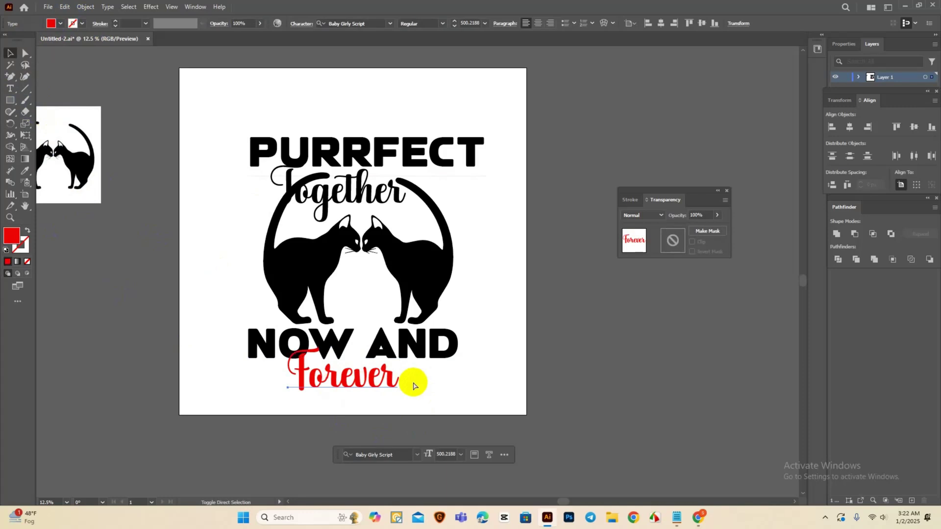
pyautogui.moveTo(400, 377); pyautogui.dragTo(417, 384)
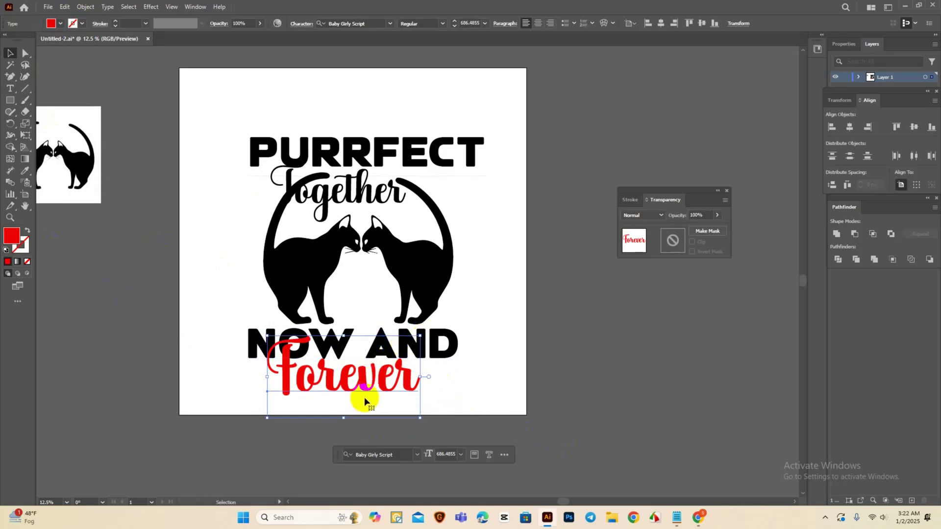
pyautogui.press('Down')
pyautogui.press('Down')
pyautogui.press('Down')
pyautogui.press('Down')
pyautogui.press('Down')
pyautogui.press('Down')
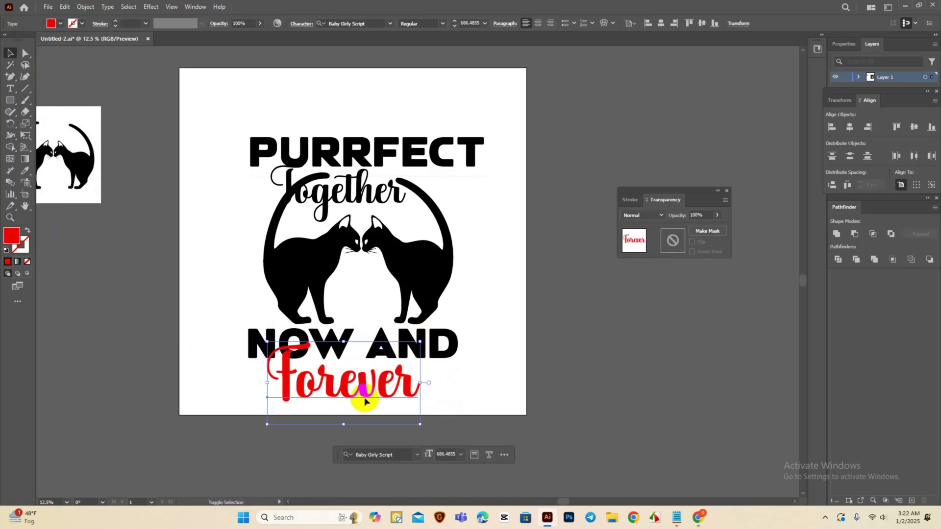
pyautogui.press('Up')
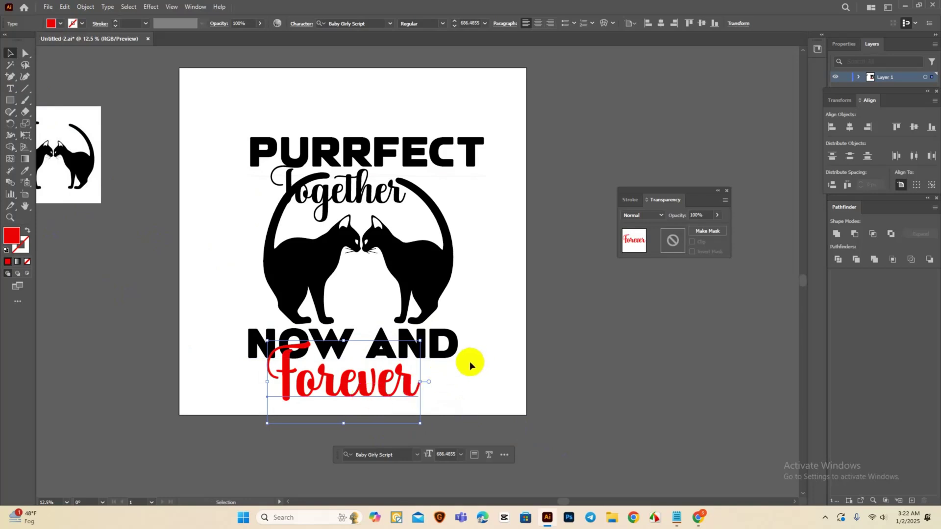
pyautogui.hotkey('ctrl', 'shift', 'a')
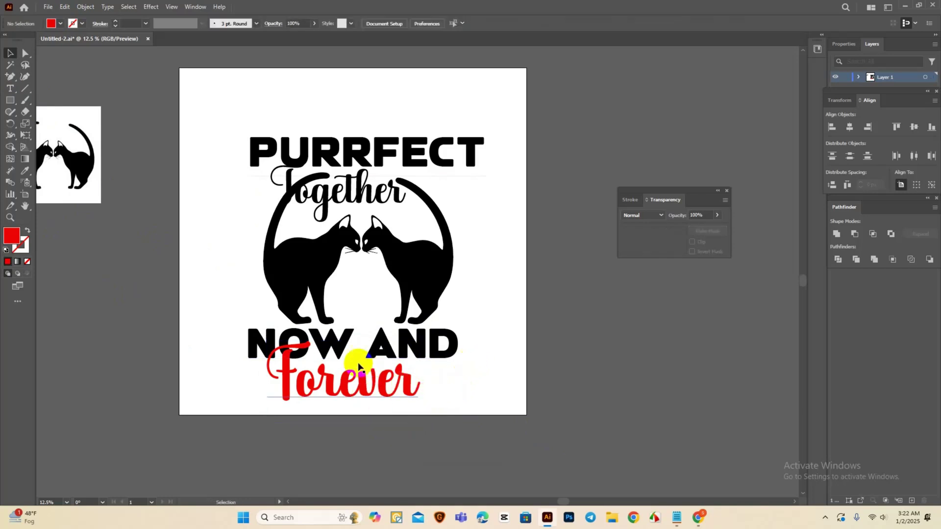
# - Give the red "Forever" text a black 18 pt stroke
pyautogui.click(364, 382)
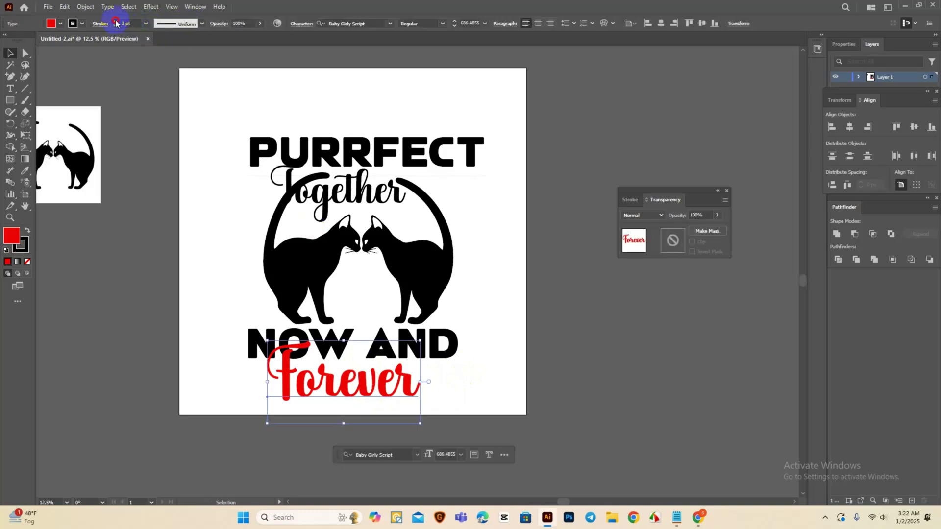
pyautogui.click(116, 22)
pyautogui.click(116, 22)
pyautogui.click(116, 22)
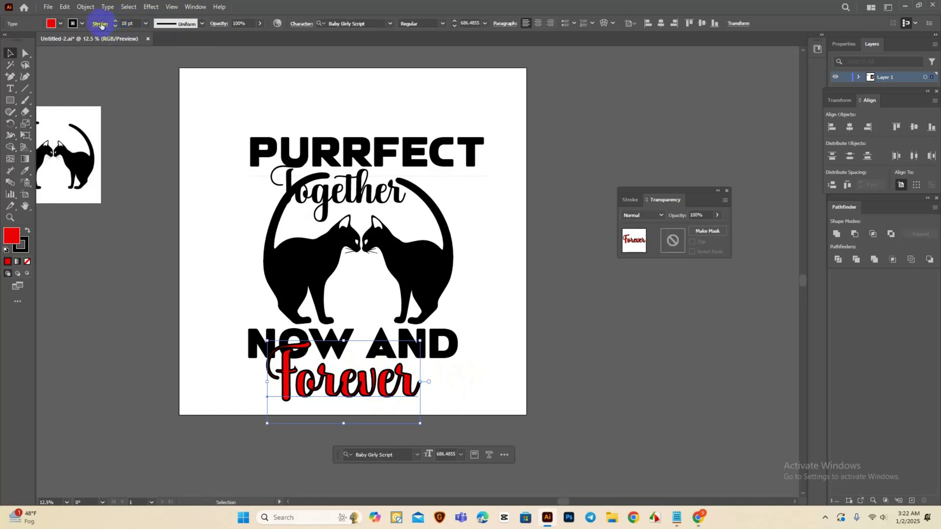
pyautogui.click(100, 24)
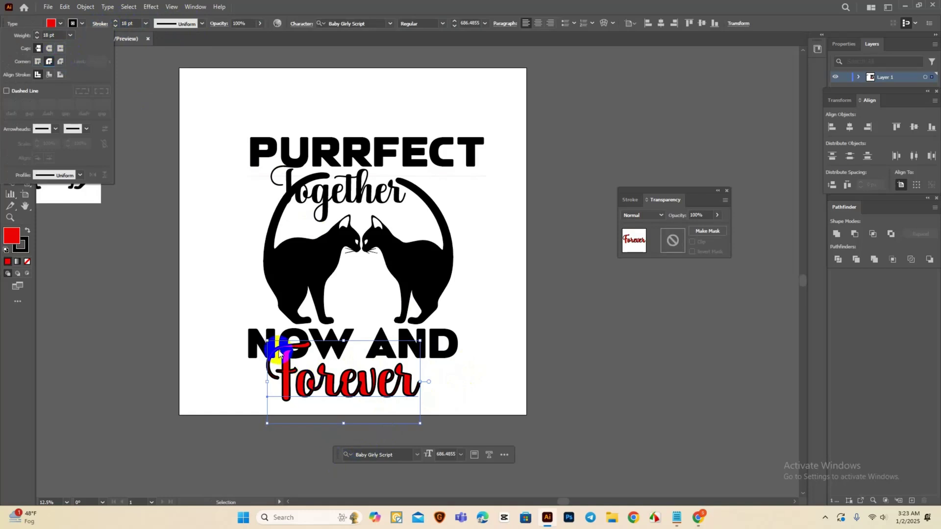
# - Make an opacity mask from "NOW AND" and the stroked "Forever" with Clip off, and place an unstroked red "Forever" copy in front
pyautogui.moveTo(231, 334); pyautogui.dragTo(434, 410)
pyautogui.click(706, 232)
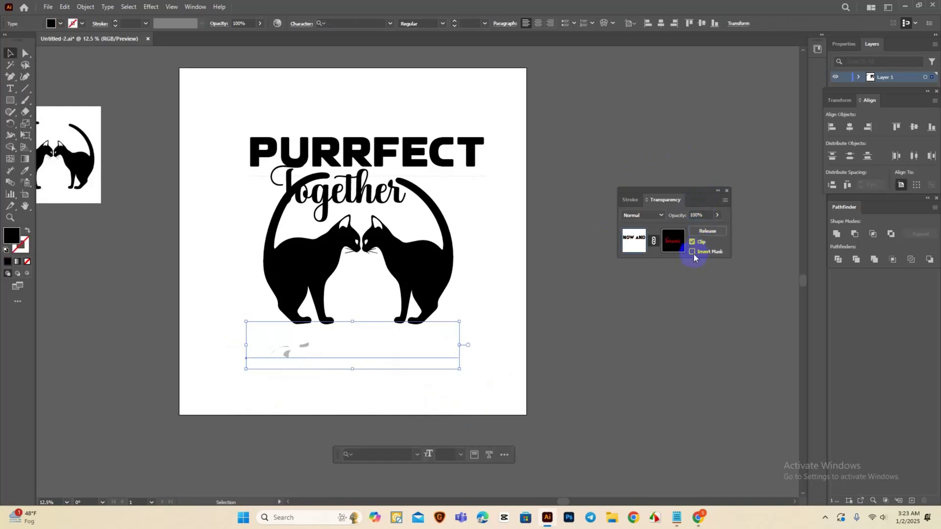
pyautogui.click(561, 298)
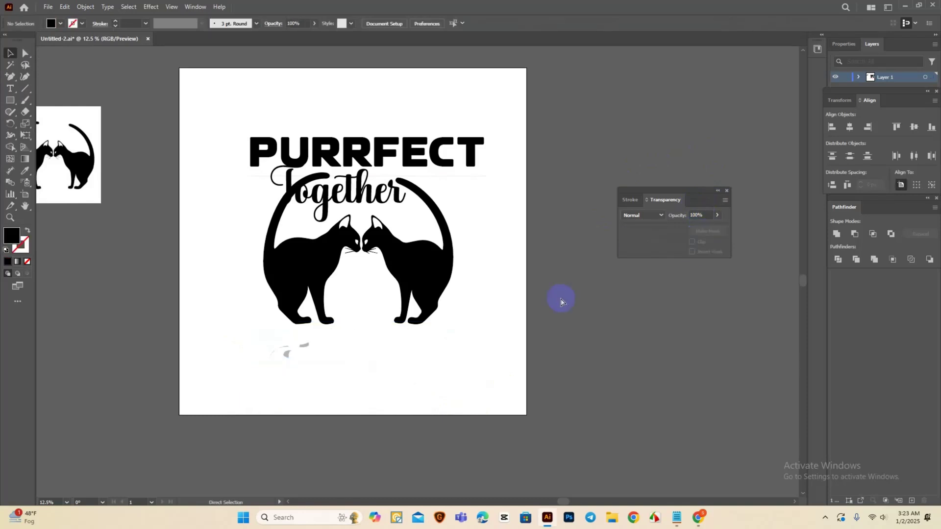
pyautogui.hotkey('ctrl', 'z')
pyautogui.click(692, 252)
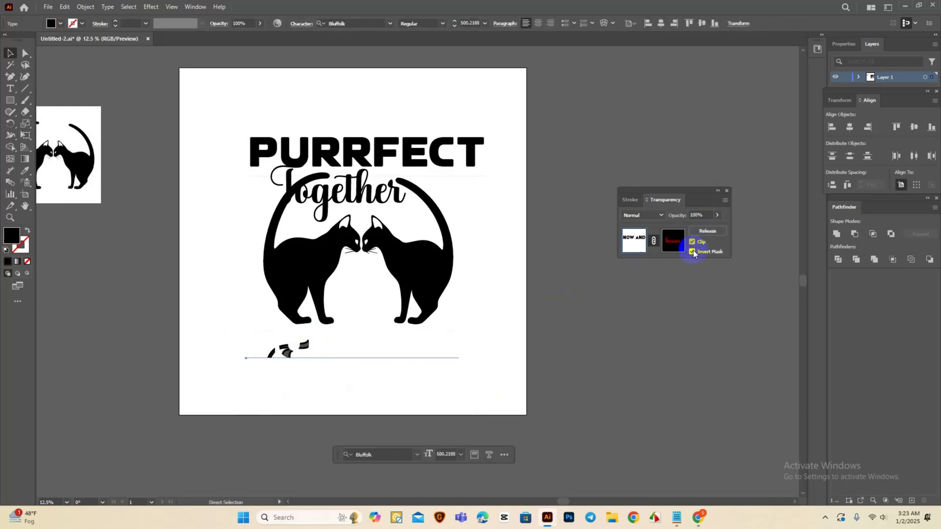
pyautogui.click(692, 242)
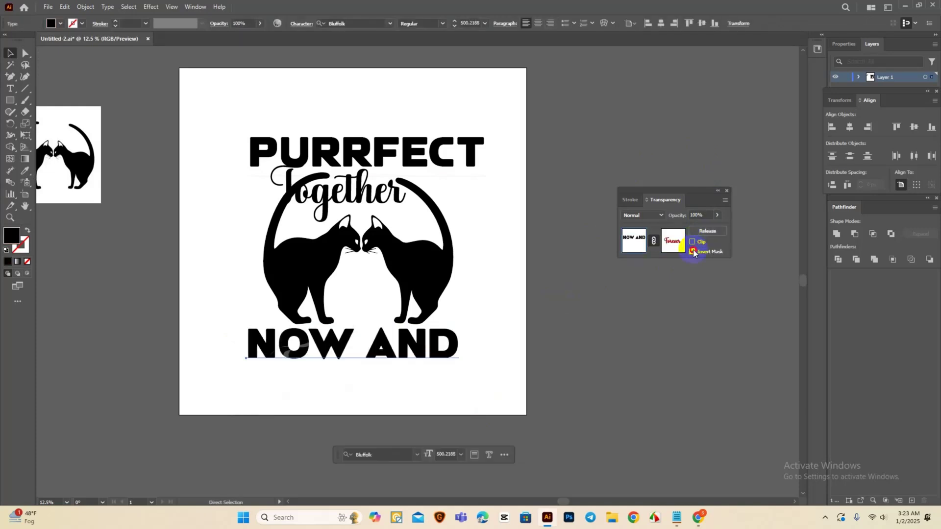
pyautogui.click(556, 353)
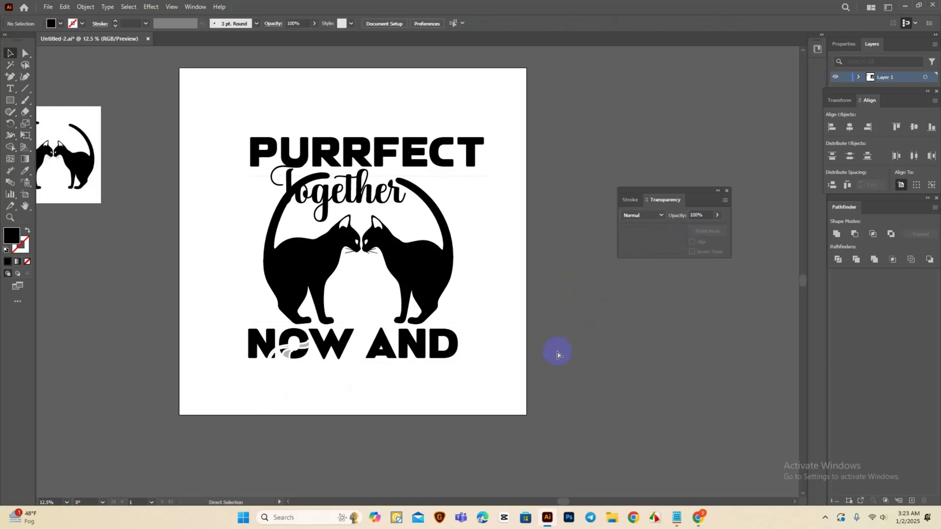
pyautogui.hotkey('ctrl', 'z')
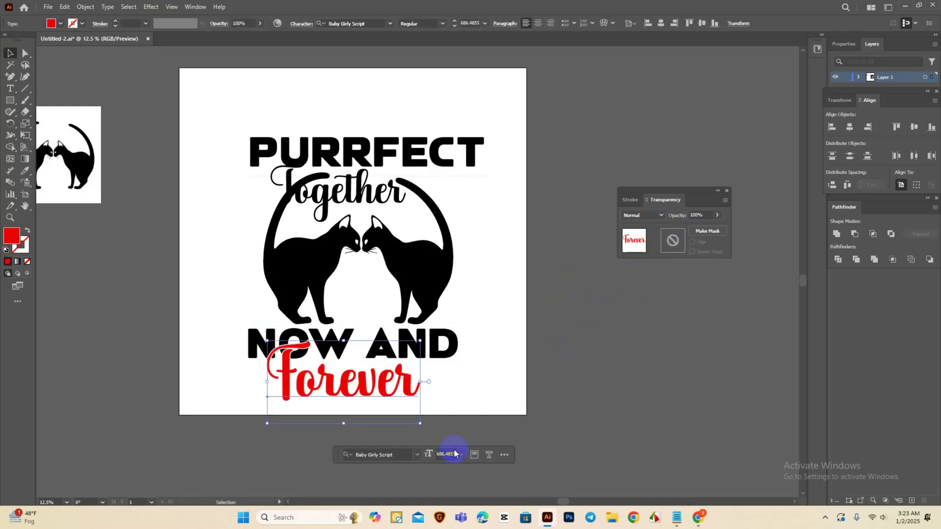
# - Expand the "NOW AND" and "Forever" texts, with their object and fill, into vector shapes
pyautogui.scroll(3, 265, 360)
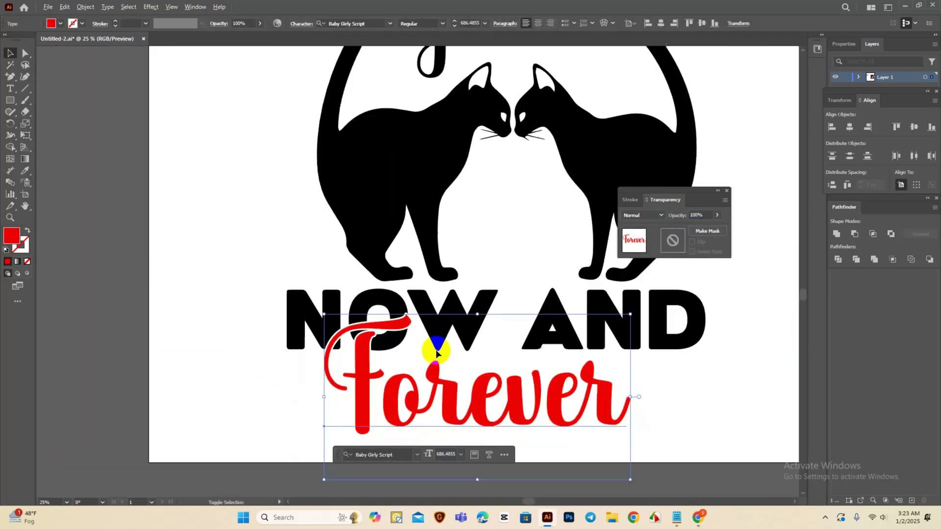
pyautogui.scroll(-1, 414, 330)
pyautogui.hscroll(3, 469, 387)
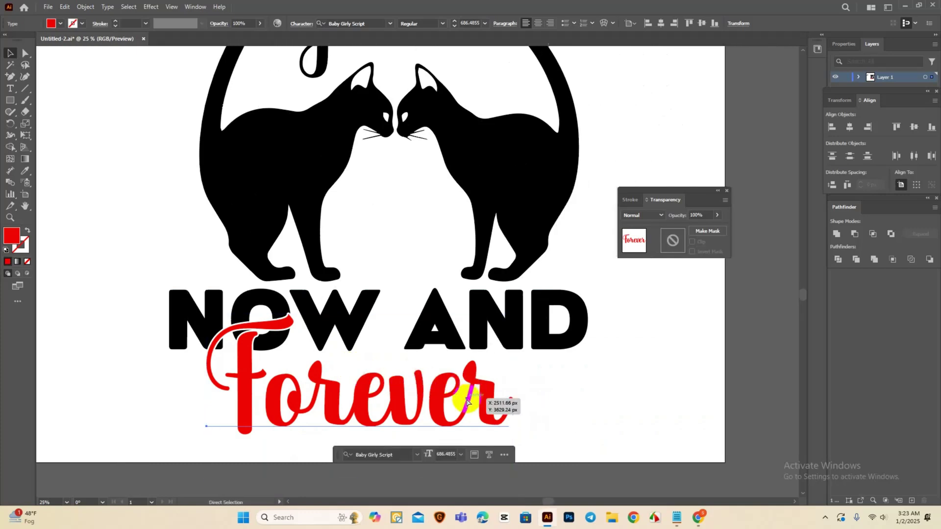
pyautogui.scroll(-1, 440, 390)
pyautogui.scroll(-1, 441, 390)
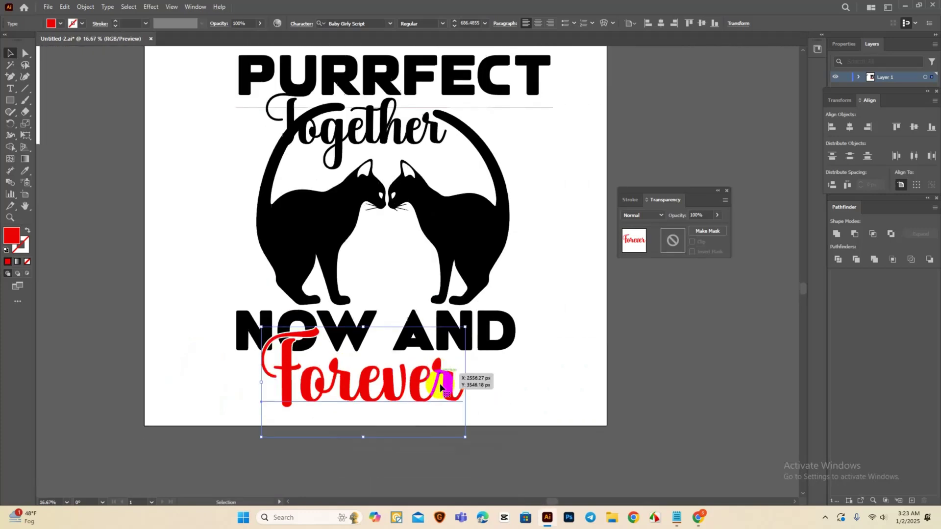
pyautogui.click(505, 395)
pyautogui.moveTo(506, 396); pyautogui.dragTo(272, 326)
pyautogui.click(82, 7)
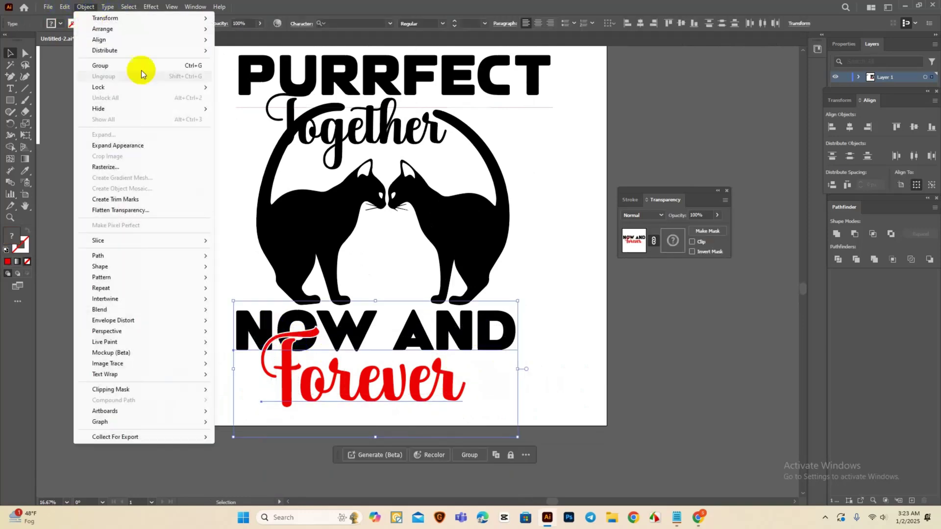
pyautogui.click(101, 142)
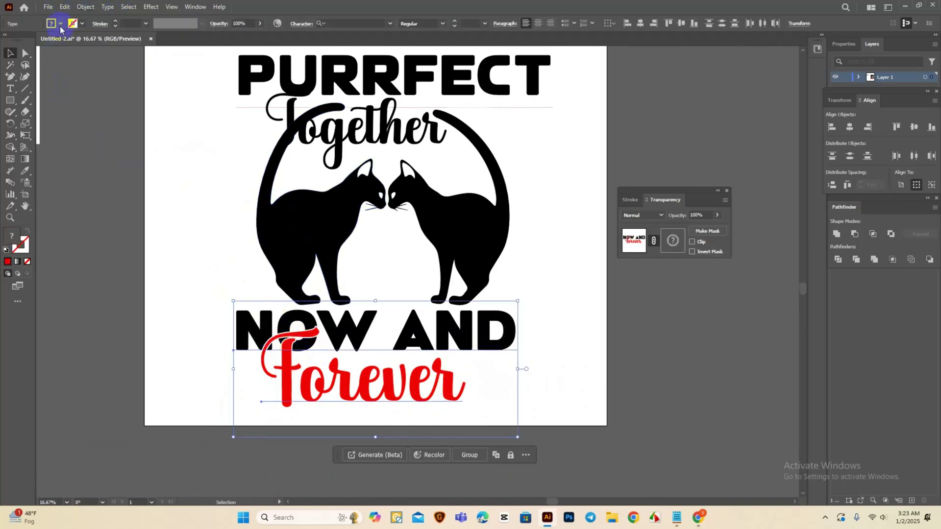
pyautogui.click(85, 7)
pyautogui.click(104, 135)
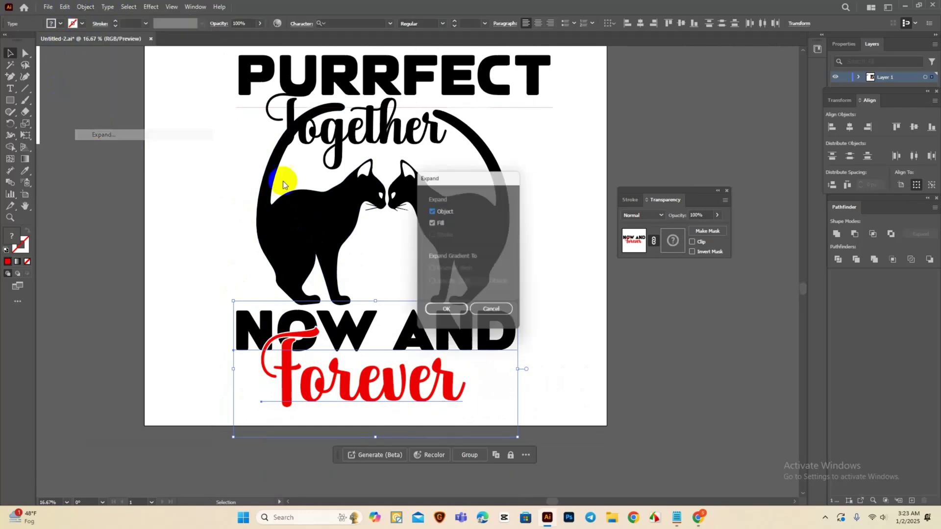
pyautogui.click(447, 314)
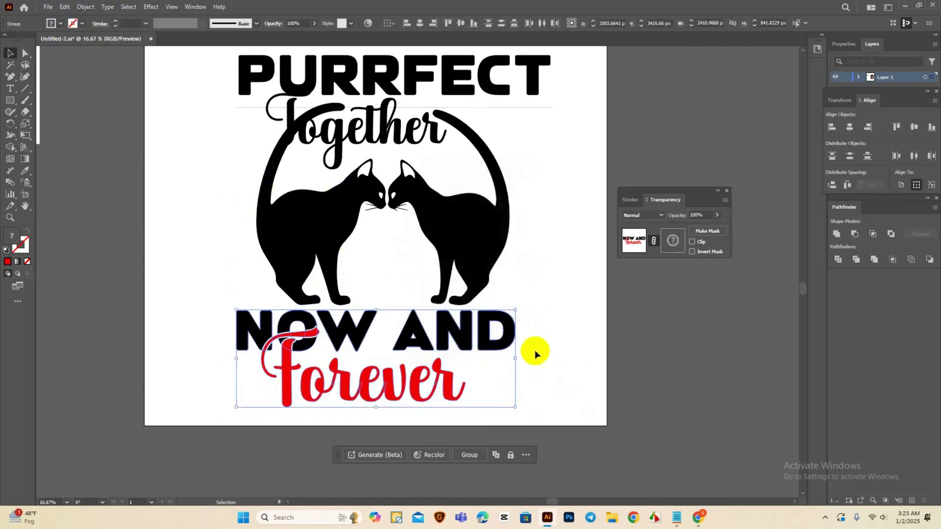
# - Group the expanded "NOW AND" and "Forever" shapes and center the group horizontally on the artboard
pyautogui.click(487, 308)
pyautogui.click(514, 314)
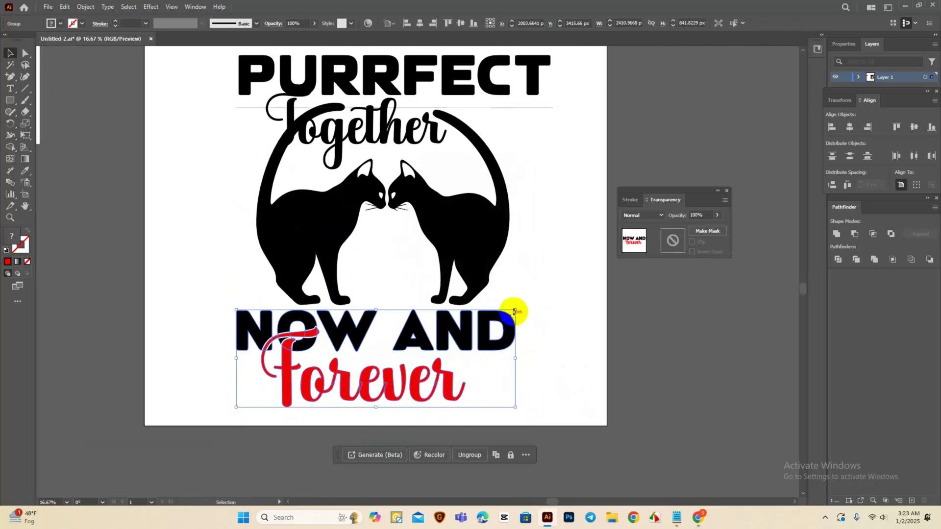
pyautogui.click(848, 129)
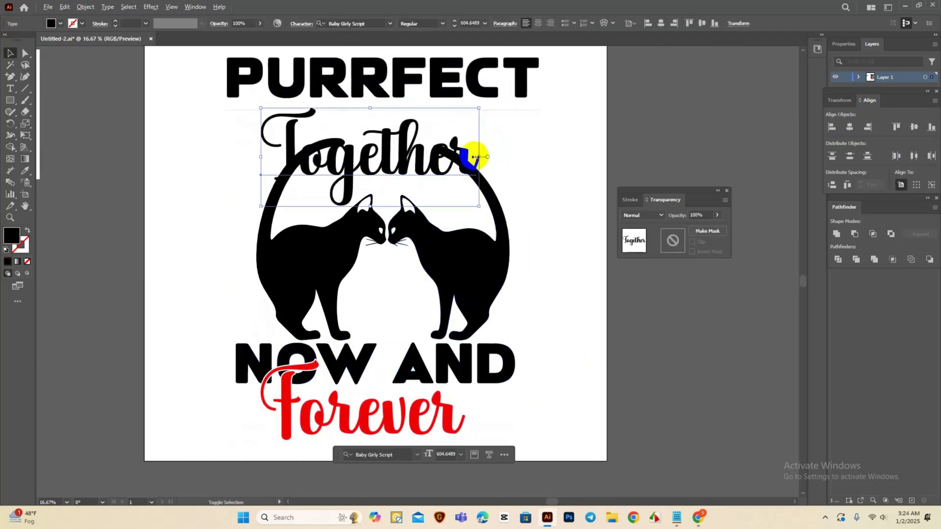
# - Enlarge "Together" from its center to about 660 pt and center it horizontally on the artboard
pyautogui.moveTo(479, 157); pyautogui.dragTo(500, 156)
pyautogui.moveTo(442, 169); pyautogui.dragTo(443, 181)
pyautogui.click(850, 127)
# - Erase the upper ends of both cats' tails and give the cats a red fill with a black 18 pt stroke
pyautogui.click(477, 193)
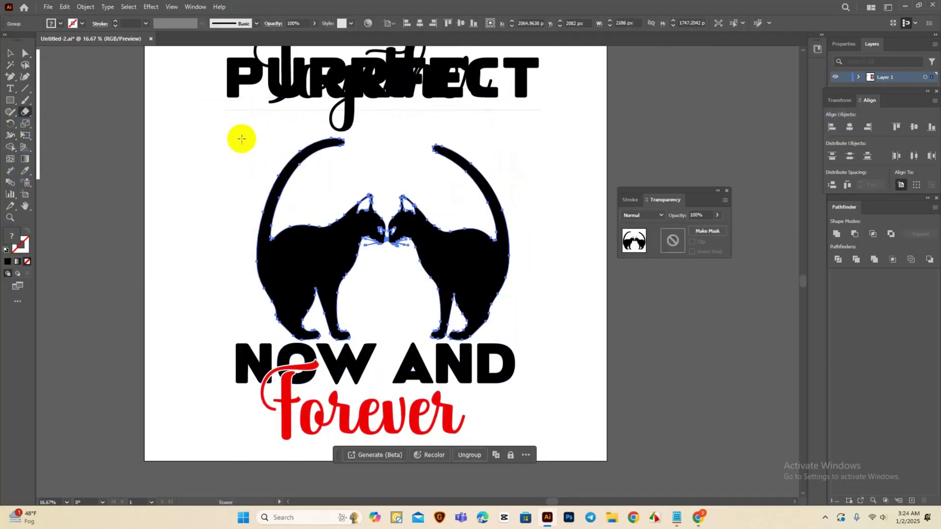
pyautogui.moveTo(242, 138); pyautogui.dragTo(532, 185)
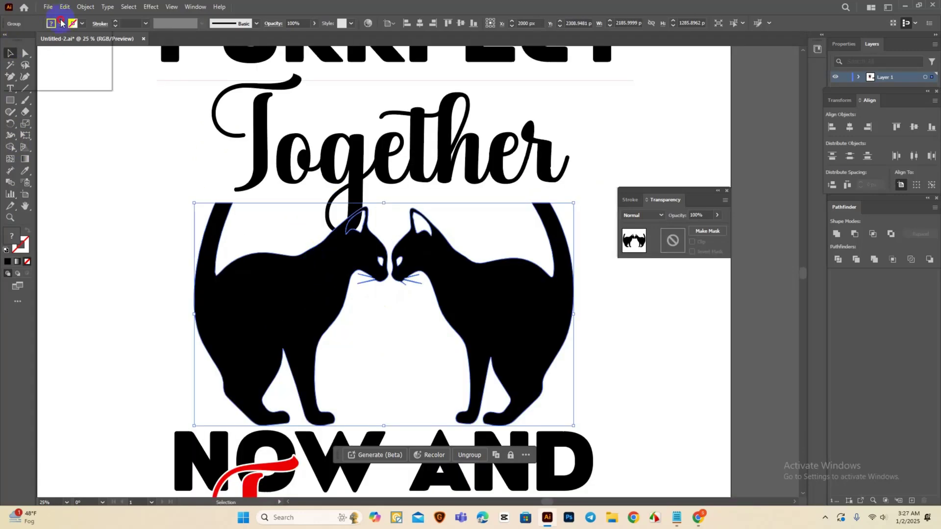
pyautogui.click(43, 44)
pyautogui.click(115, 21)
pyautogui.click(115, 21)
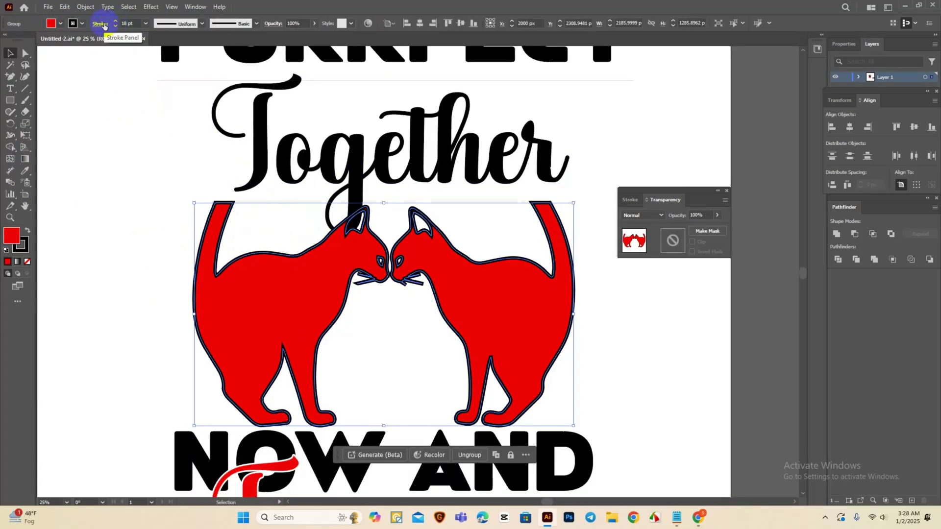
pyautogui.click(104, 25)
# - Make an opacity mask from "Together" and the stroked cats with Clip off, and place an unstroked red copy of the cats in front
pyautogui.keyDown('shift'); pyautogui.click(273, 142); pyautogui.keyUp('shift')
pyautogui.click(708, 231)
pyautogui.click(691, 251)
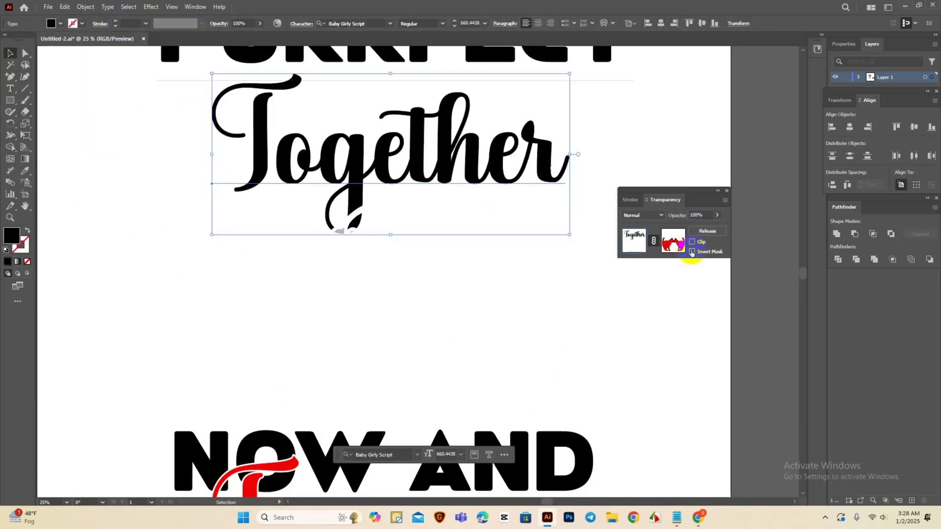
pyautogui.click(508, 269)
pyautogui.hotkey('ctrl', 'f')
# - Try to clear the "Together" fragment from the left cat's ear with Shape Builder, and group the red cats
pyautogui.click(273, 179)
pyautogui.scroll(1, 273, 181)
pyautogui.keyDown('shift'); pyautogui.click(374, 248); pyautogui.keyUp('shift')
pyautogui.click(10, 147)
pyautogui.scroll(3, 382, 230)
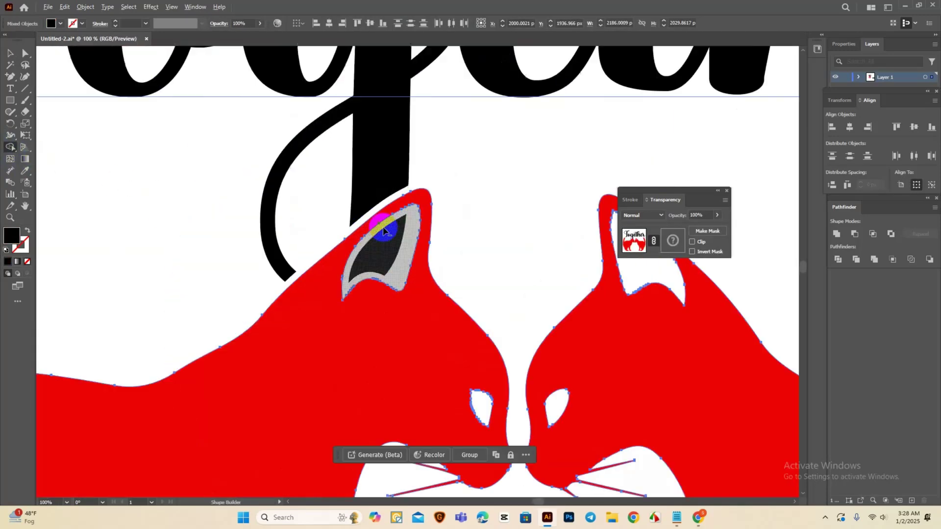
pyautogui.scroll(-7, 393, 225)
pyautogui.scroll(1, 393, 226)
pyautogui.press('v')
pyautogui.click(86, 7)
pyautogui.click(105, 63)
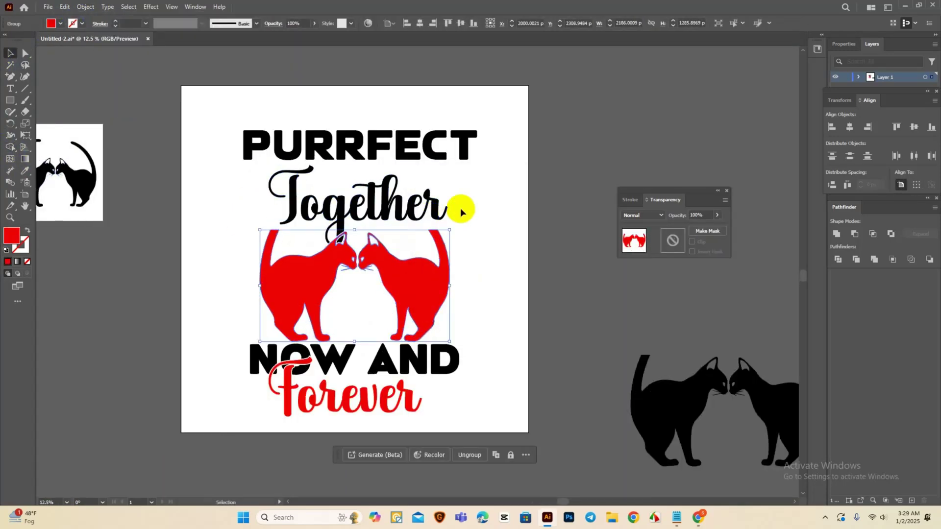
# - Center "PURRFECT" horizontally on the artboard and narrow it from both sides to about 444 pt, matching the width of "NOW AND"
pyautogui.scroll(2, 326, 148)
pyautogui.click(326, 149)
pyautogui.click(849, 128)
pyautogui.keyDown('shift'); pyautogui.click(529, 136); pyautogui.keyUp('shift')
pyautogui.scroll(-1, 582, 166)
pyautogui.click(577, 165)
pyautogui.moveTo(609, 149); pyautogui.dragTo(591, 150)
pyautogui.moveTo(292, 149); pyautogui.dragTo(309, 151)
# - Nudge "PURRFECT" vertically so it sits close above "Together"
pyautogui.hotkey('shift', 'Down')
pyautogui.hotkey('shift', 'Down')
pyautogui.hotkey('shift', 'Down')
pyautogui.hotkey('shift', 'Down')
pyautogui.hotkey('shift', 'Down')
pyautogui.hotkey('shift', 'Down')
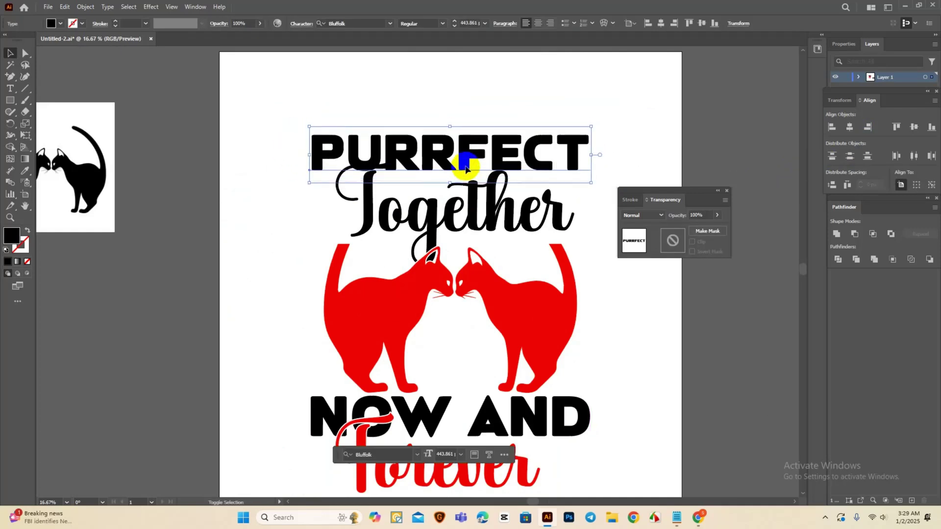
pyautogui.hotkey('shift', 'Up')
pyautogui.hotkey('shift', 'Up')
pyautogui.hotkey('shift', 'Up')
pyautogui.hotkey('shift', 'Up')
# - Fill the cat couple with black
pyautogui.scroll(-1, 409, 154)
pyautogui.click(475, 173)
pyautogui.click(495, 279)
pyautogui.click(60, 23)
pyautogui.click(27, 40)
# - Fill "Together" with red and lower "PURRFECT" slightly so it overlaps the top of "Together"
pyautogui.click(415, 186)
pyautogui.click(34, 40)
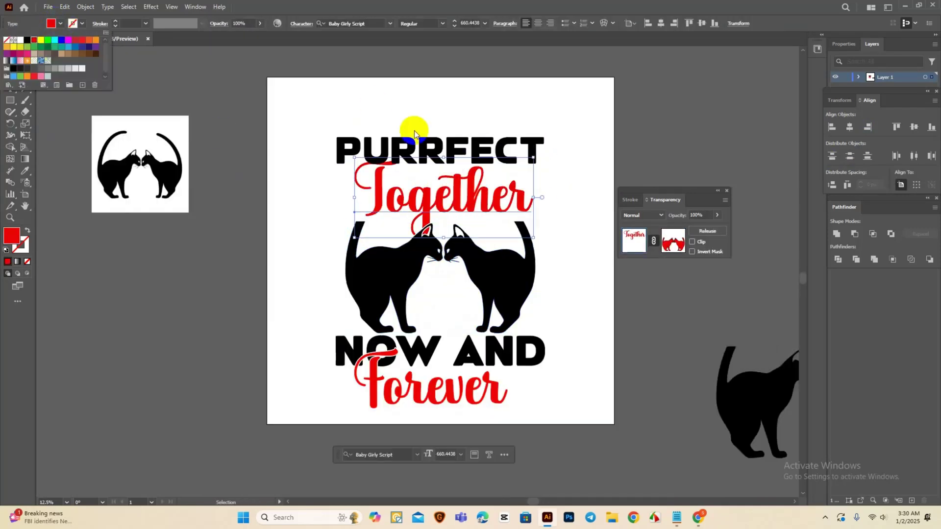
pyautogui.moveTo(415, 132); pyautogui.dragTo(420, 143)
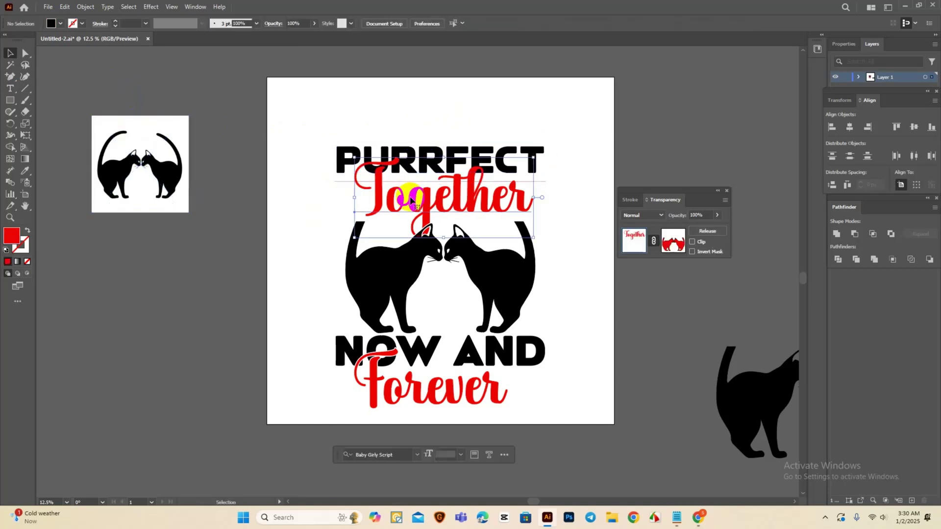
# - Try to cut "Together" out of "PURRFECT" with an opacity mask, using a black 11 pt stroke on "Together"
pyautogui.click(115, 21)
pyautogui.click(100, 23)
pyautogui.click(50, 61)
pyautogui.moveTo(304, 130); pyautogui.dragTo(425, 181)
pyautogui.click(707, 230)
pyautogui.click(425, 203)
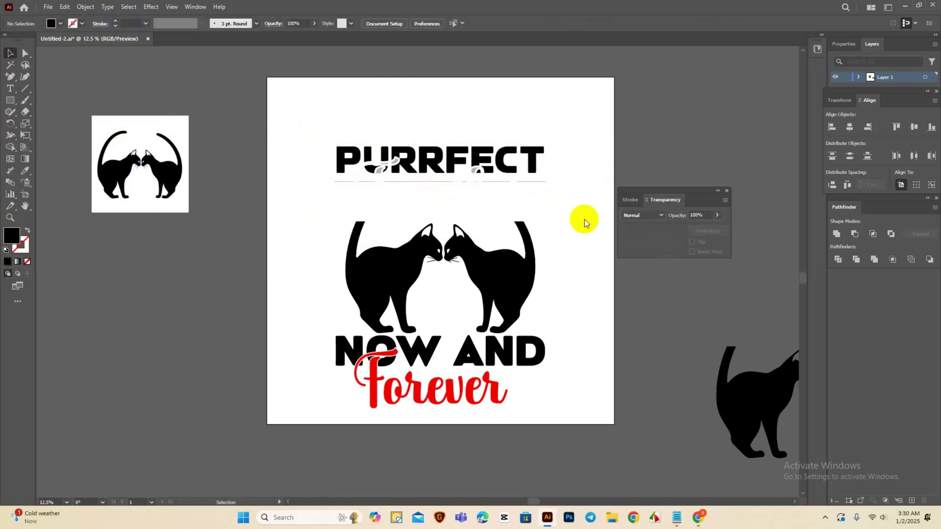
pyautogui.click(533, 167)
pyautogui.click(707, 231)
pyautogui.click(692, 252)
pyautogui.click(692, 252)
# - Undo the opacity mask on "PURRFECT" and the black stroke on "Together"
pyautogui.hotkey('ctrl', 'z')
pyautogui.hotkey('ctrl', 'z')
pyautogui.click(522, 195)
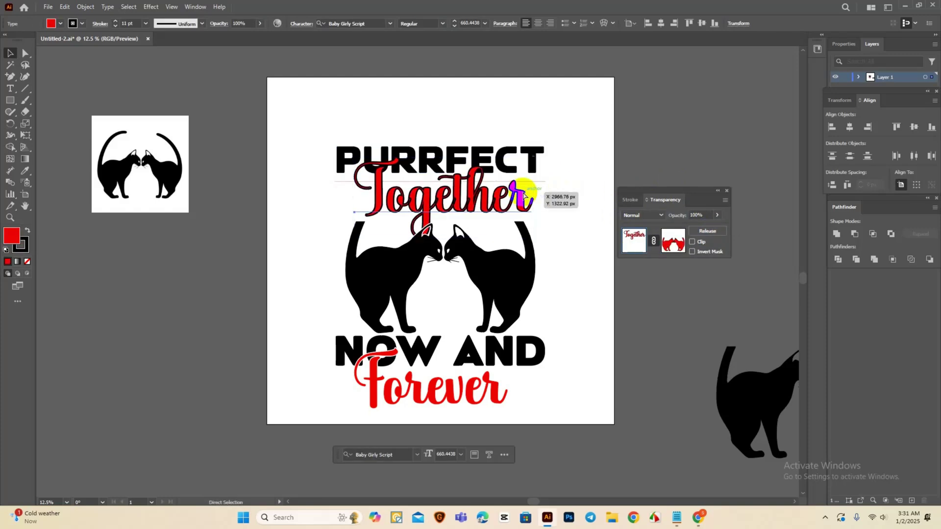
pyautogui.hotkey('ctrl', 'z')
pyautogui.hotkey('ctrl', 'z')
pyautogui.hotkey('ctrl', 'z')
# - Convert the red "Together" text into outlined shapes
pyautogui.rightClick(404, 164)
pyautogui.click(435, 255)
pyautogui.click(85, 7)
pyautogui.click(85, 7)
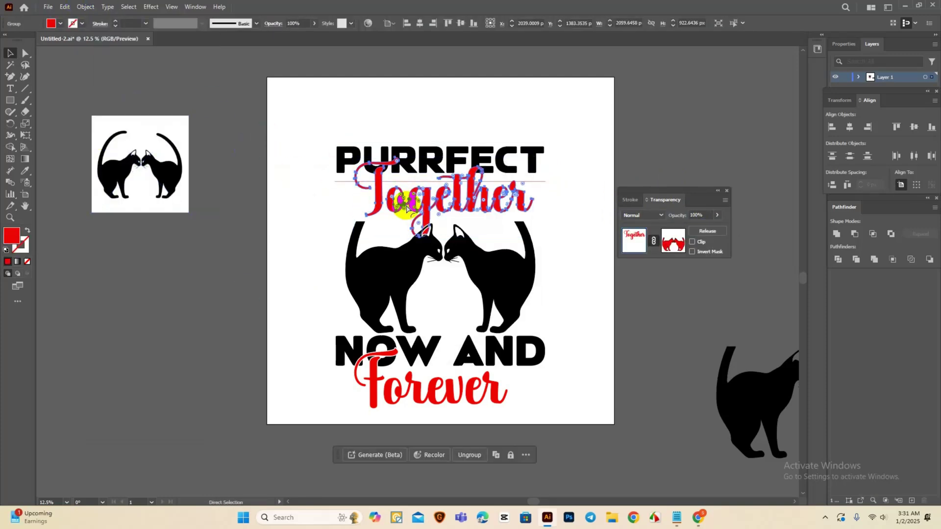
# - Add a black stroke to the outlined "Together"
pyautogui.click(116, 21)
pyautogui.click(100, 24)
pyautogui.click(51, 61)
# - Make an opacity mask from "PURRFECT" and the stroked "Together", and place an unstroked red copy of "Together" in front
pyautogui.moveTo(320, 160); pyautogui.dragTo(422, 186)
pyautogui.click(698, 230)
pyautogui.click(579, 267)
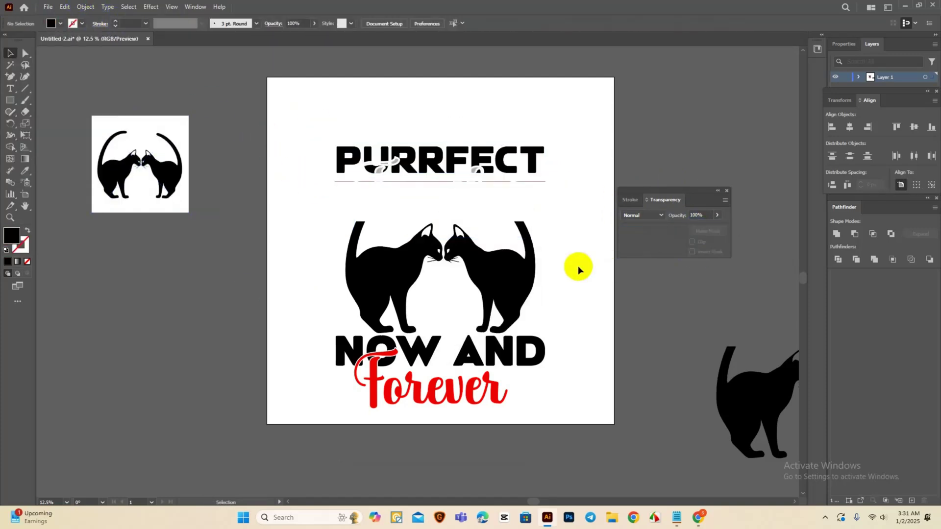
pyautogui.hotkey('ctrl', 'f')
# - Expand the complete quote and cat artwork into vector shapes
pyautogui.scroll(-2, 345, 179)
pyautogui.click(391, 301)
pyautogui.scroll(2, 395, 183)
pyautogui.moveTo(250, 85); pyautogui.dragTo(548, 401)
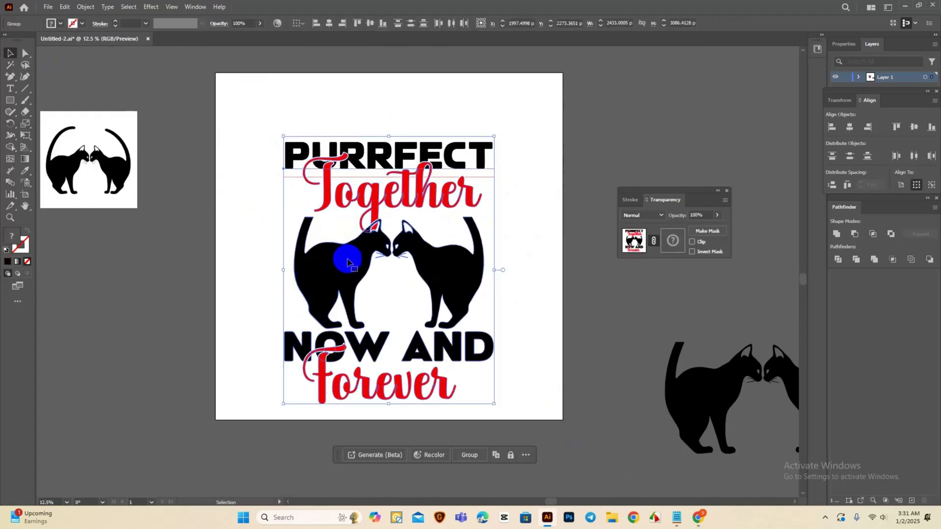
pyautogui.click(88, 8)
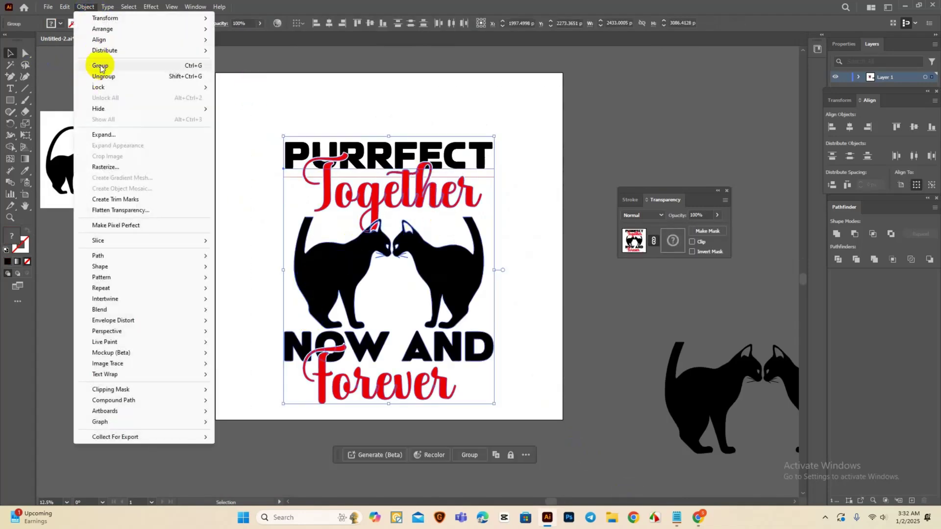
pyautogui.click(447, 312)
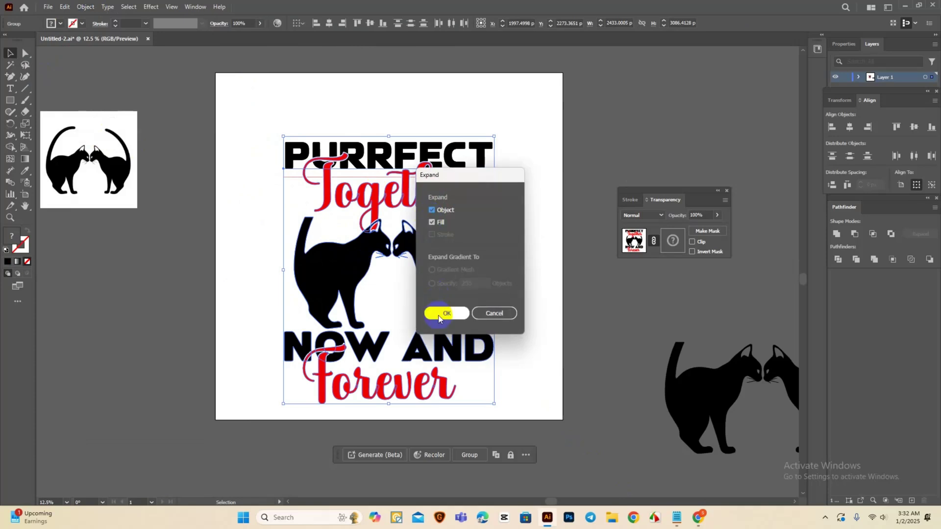
pyautogui.click(85, 6)
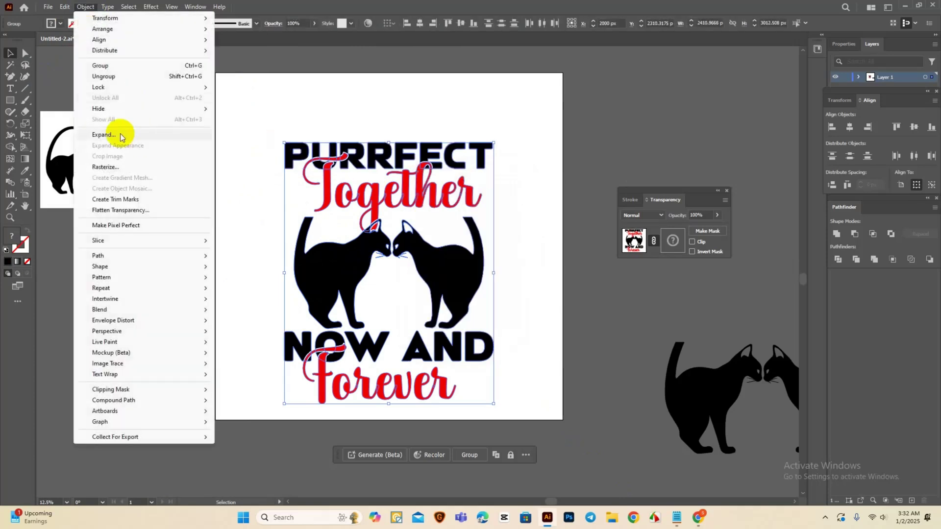
pyautogui.click(106, 135)
pyautogui.click(520, 244)
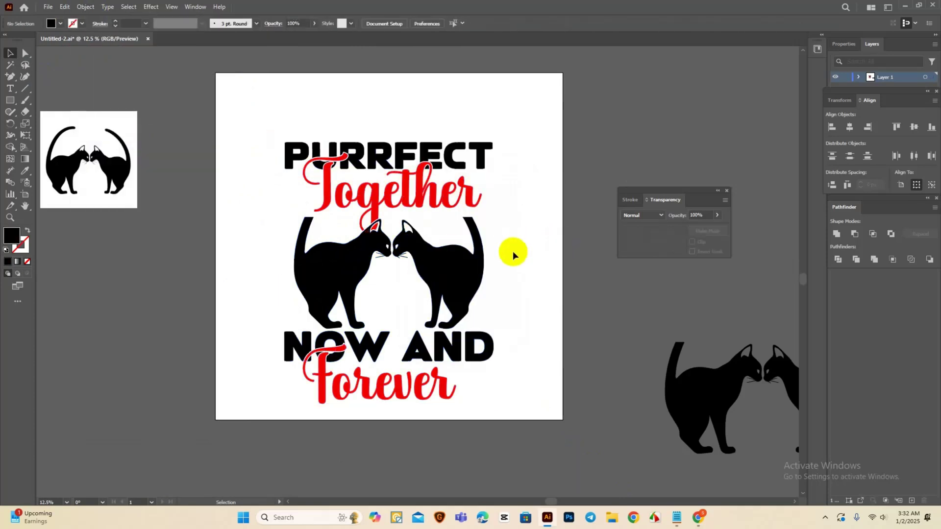
# - Remove the red piece of "Together" inside the left cat's ear with Shape Builder
pyautogui.scroll(-1, 512, 251)
pyautogui.scroll(1, 468, 278)
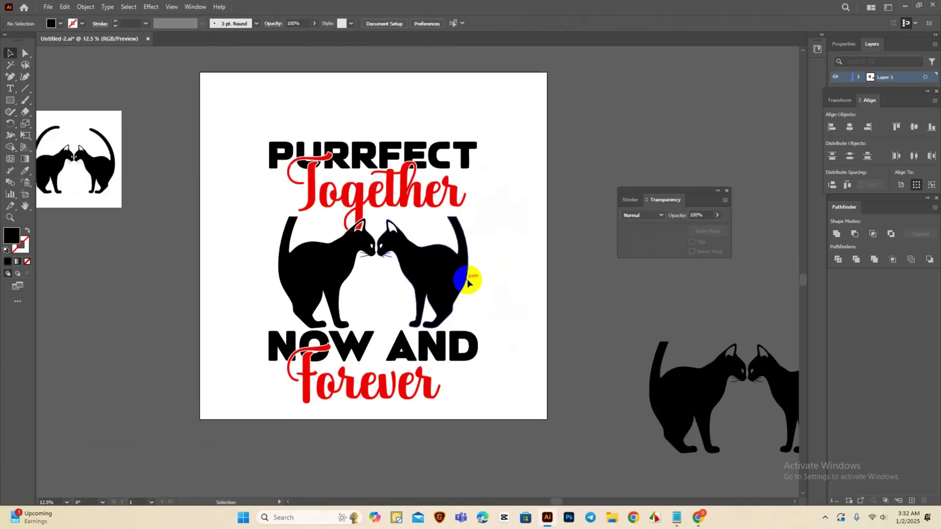
pyautogui.scroll(1, 409, 275)
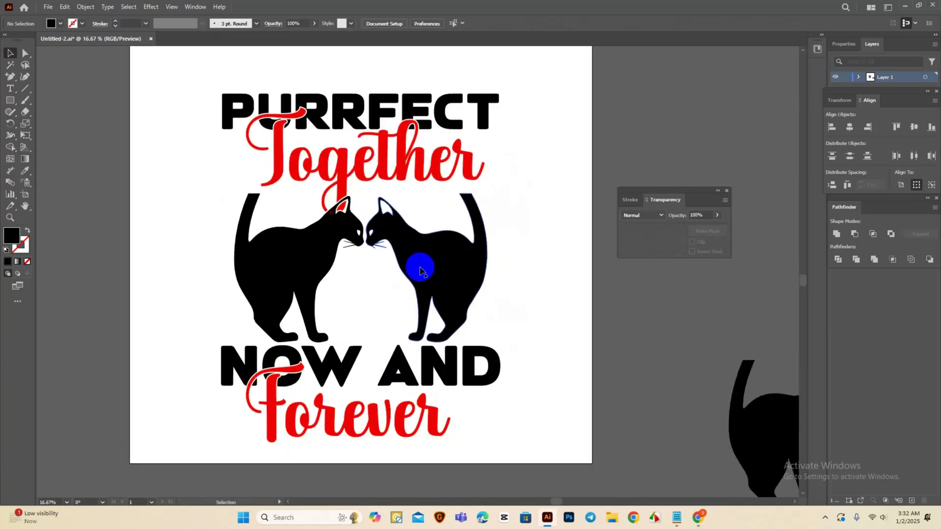
pyautogui.scroll(3, 344, 210)
pyautogui.click(343, 208)
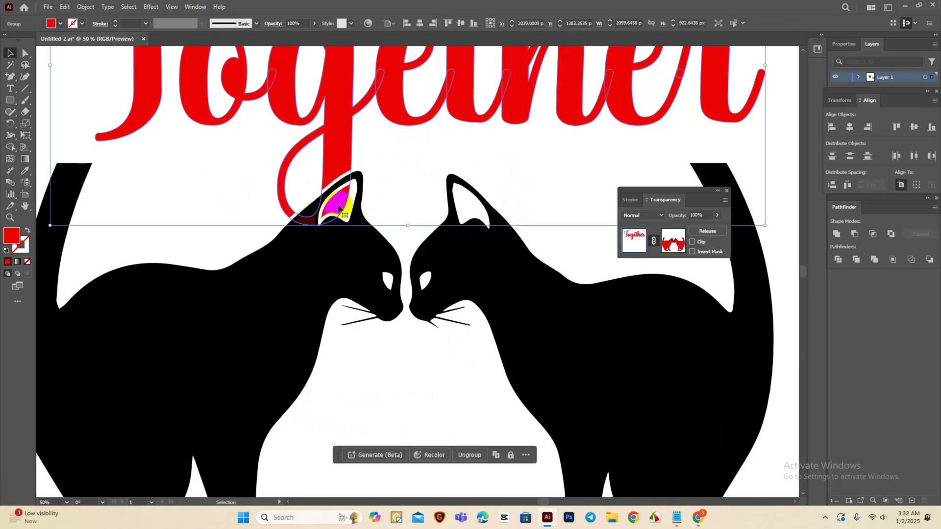
pyautogui.scroll(-2, 371, 221)
pyautogui.keyDown('shift'); pyautogui.click(500, 287); pyautogui.keyUp('shift')
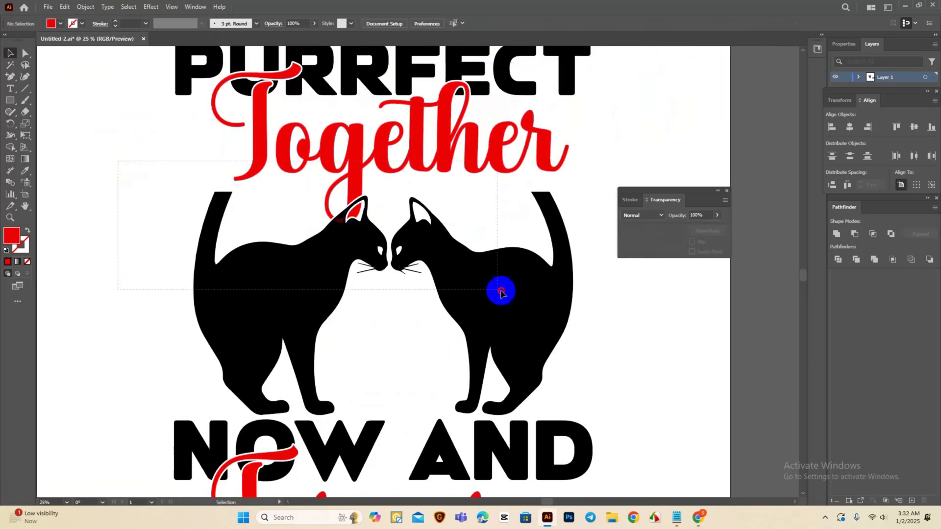
pyautogui.scroll(2, 335, 190)
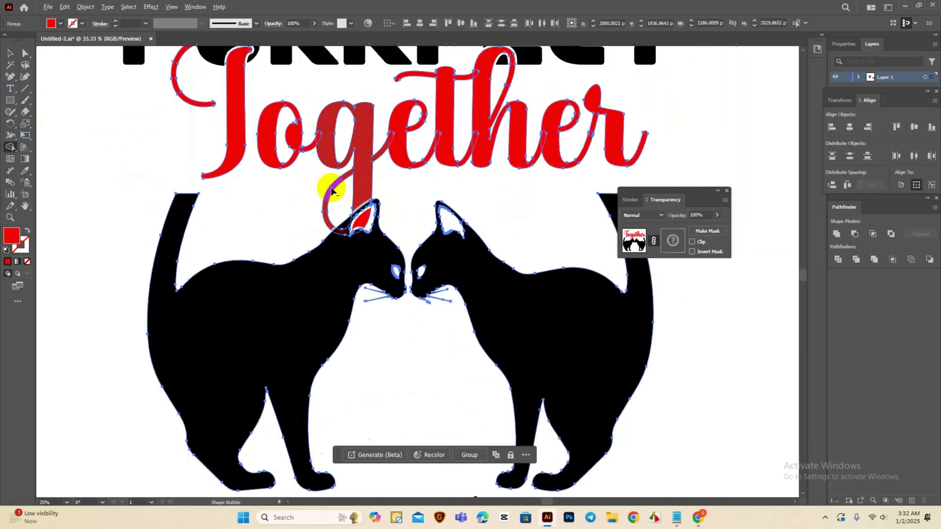
pyautogui.keyDown('alt'); pyautogui.click(389, 239); pyautogui.keyUp('alt')
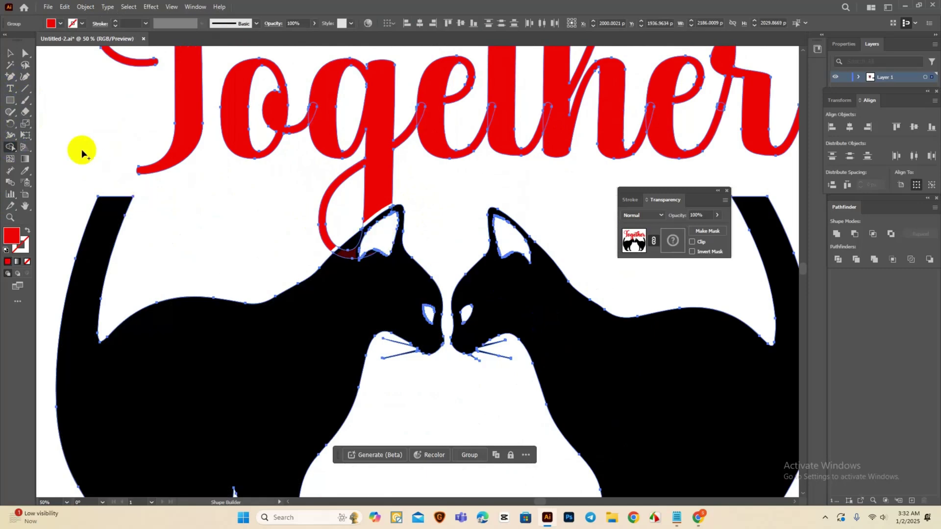
pyautogui.click(9, 54)
pyautogui.click(237, 250)
# - Examine the trimmed ear and the area where the "g" of "Together" meets the left cat
pyautogui.scroll(-3, 294, 253)
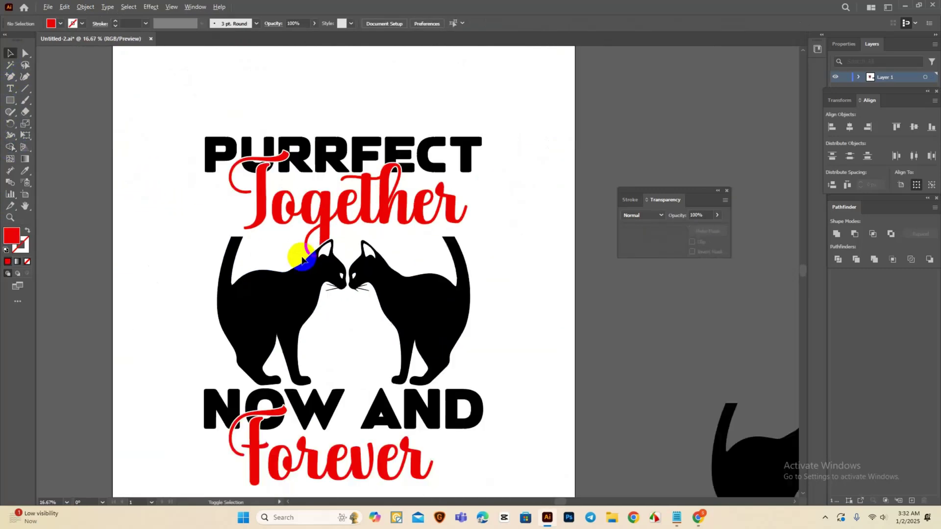
pyautogui.scroll(1, 312, 255)
pyautogui.scroll(3, 312, 255)
pyautogui.click(336, 367)
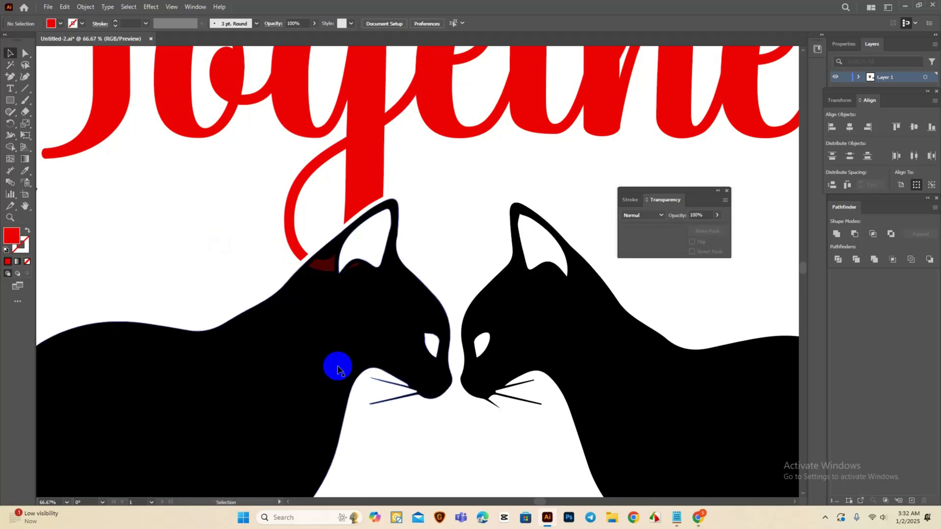
# - Clear the leftover red piece of "Together" from the left cat's head with Shape Builder
pyautogui.scroll(-3, 160, 228)
pyautogui.moveTo(73, 195); pyautogui.dragTo(461, 343)
pyautogui.click(9, 147)
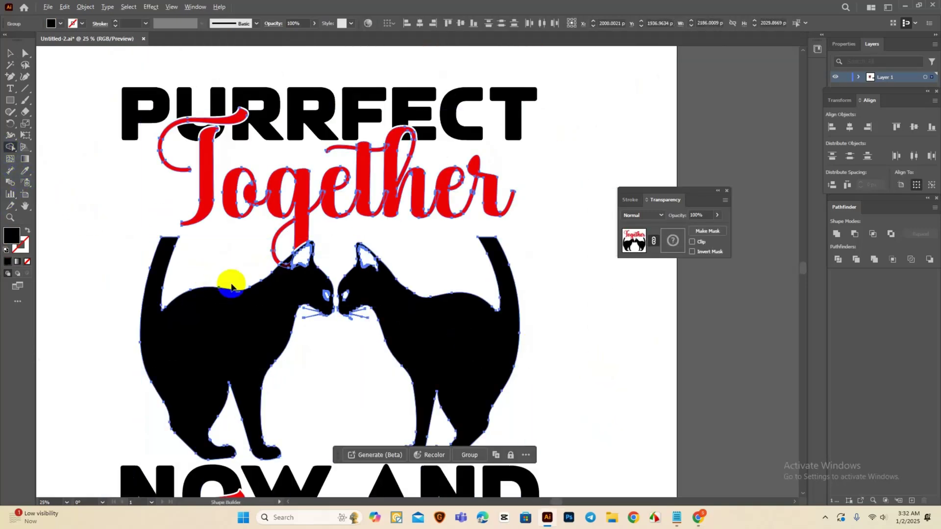
pyautogui.scroll(4, 231, 279)
pyautogui.moveTo(336, 279)
pyautogui.mouseDown()
pyautogui.moveTo(425, 277)
pyautogui.moveTo(396, 229)
pyautogui.moveTo(427, 253)
pyautogui.moveTo(435, 233)
pyautogui.mouseUp()
pyautogui.scroll(-5, 410, 292)
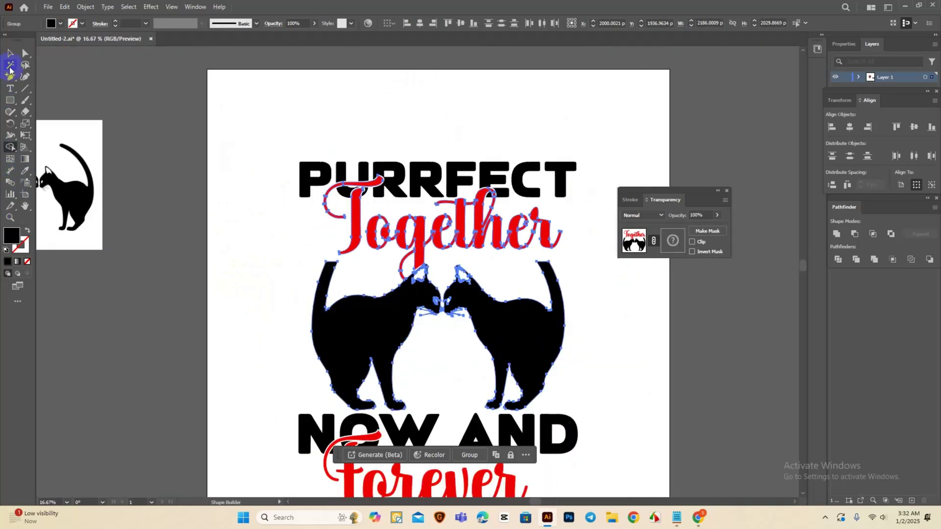
pyautogui.click(11, 54)
pyautogui.click(238, 147)
# - Examine the cleaned quote lettering and both cat silhouettes across the artwork
pyautogui.scroll(-2, 237, 147)
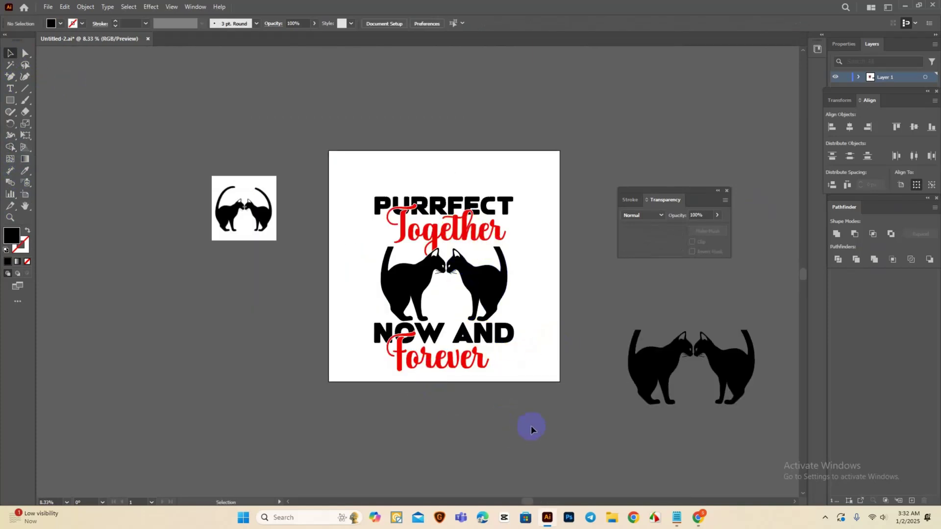
pyautogui.scroll(3, 460, 221)
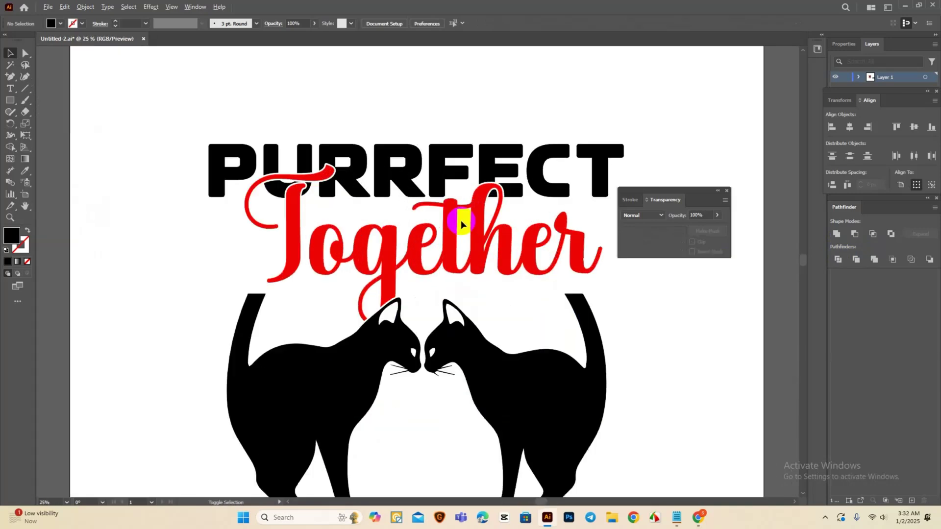
pyautogui.scroll(-3, 461, 219)
pyautogui.scroll(3, 478, 296)
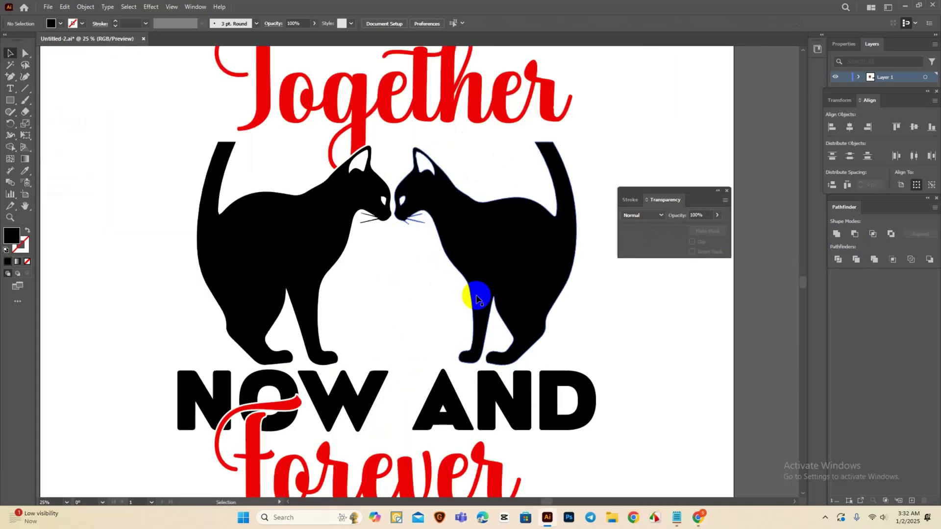
pyautogui.scroll(3, 579, 83)
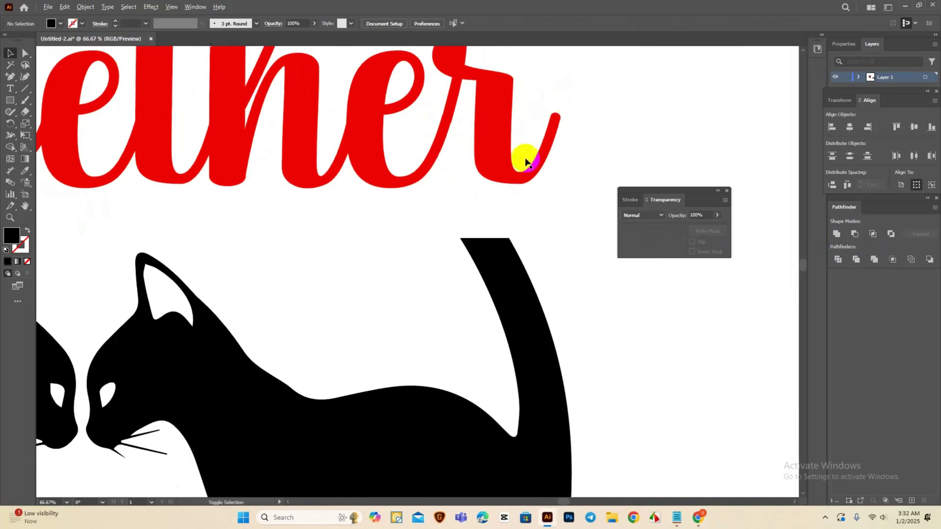
pyautogui.scroll(-4, 515, 210)
pyautogui.scroll(-1, 416, 334)
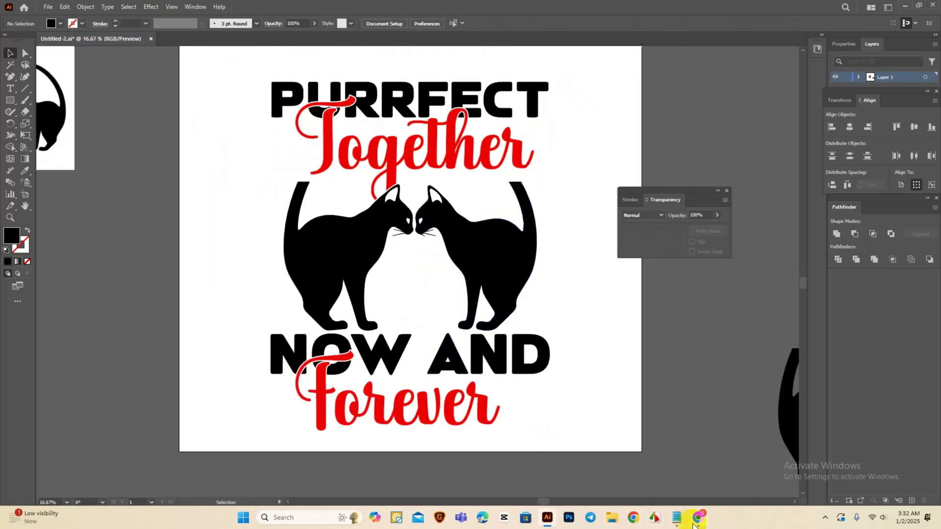
# - Switch to the Leonardo.Ai image creation page in the browser and close the enlarged cat image
pyautogui.click(697, 518)
pyautogui.click(161, 9)
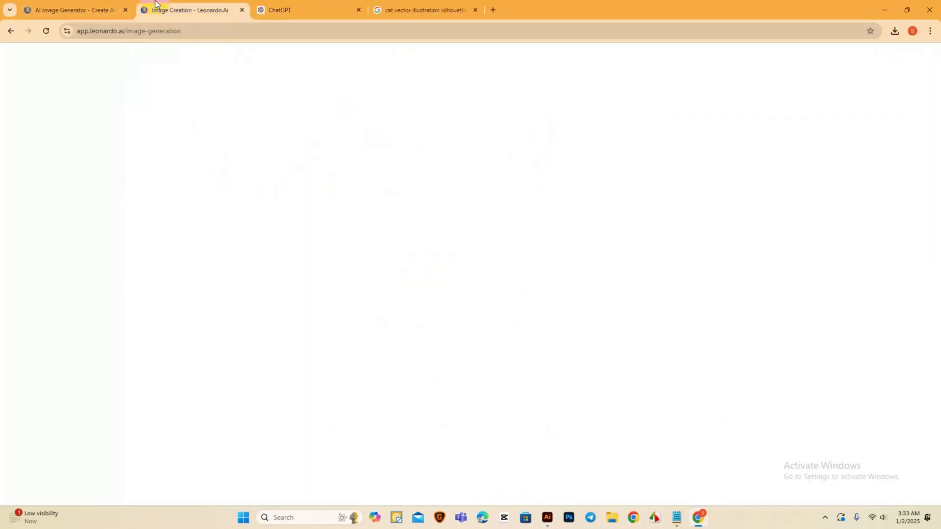
pyautogui.click(651, 73)
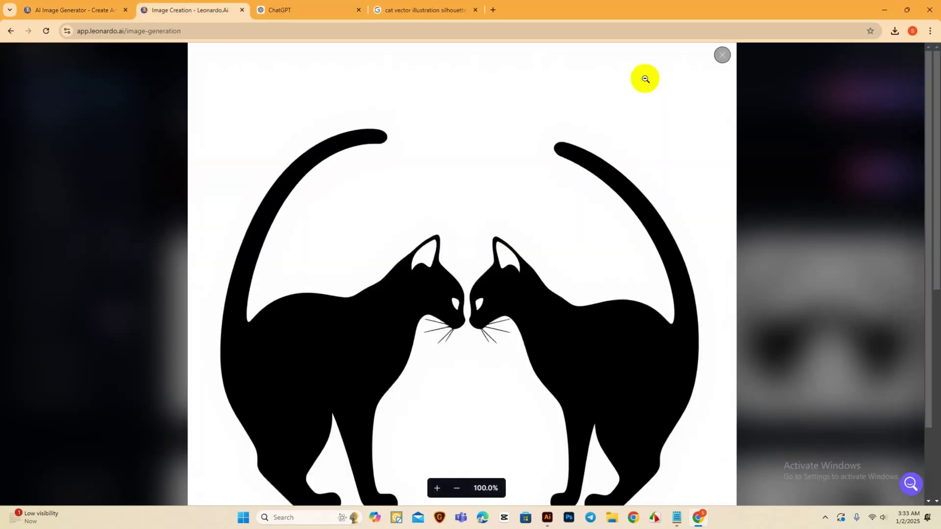
pyautogui.click(720, 54)
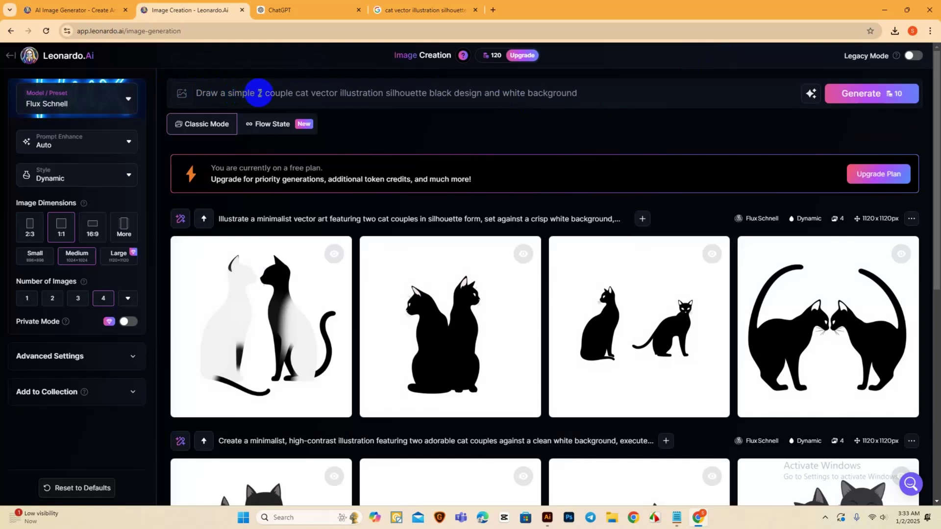
# - Replace "2 couple cat" with "Love icon" in the image prompt and generate the images
pyautogui.moveTo(258, 91); pyautogui.dragTo(314, 92)
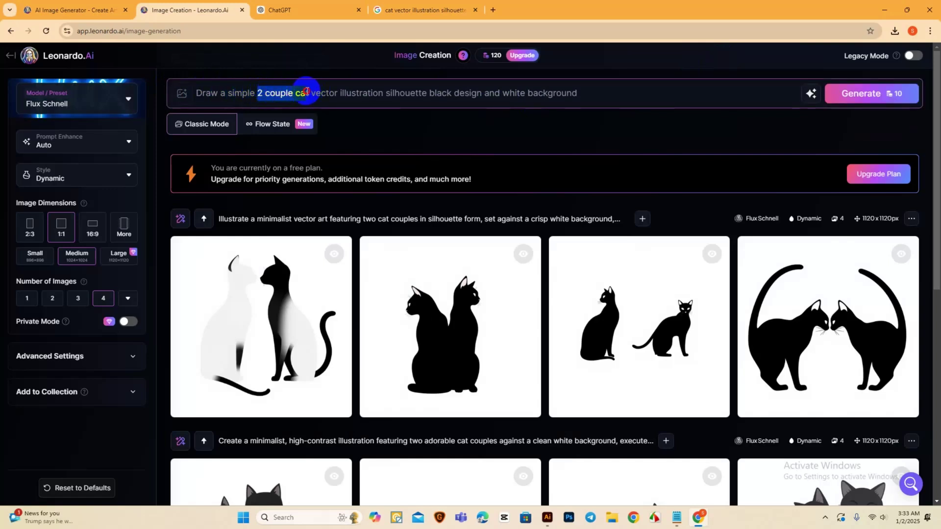
pyautogui.write('Lo')
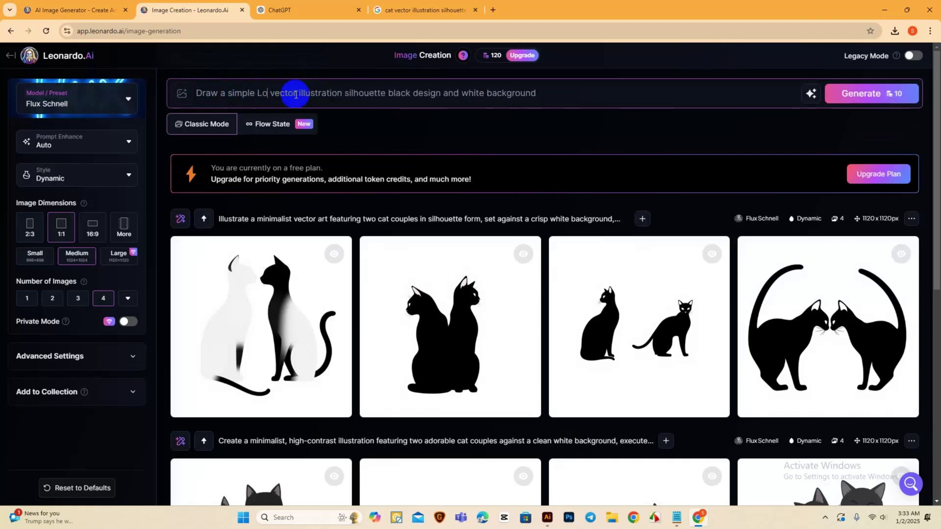
pyautogui.write('ve ')
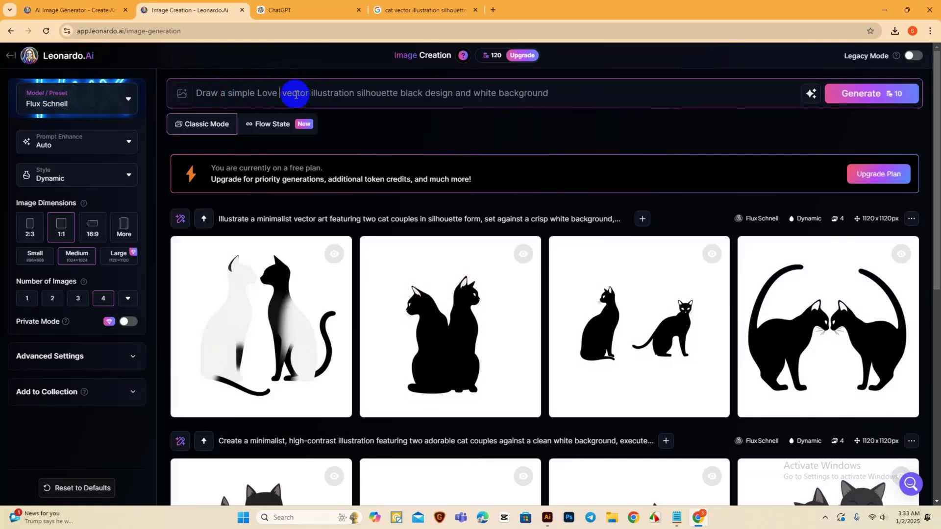
pyautogui.write('icon')
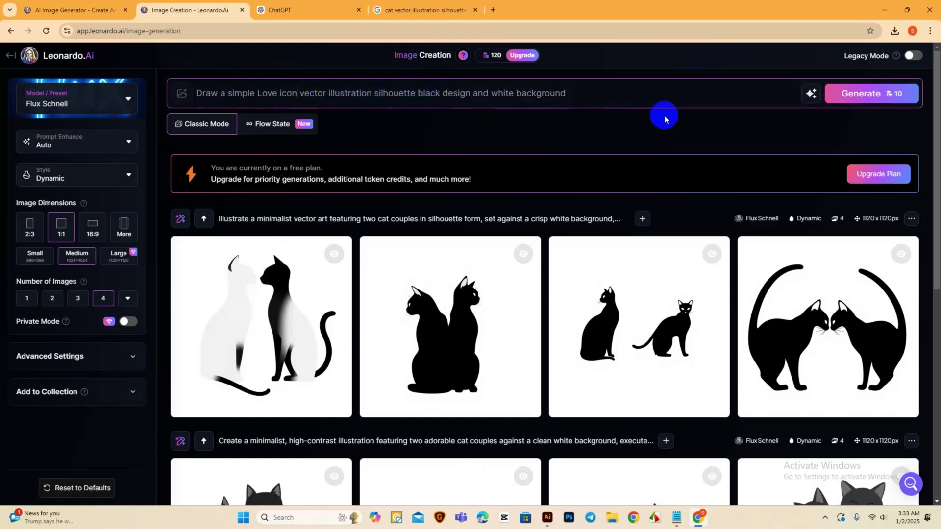
pyautogui.click(866, 93)
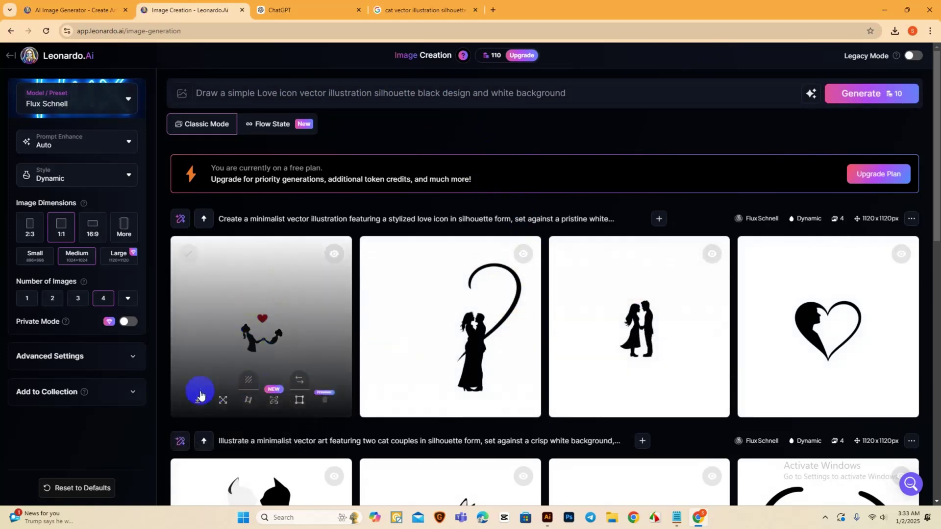
# - Download the generated couple image with the red heart and place it beside the artboard in the Illustrator document
pyautogui.click(201, 395)
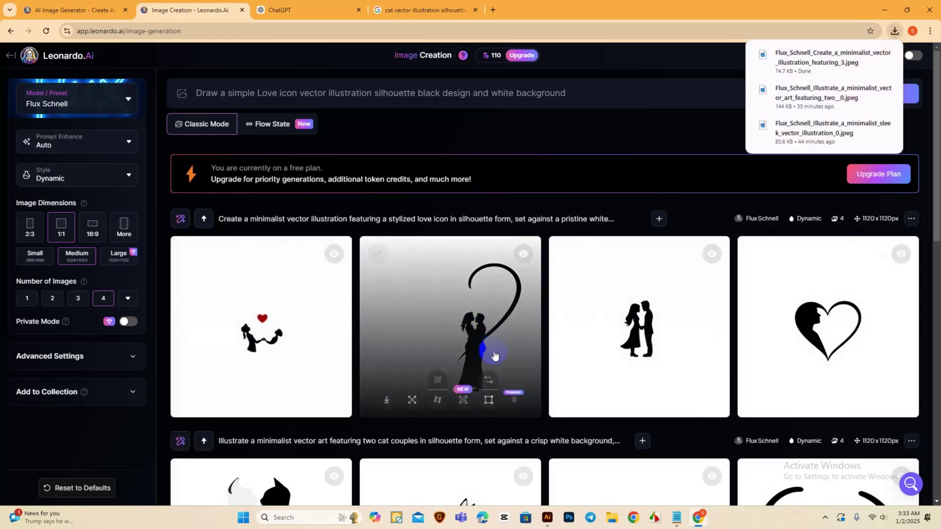
pyautogui.moveTo(781, 56); pyautogui.dragTo(441, 269)
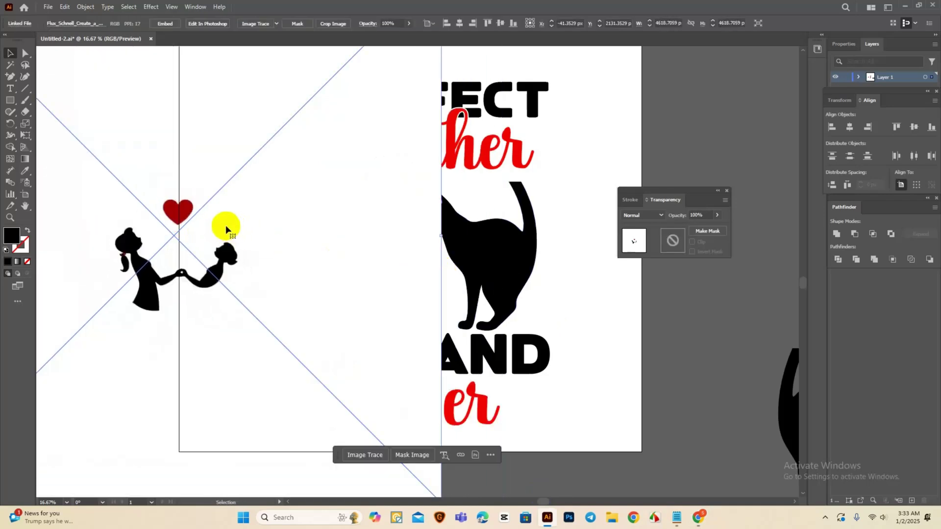
pyautogui.scroll(-4, 238, 221)
pyautogui.moveTo(360, 246); pyautogui.dragTo(287, 334)
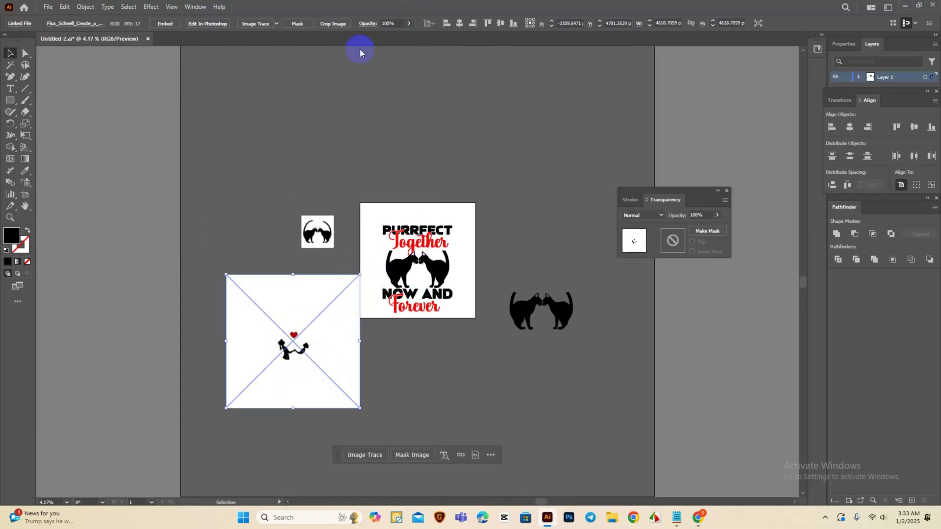
# - Trace the placed couple image into ungrouped vector shapes and delete everything except the heart
pyautogui.click(267, 25)
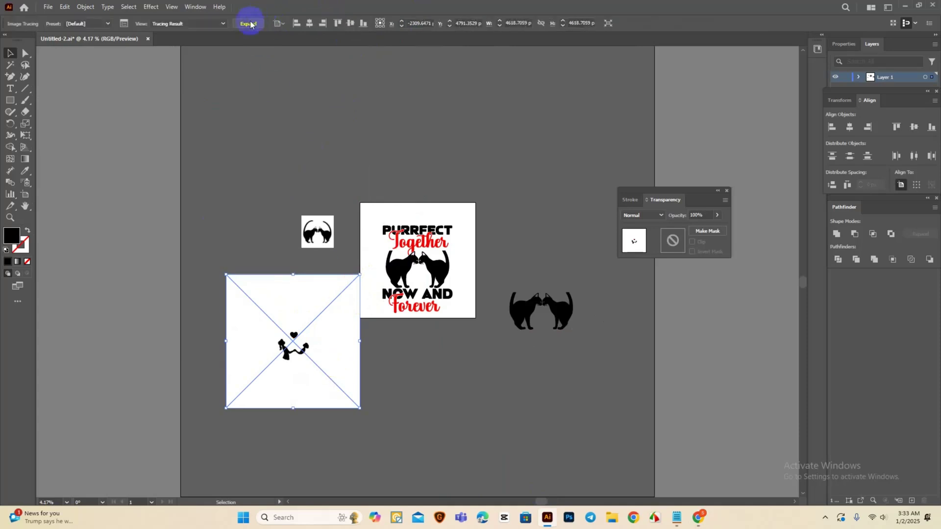
pyautogui.click(251, 25)
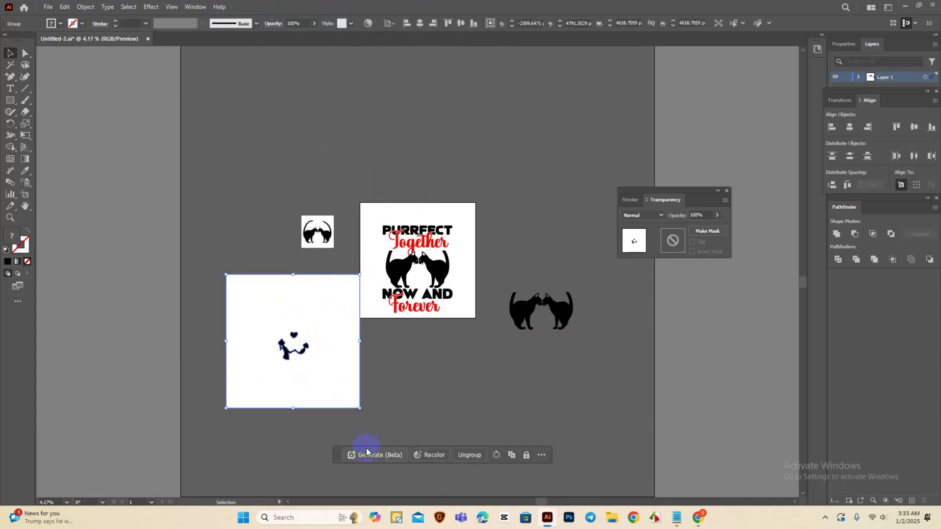
pyautogui.click(463, 455)
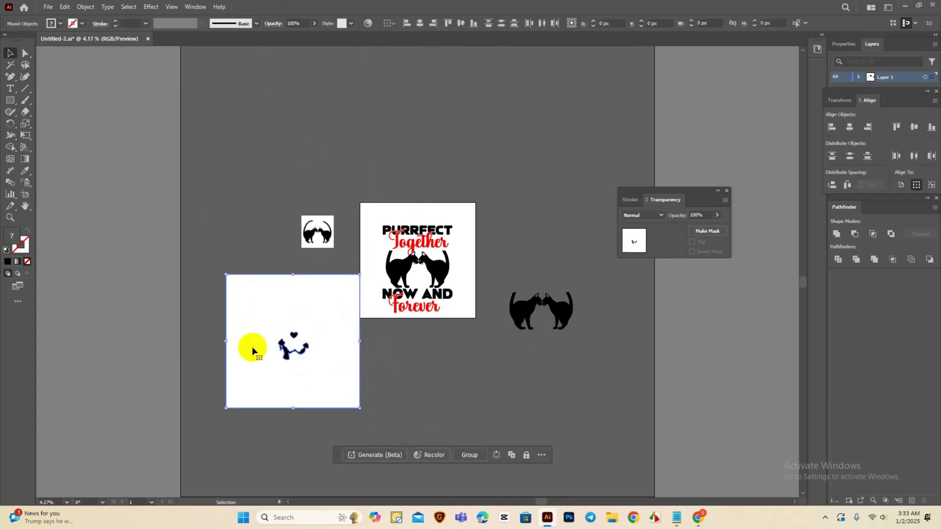
pyautogui.press('Delete')
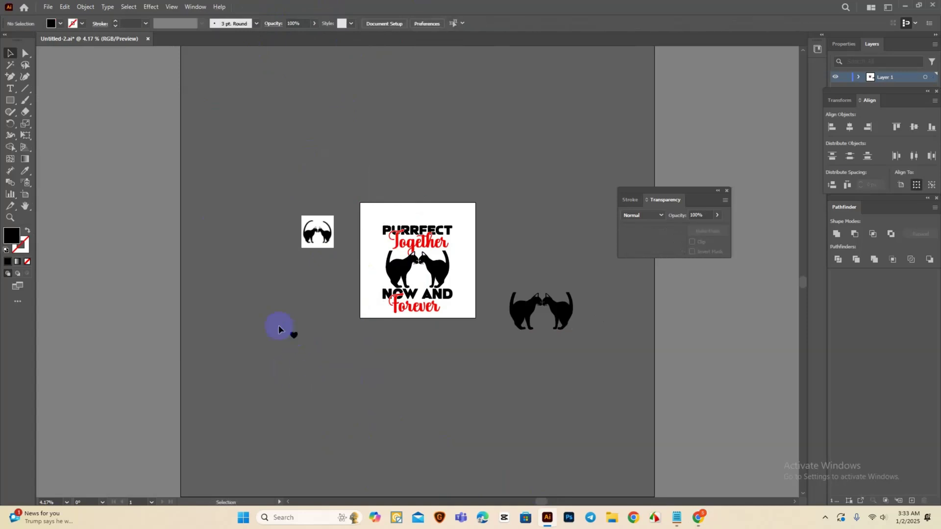
# - Enlarge the heart and place a copy of about 509 by 427 px centred between the two cats
pyautogui.moveTo(279, 330); pyautogui.dragTo(361, 393)
pyautogui.moveTo(321, 357); pyautogui.dragTo(419, 283)
pyautogui.hotkey('ctrl', 'z')
pyautogui.scroll(2, 418, 292)
pyautogui.scroll(1, 421, 291)
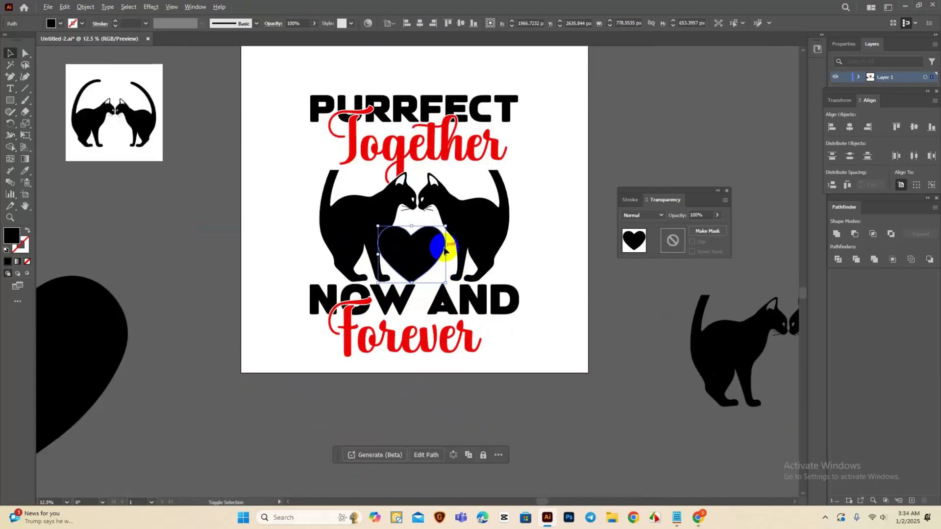
pyautogui.moveTo(446, 255); pyautogui.dragTo(434, 262)
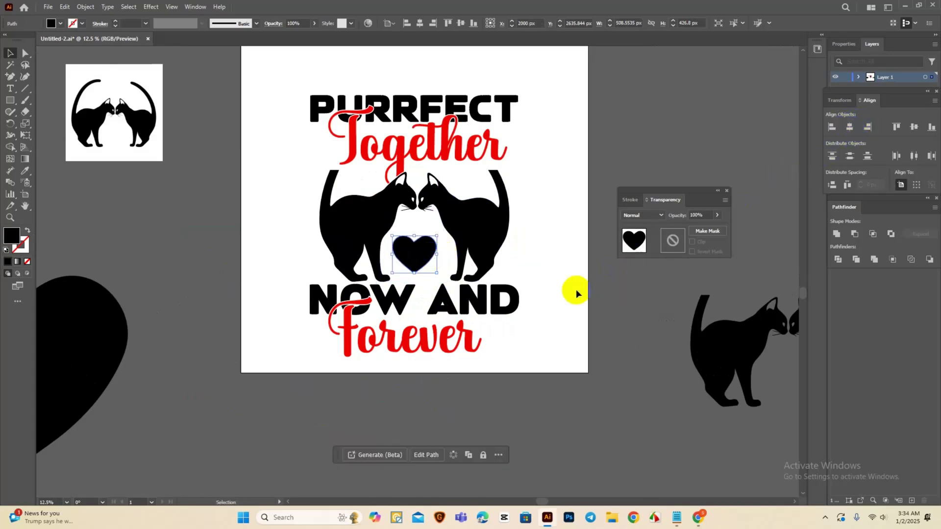
pyautogui.click(518, 267)
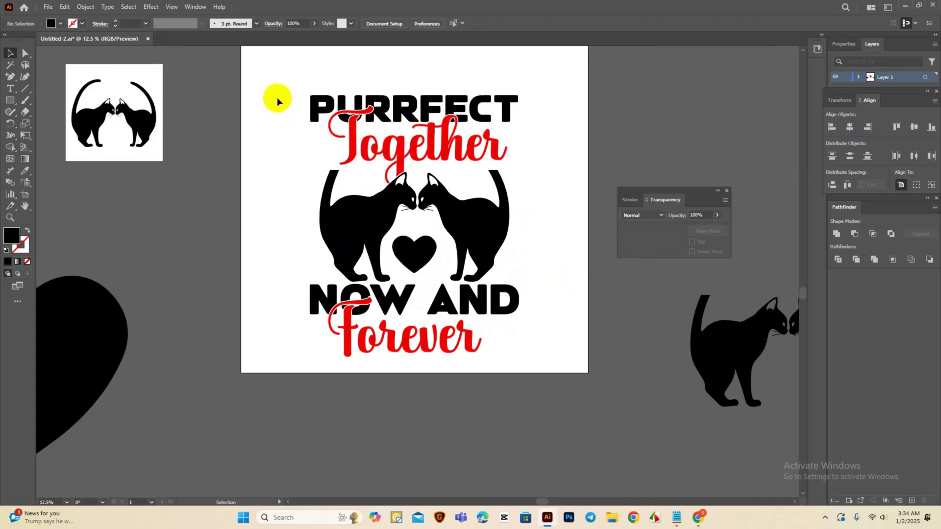
# - Recolor "Together" and "Forever" black by sampling the black artwork with the Eyedropper
pyautogui.click(333, 123)
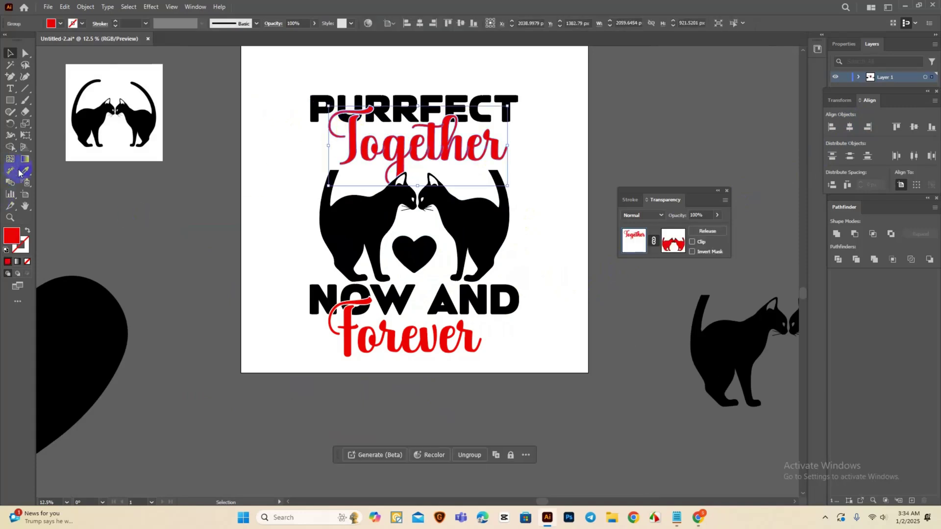
pyautogui.click(25, 171)
pyautogui.click(316, 104)
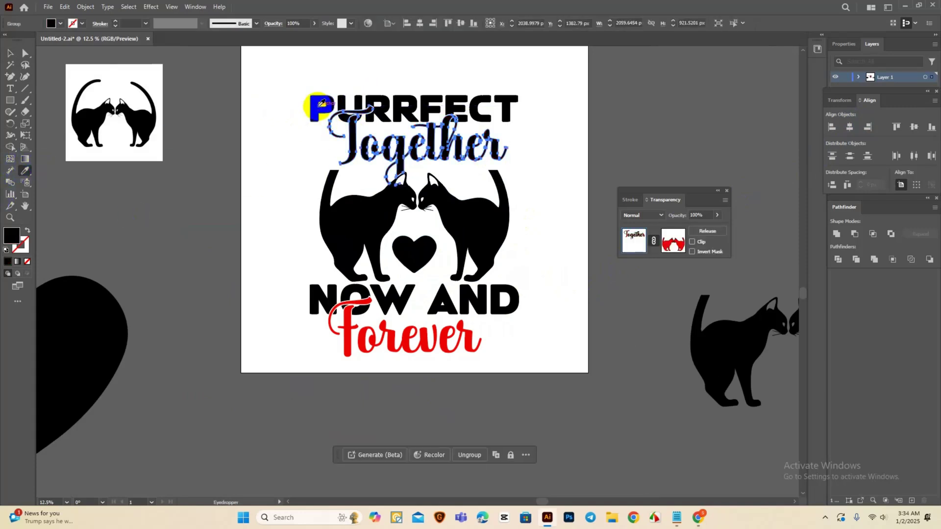
pyautogui.keyDown('ctrl'); pyautogui.click(380, 337); pyautogui.keyUp('ctrl')
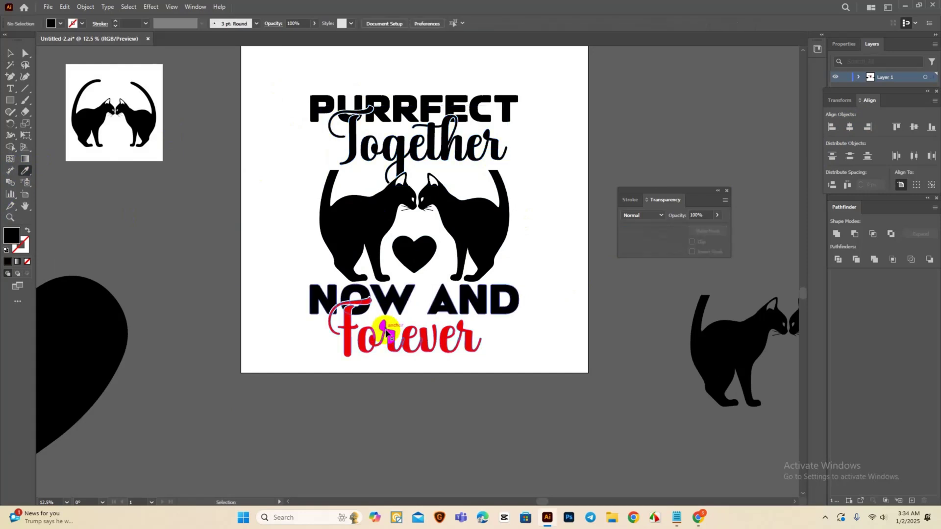
pyautogui.click(363, 277)
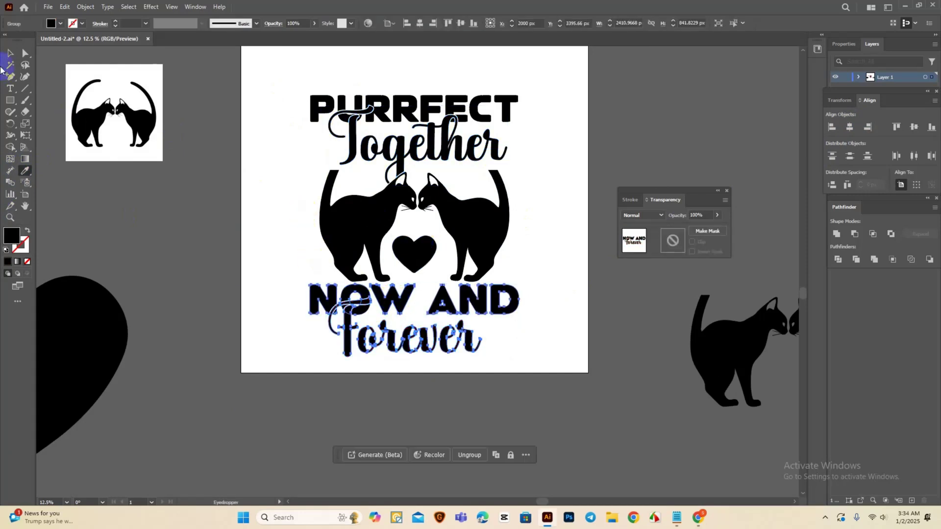
pyautogui.click(9, 52)
pyautogui.click(522, 296)
pyautogui.hscroll(1, 534, 299)
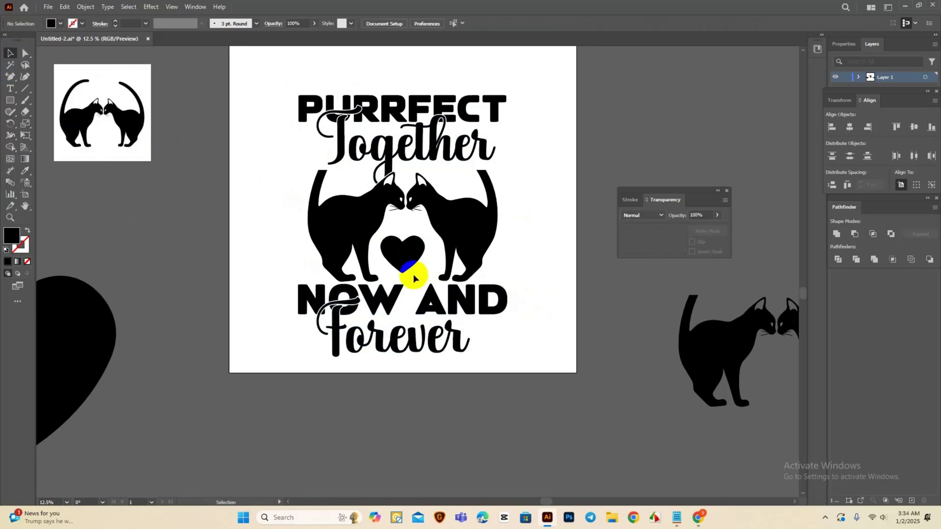
# - Resize the heart between the cats to about 516 by 433 px and centre it horizontally
pyautogui.click(415, 261)
pyautogui.scroll(1, 414, 261)
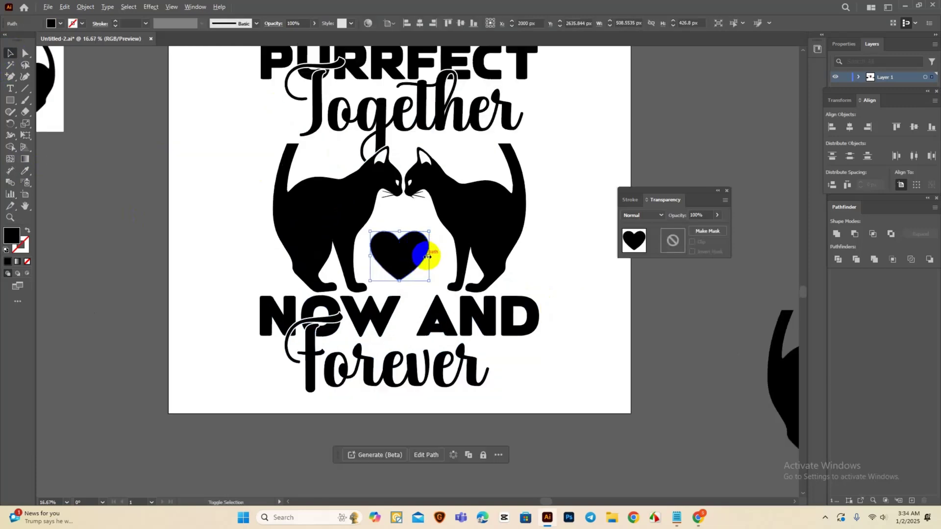
pyautogui.moveTo(427, 256); pyautogui.dragTo(414, 256)
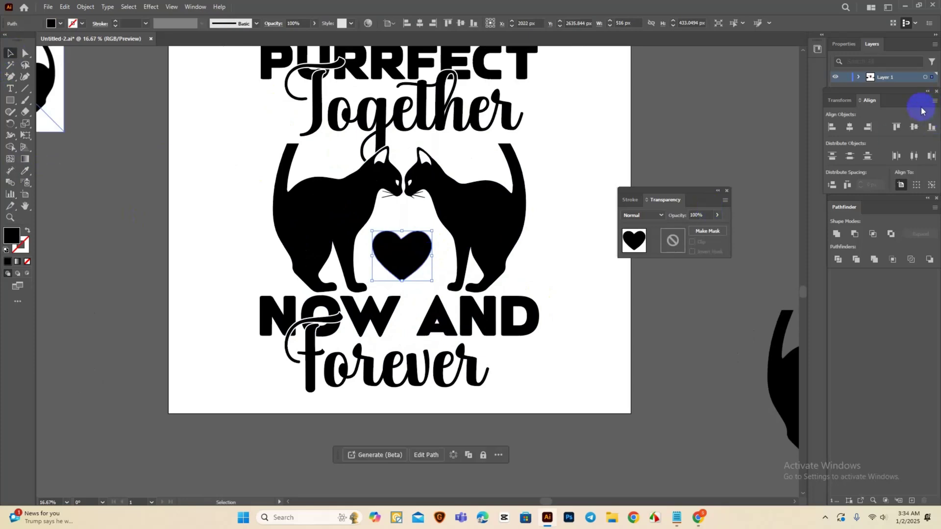
pyautogui.click(850, 128)
# - Delete the source image, spare heart and extra cats outside the artboard, and centre the complete design on the artboard
pyautogui.scroll(-2, 490, 245)
pyautogui.hscroll(2, 498, 284)
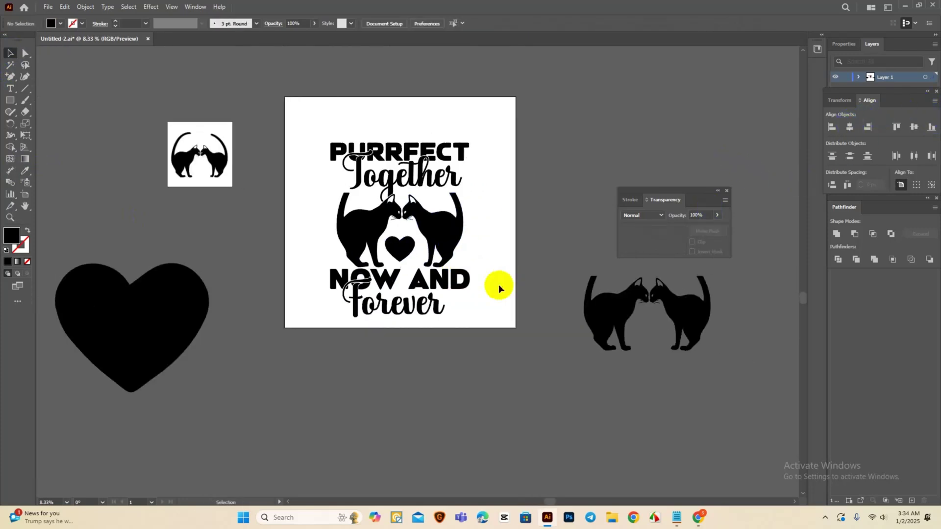
pyautogui.click(473, 277)
pyautogui.scroll(-1, 443, 221)
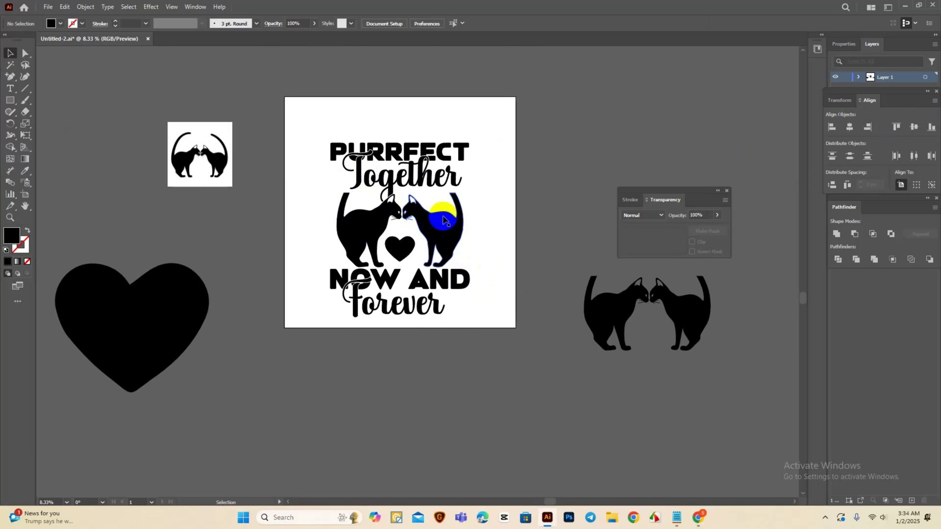
pyautogui.scroll(-3, 452, 230)
pyautogui.moveTo(319, 111); pyautogui.dragTo(476, 246)
pyautogui.hotkey('ctrl', '+')
pyautogui.click(131, 107)
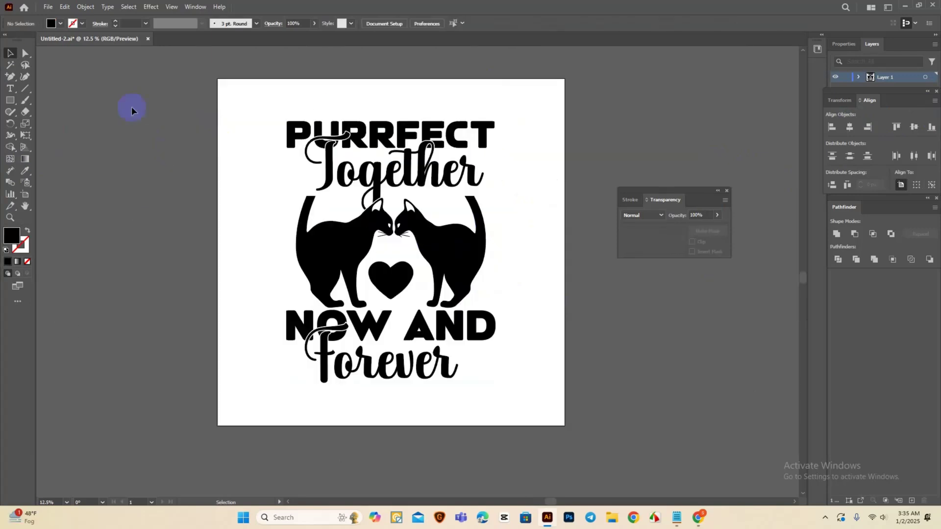
# - Save the document to the Desktop as an Illustrator EPS named "Purrfect together, now and forever", taking the quote from the ChatGPT page
pyautogui.hotkey('ctrl', 'shift', 's')
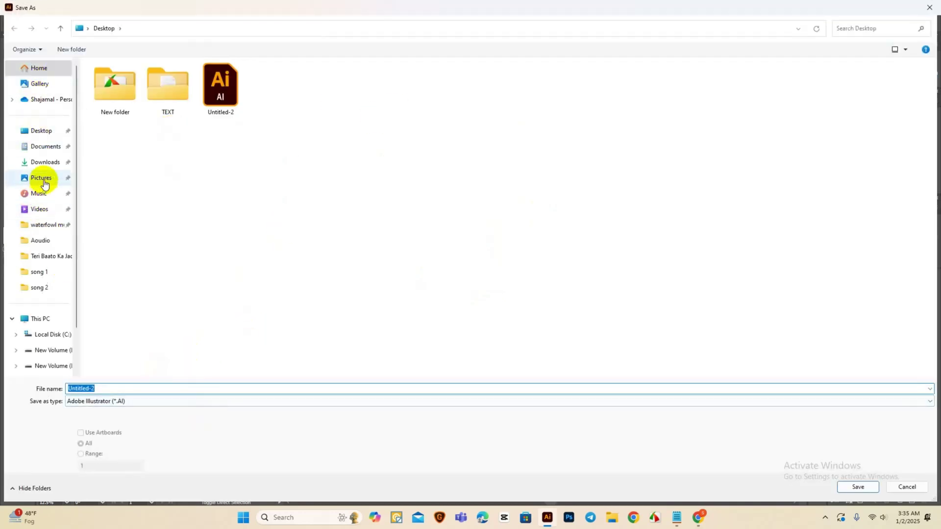
pyautogui.click(40, 131)
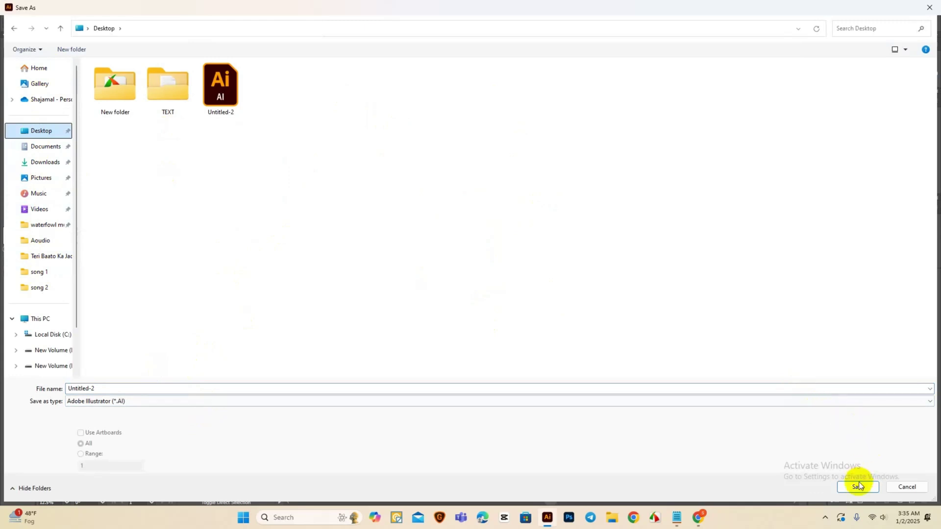
pyautogui.click(93, 388)
pyautogui.doubleClick(105, 387)
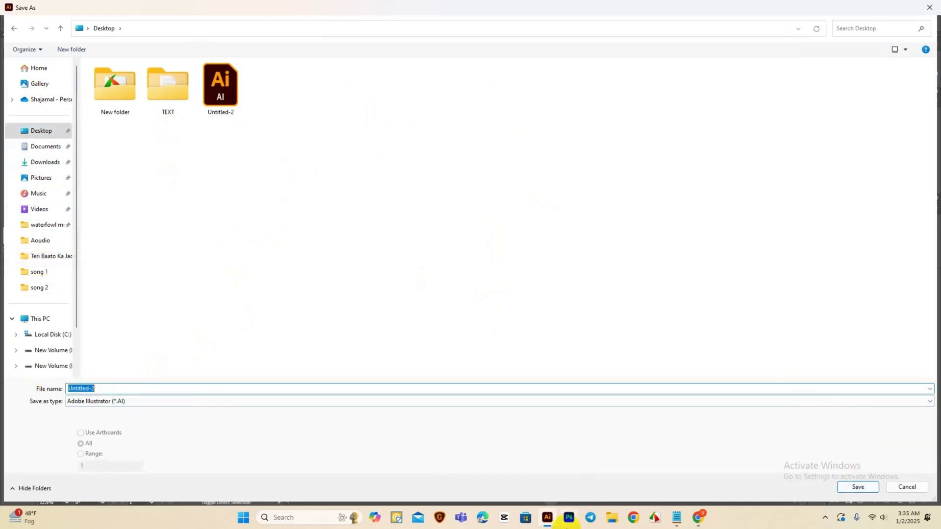
pyautogui.click(699, 518)
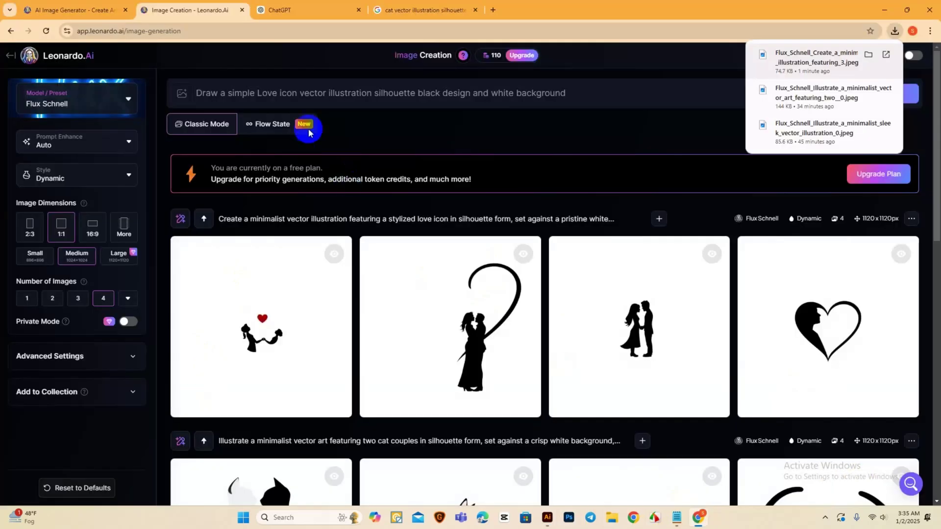
pyautogui.click(301, 9)
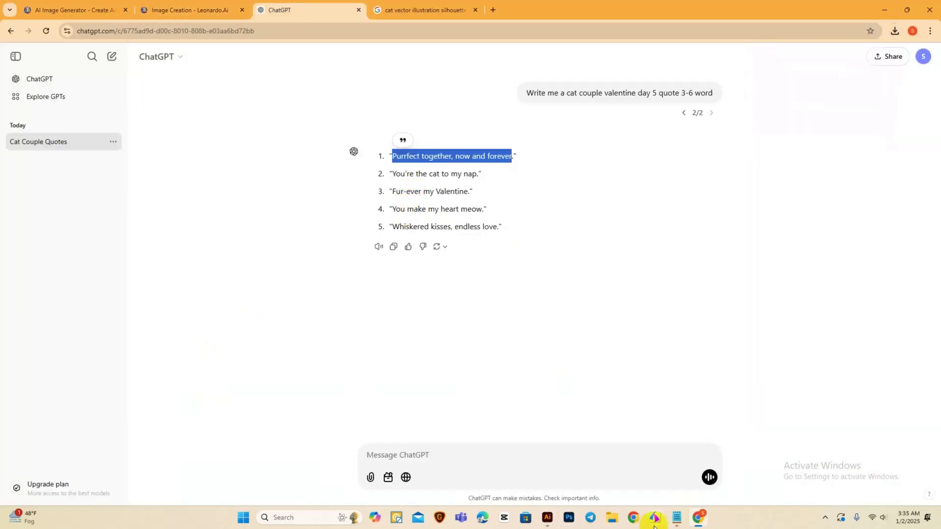
pyautogui.click(547, 517)
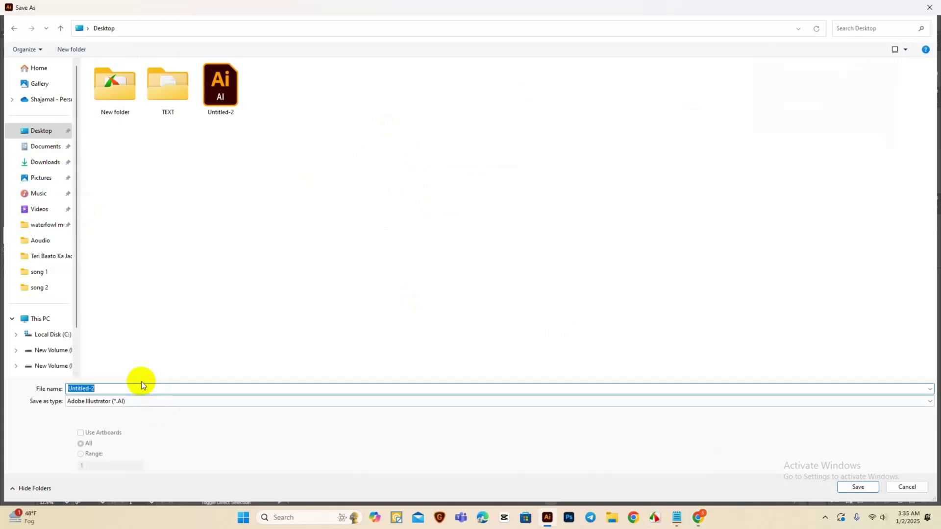
pyautogui.write('Purrfect together, now and forever')
pyautogui.click(112, 406)
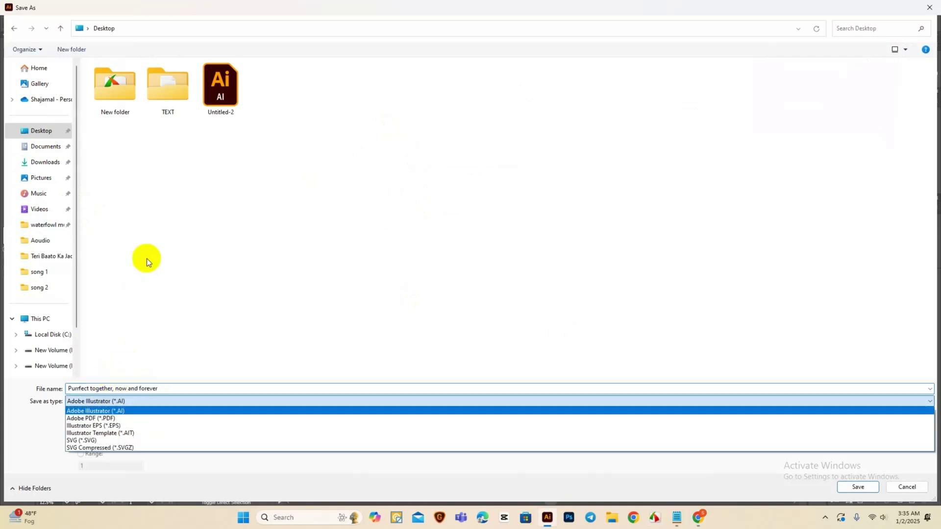
pyautogui.click(120, 425)
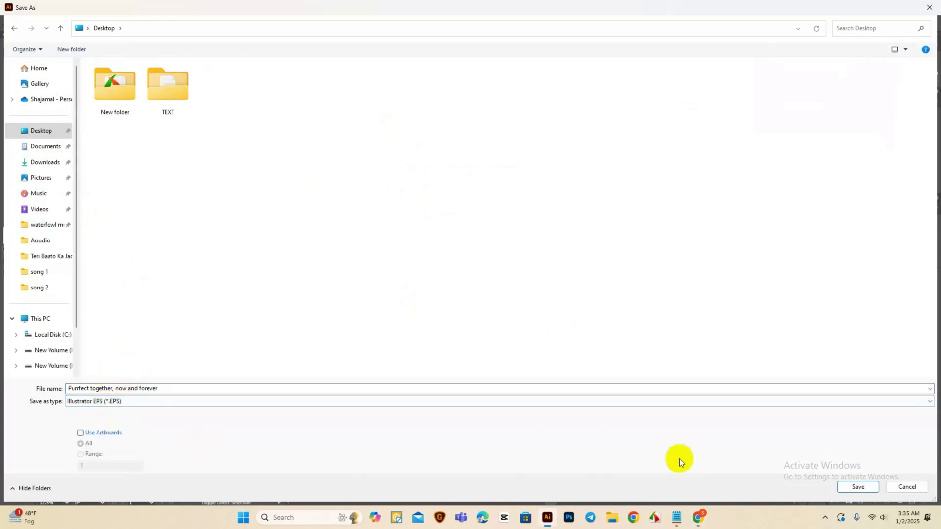
pyautogui.click(858, 486)
# - Set the EPS version to Illustrator 10 EPS and finish saving in the older format
pyautogui.click(409, 138)
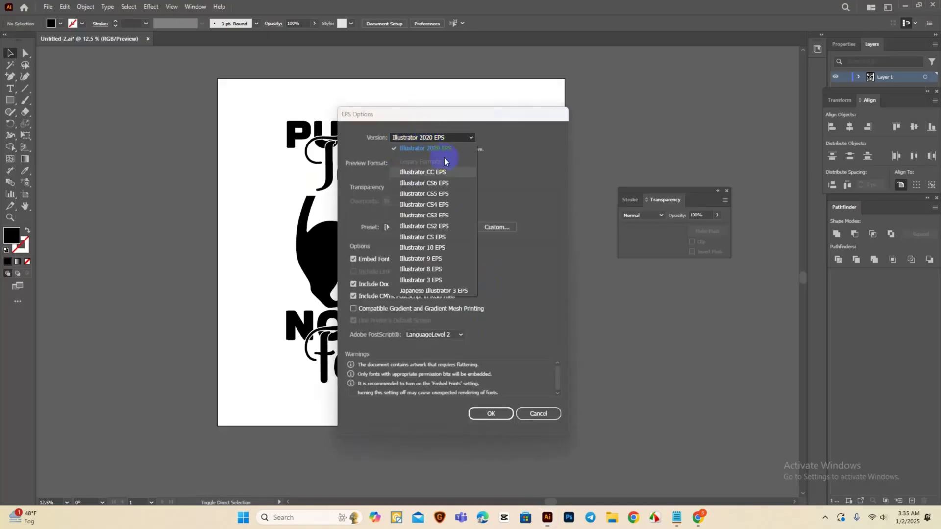
pyautogui.click(438, 260)
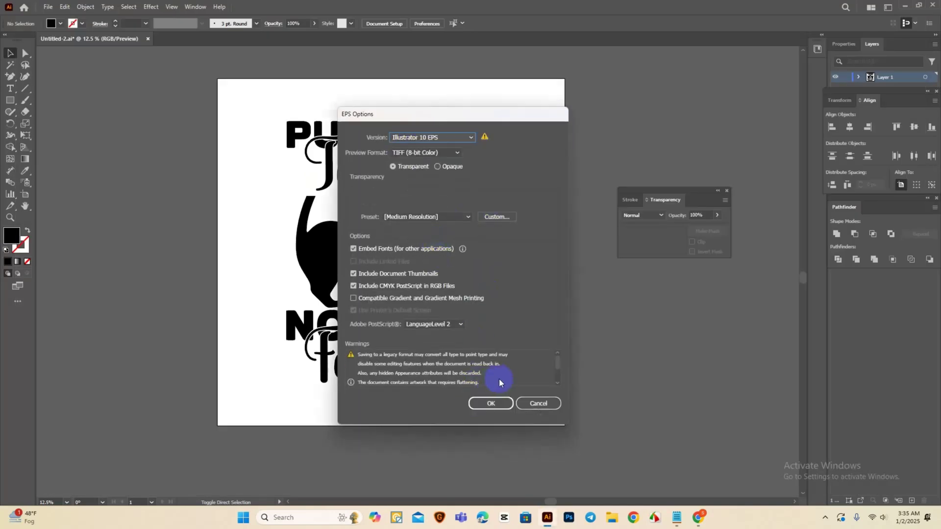
pyautogui.click(491, 403)
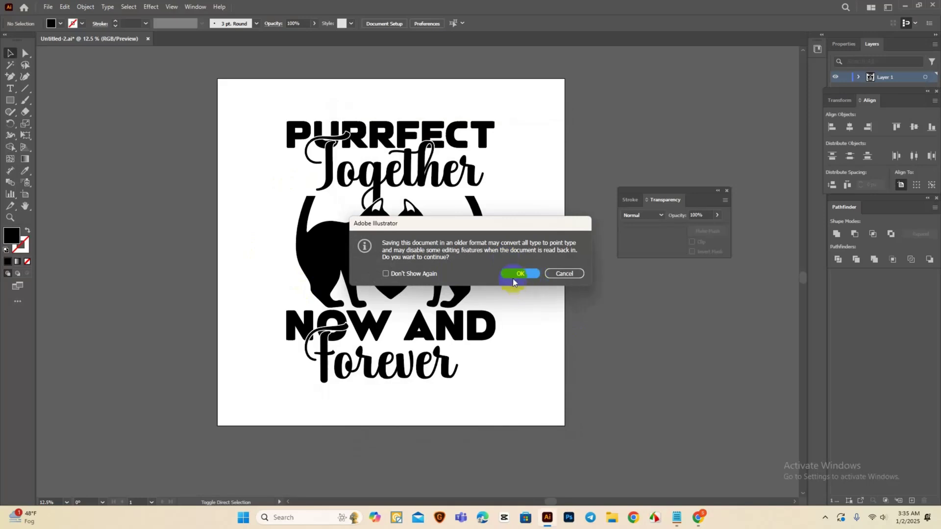
pyautogui.click(513, 277)
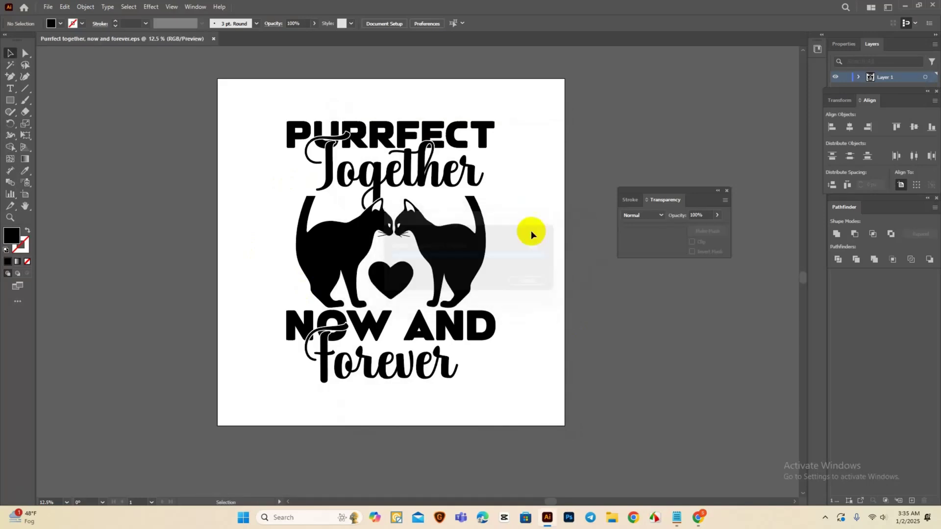
# - Move the grouped cat couple design completely off the artboard to its left side and deselect it
pyautogui.scroll(-4, 517, 269)
pyautogui.scroll(4, 447, 290)
pyautogui.scroll(-2, 448, 293)
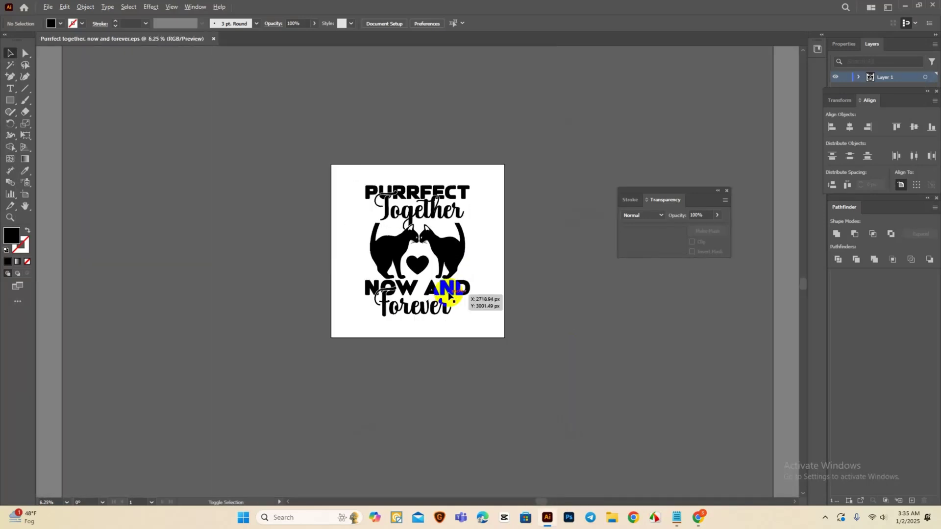
pyautogui.scroll(2, 457, 243)
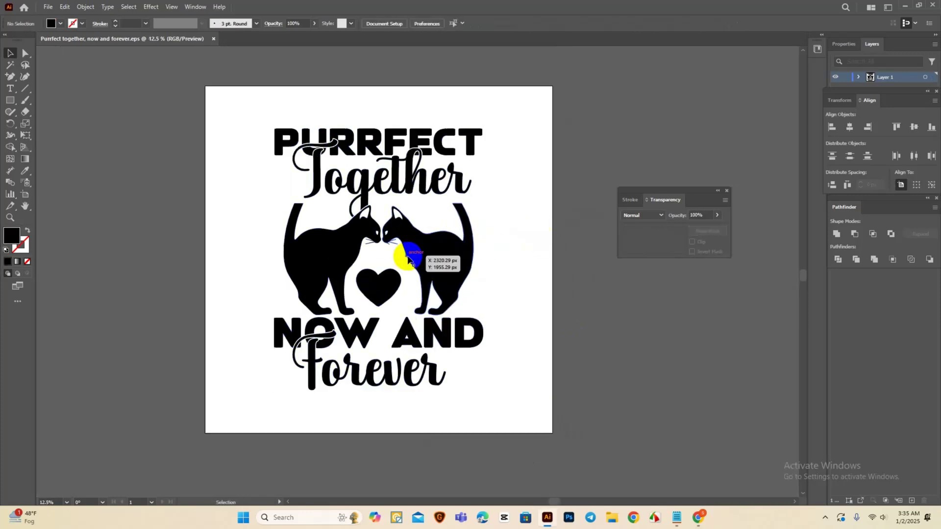
pyautogui.moveTo(397, 247); pyautogui.dragTo(211, 196)
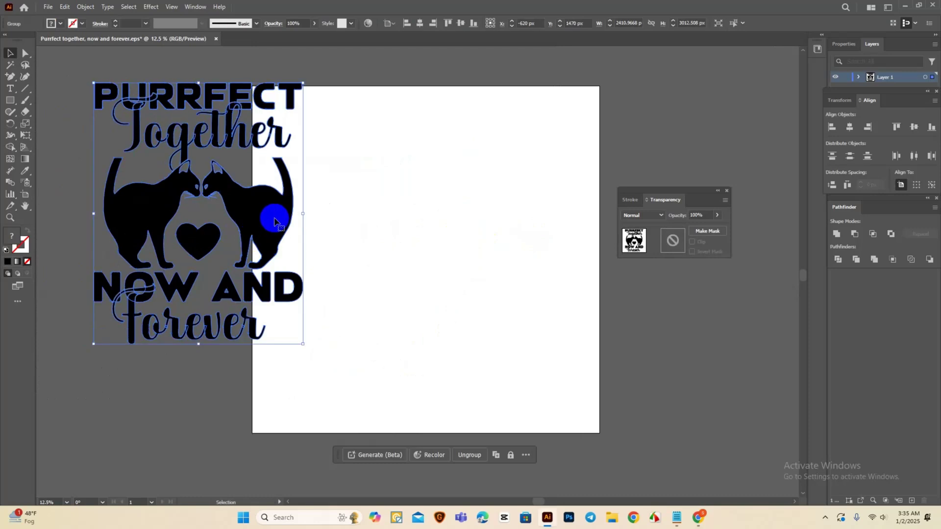
pyautogui.scroll(-1, 270, 222)
pyautogui.moveTo(270, 222); pyautogui.dragTo(200, 250)
pyautogui.click(321, 235)
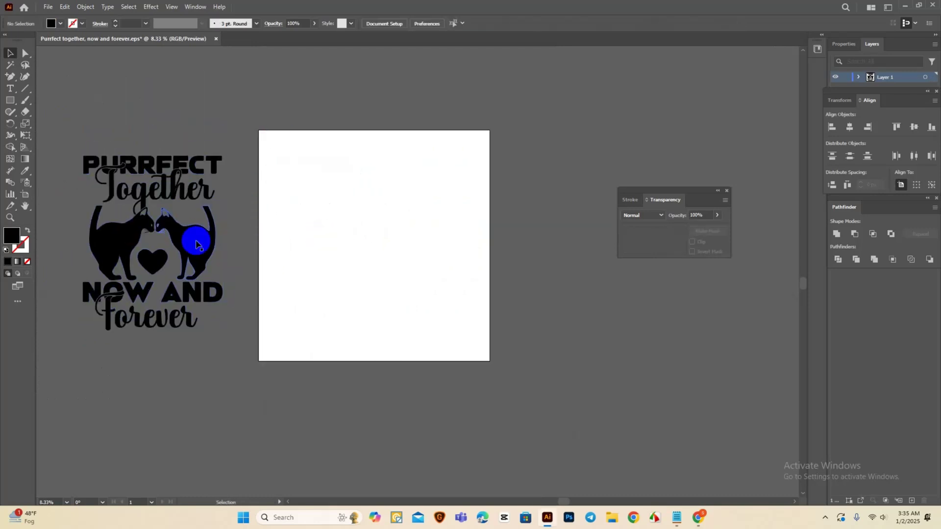